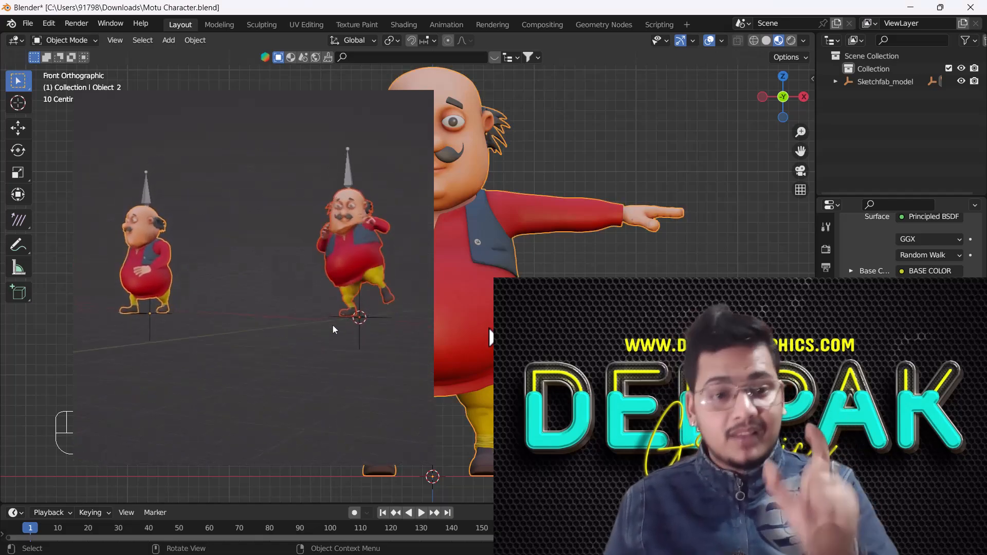
Examine the character's mesh wireframe in Edit Mode from an angled view, and return to the front view in Object Mode.
key(Tab)
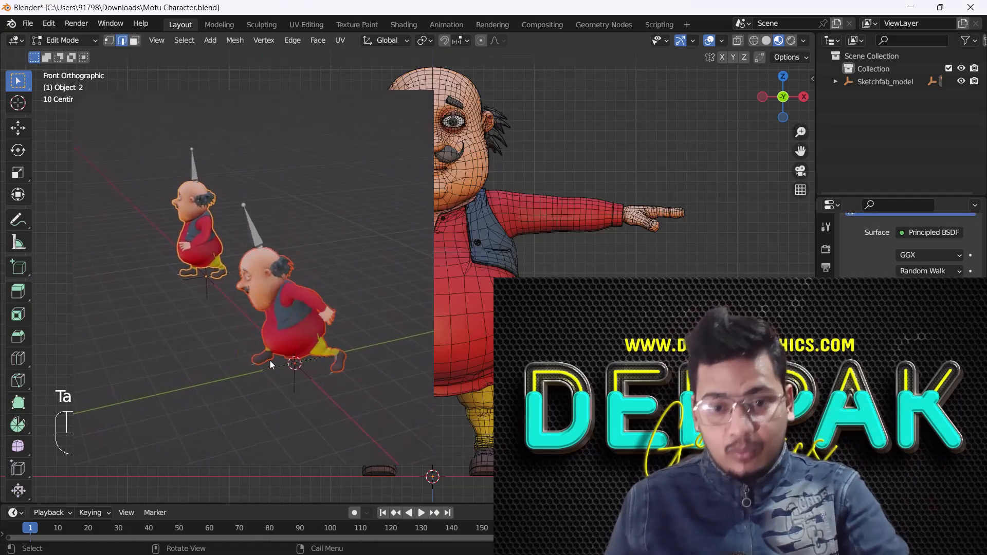
scroll(270, 359, up, 2)
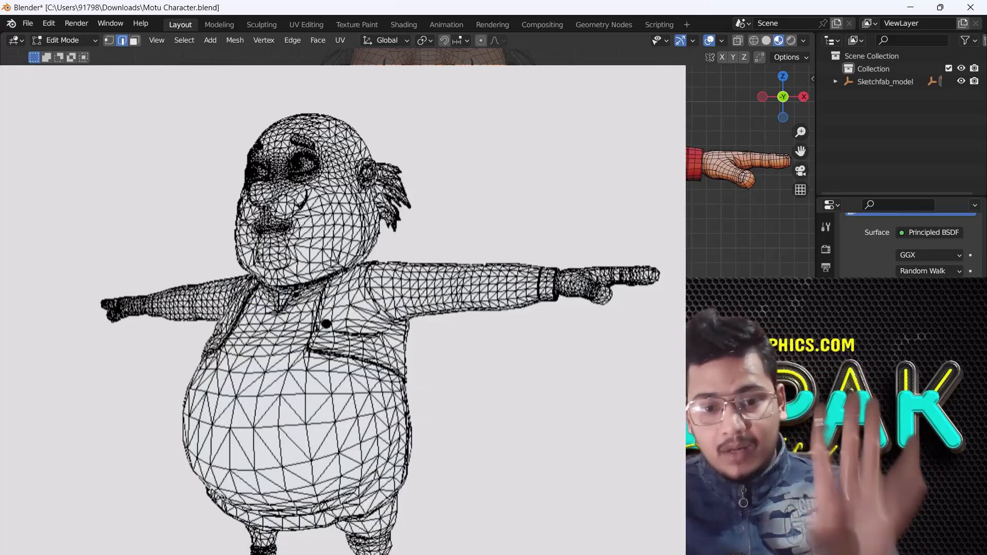
middle_drag(489, 247, 485, 357)
key(grave)
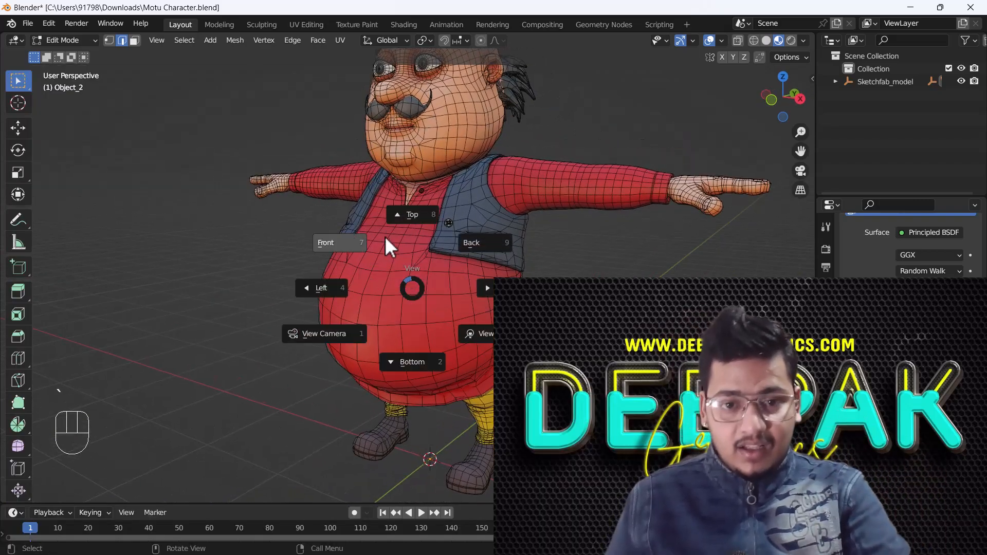
click(350, 241)
scroll(370, 283, down, 2)
key(Tab)
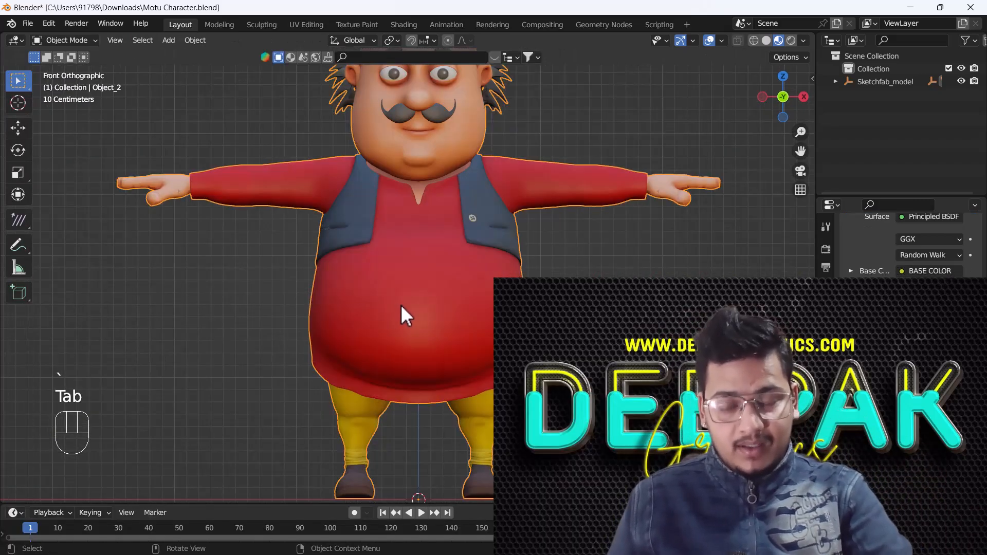
Switch to Chrome and open the deepakgraphics.com website.
key(alt+Tab)
key(alt+Tab)
key(alt+Tab)
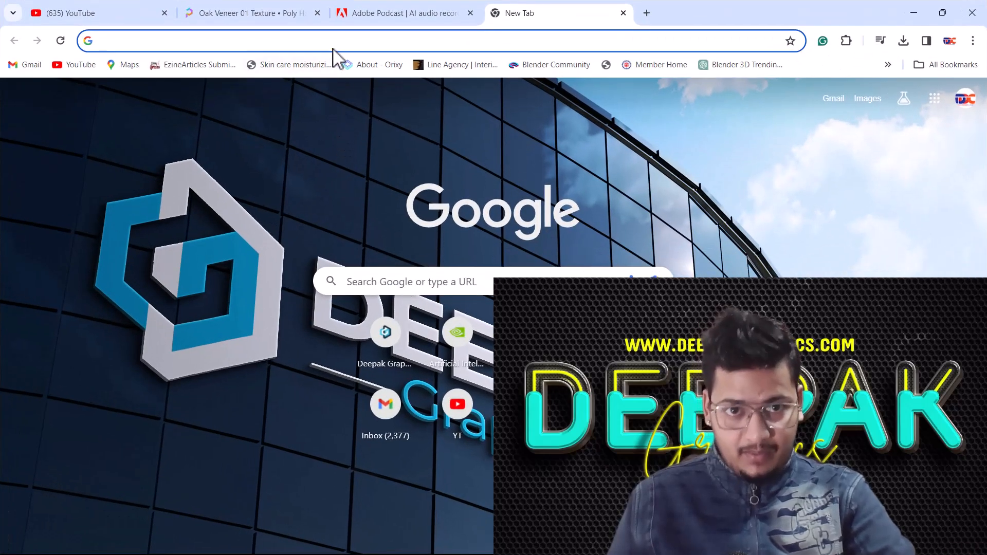
click(335, 43)
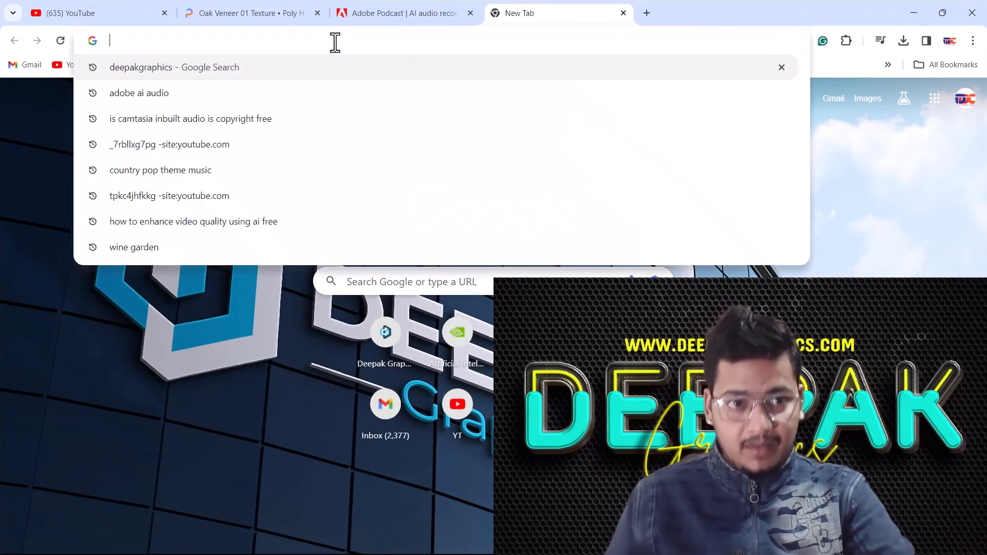
text(deepakgraphics.com)
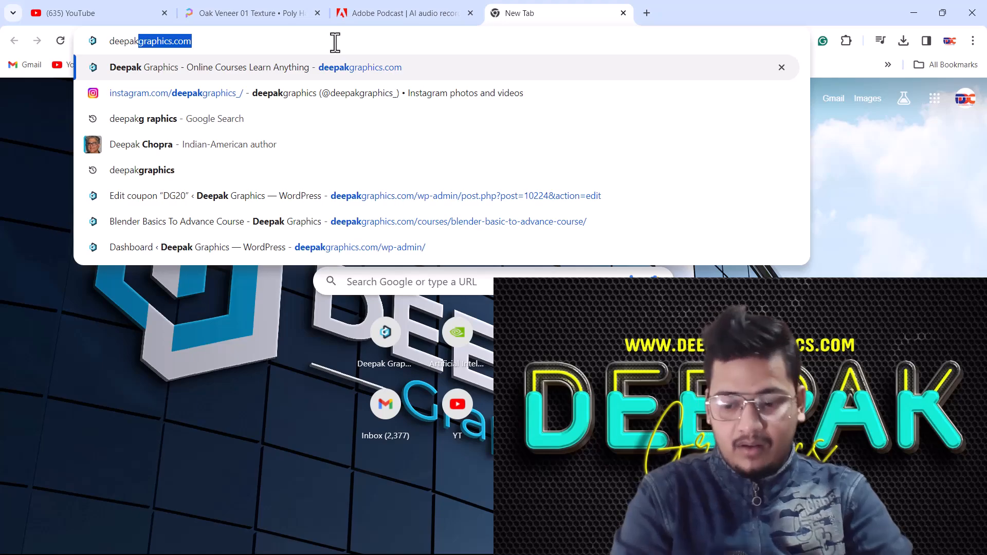
key(Return)
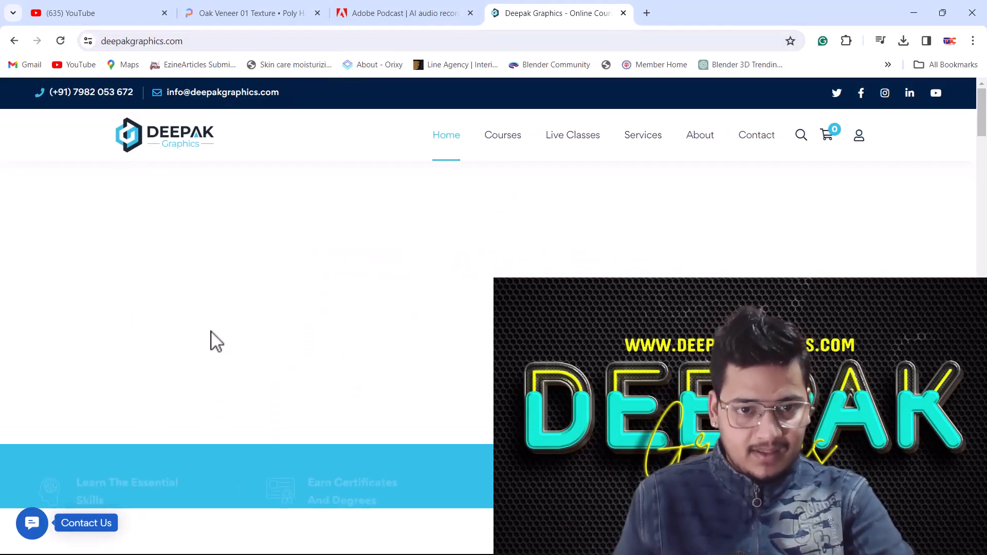
Open the promotional video lesson in the Blender Basics To Advance Course curriculum and follow its free download link to Google Drive.
scroll(220, 431, down, 6)
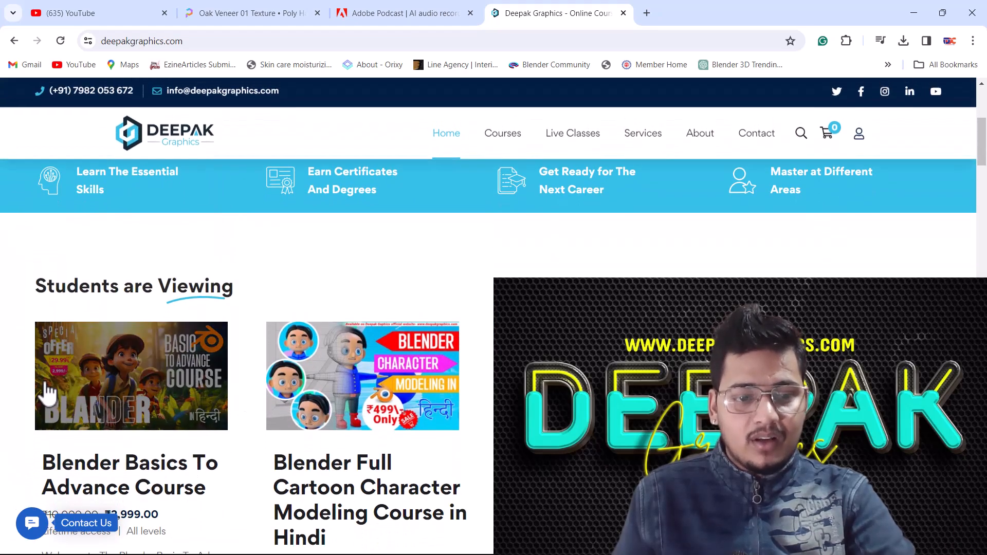
click(138, 389)
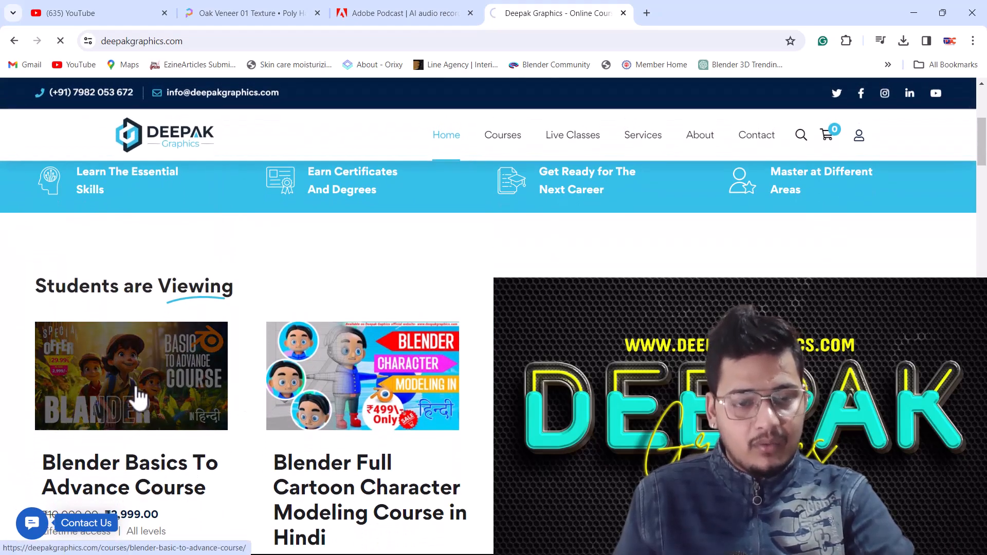
scroll(346, 480, down, 3)
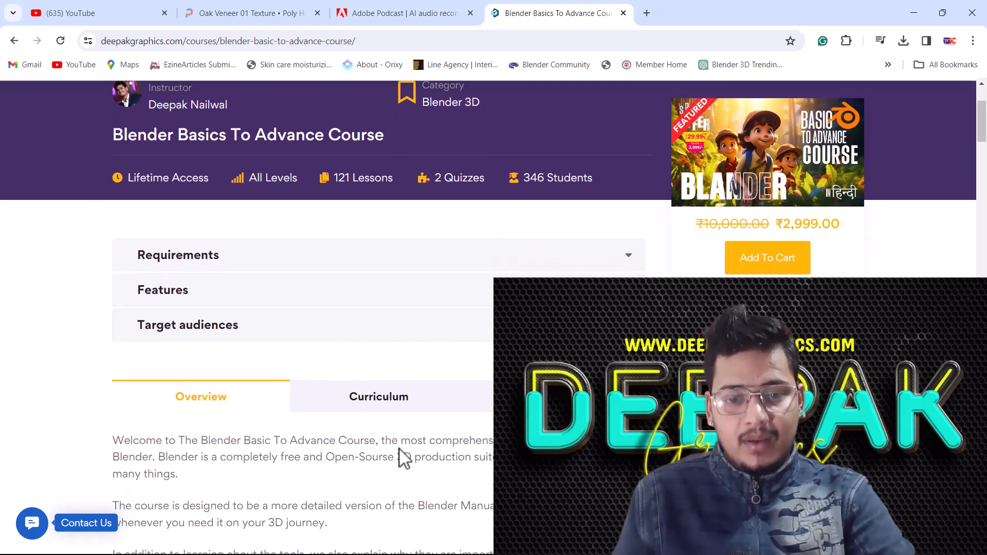
click(383, 411)
scroll(379, 414, down, 1)
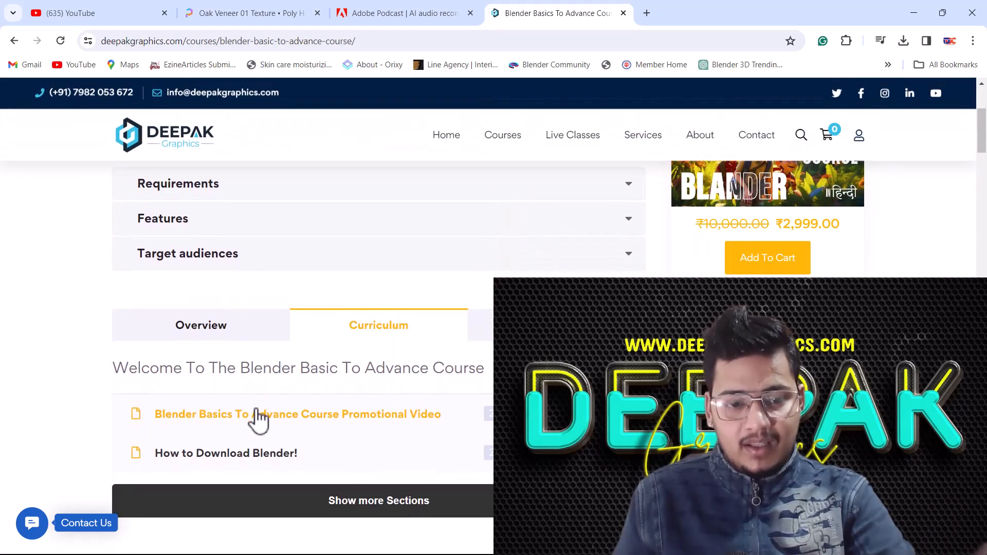
click(360, 435)
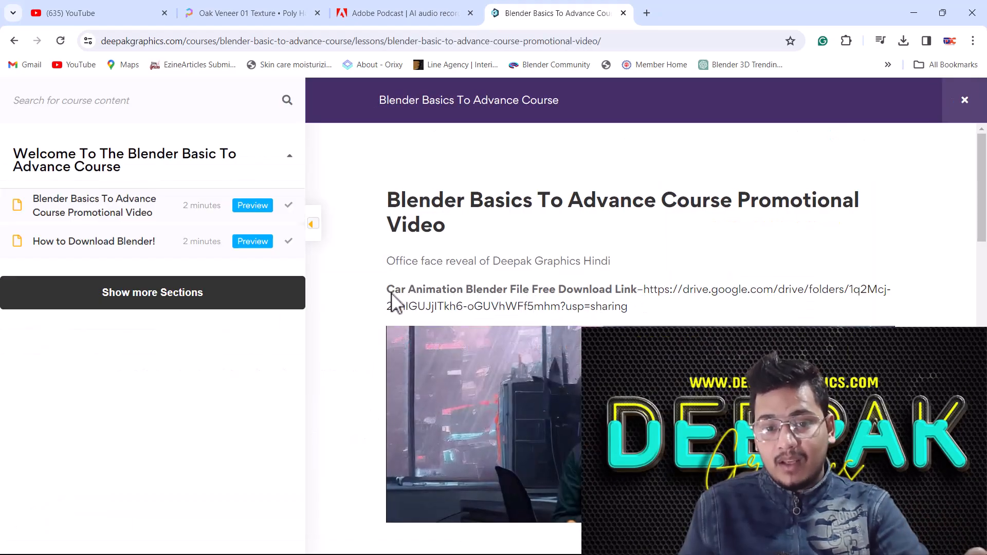
click(709, 294)
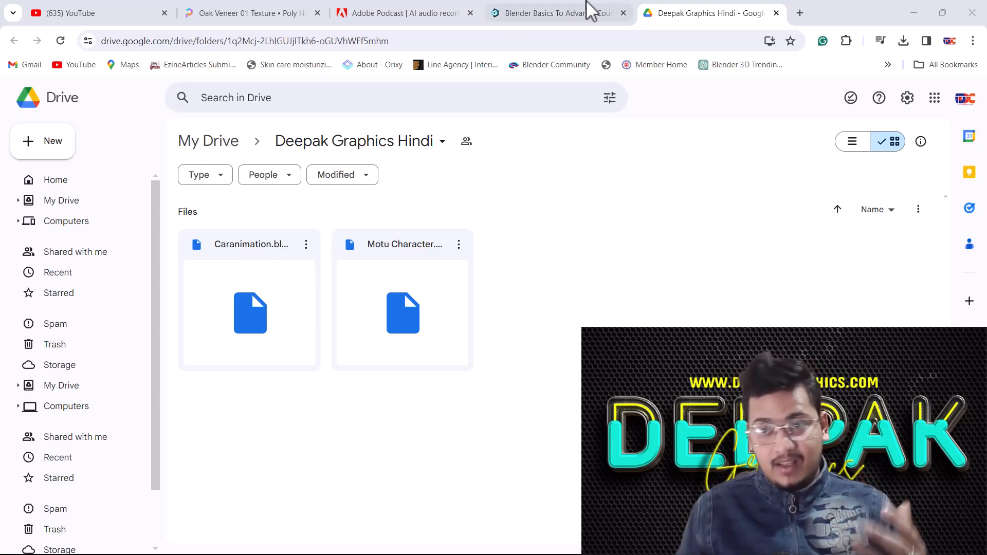
Return to Blender, select all the character's objects and clear their parents while keeping the transformation.
click(913, 13)
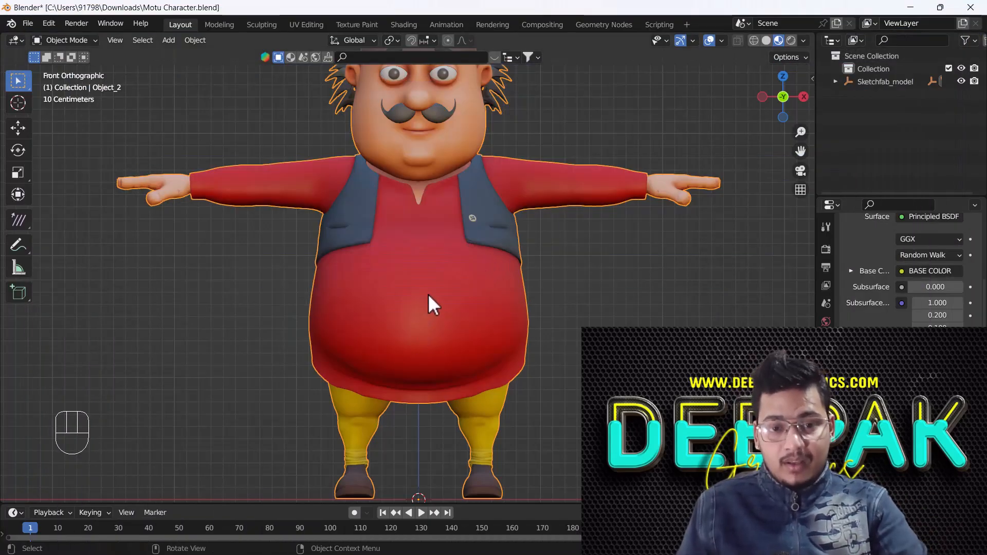
scroll(429, 294, down, 2)
mouse_move(439, 275)
shift+middle_down()
mouse_move(443, 288)
mouse_move(431, 286)
shift+middle_up()
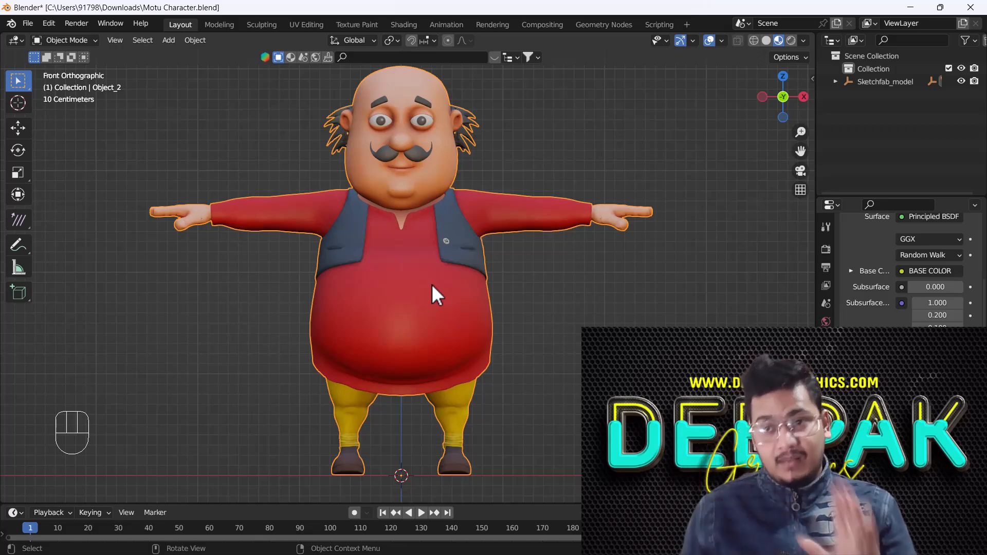
scroll(432, 277, down, 5)
key(b)
drag(261, 148, 558, 393)
key(alt+p)
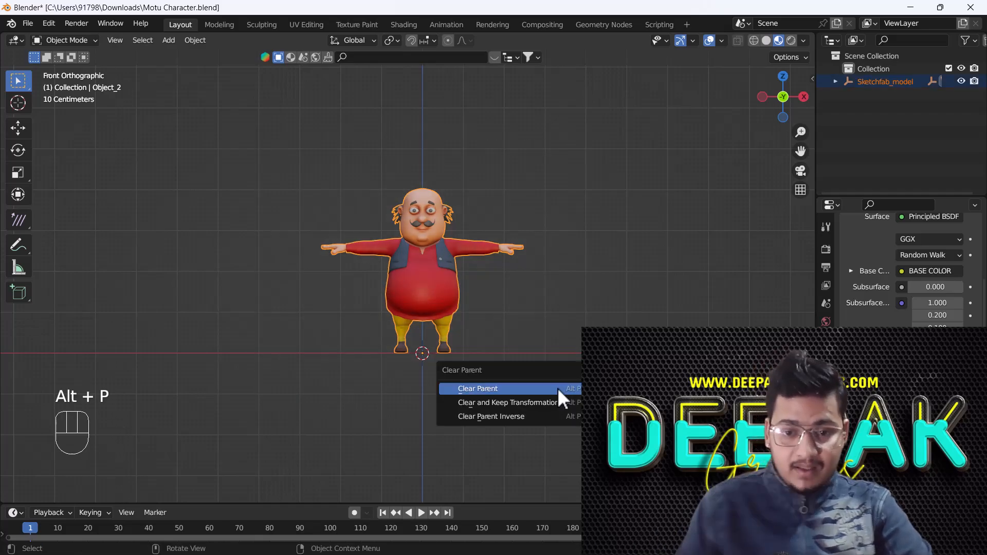
click(533, 400)
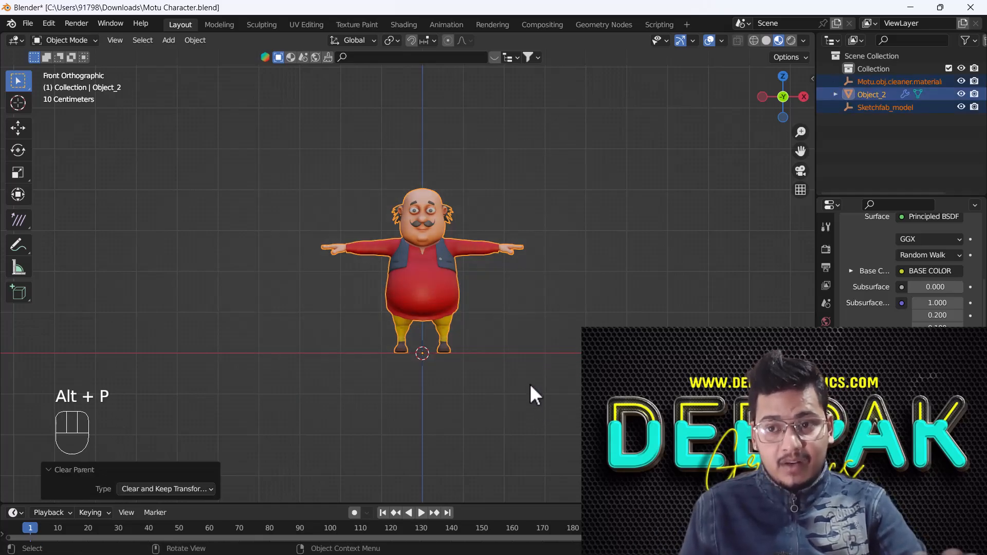
Try hiding every object in the scene, and undo the hiding.
scroll(439, 345, up, 4)
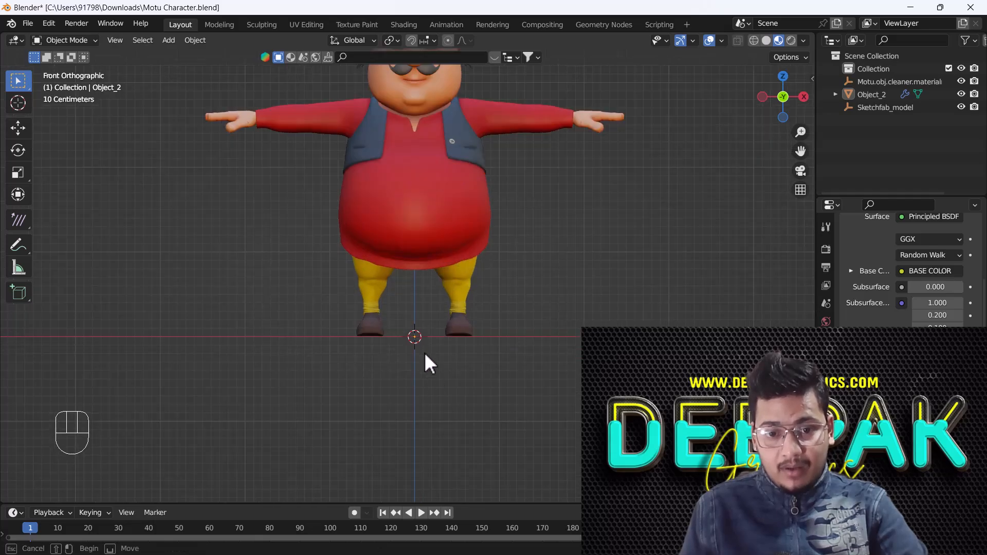
key(a)
key(h)
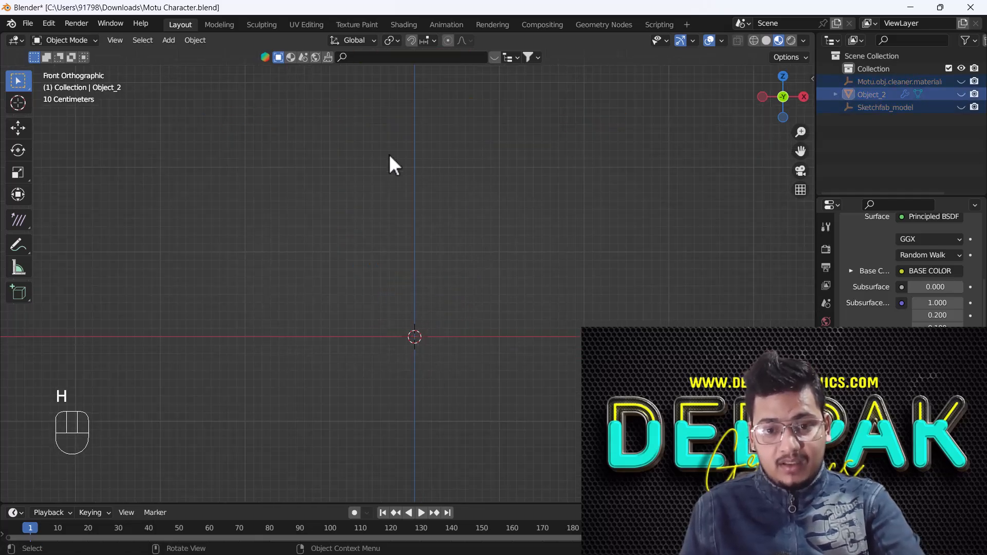
key(ctrl+z)
key(ctrl+z)
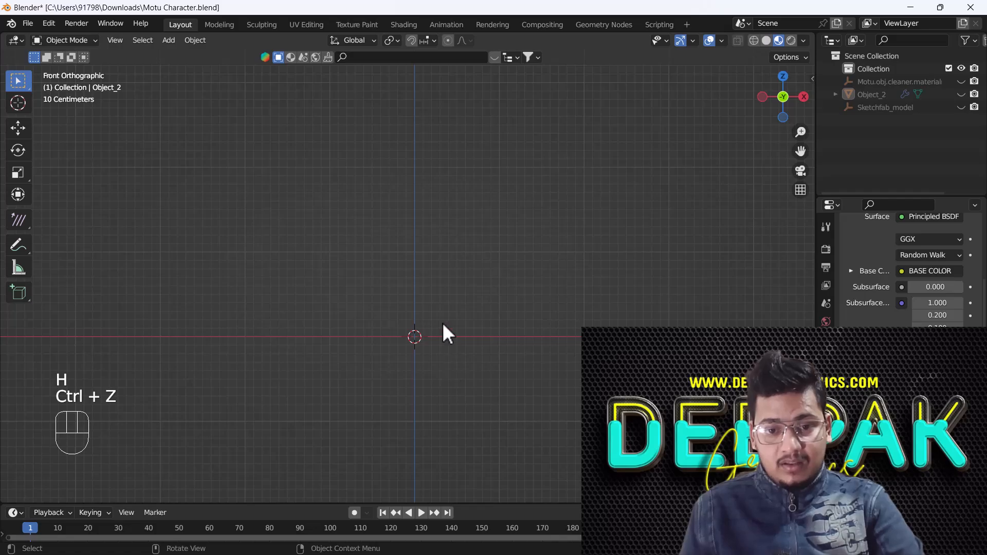
click(534, 282)
shift+middle_drag(473, 249, 466, 295)
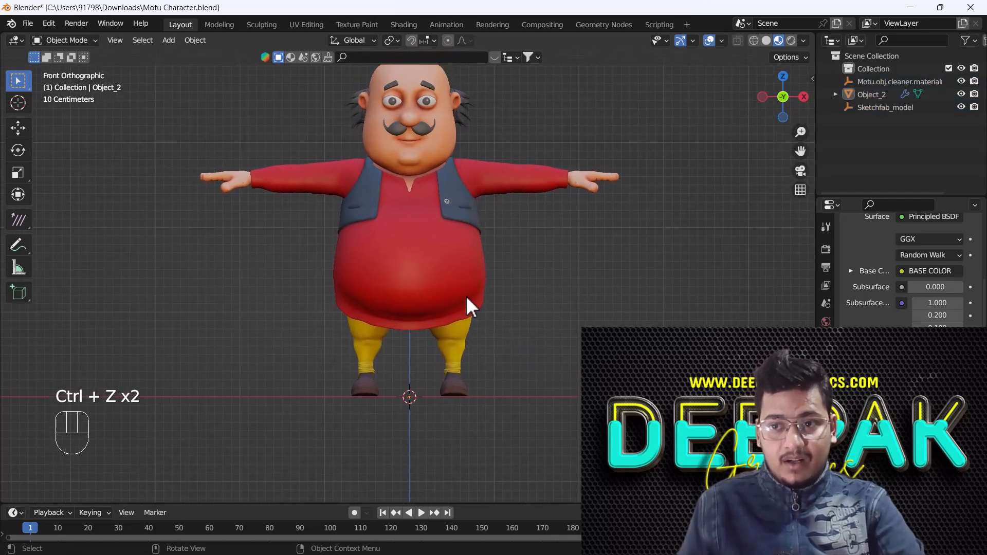
Delete the Sketchfab_model empty from the scene.
click(911, 107)
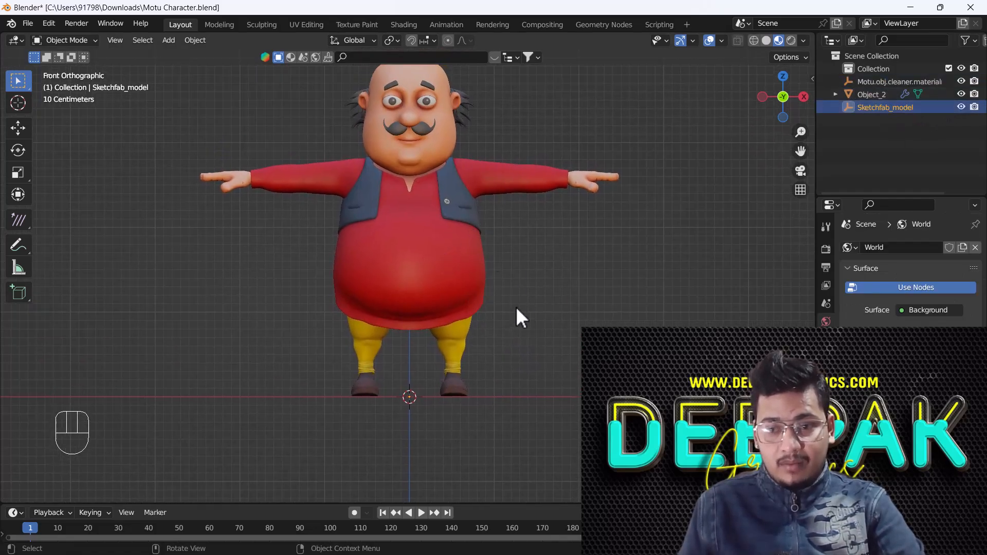
key(Delete)
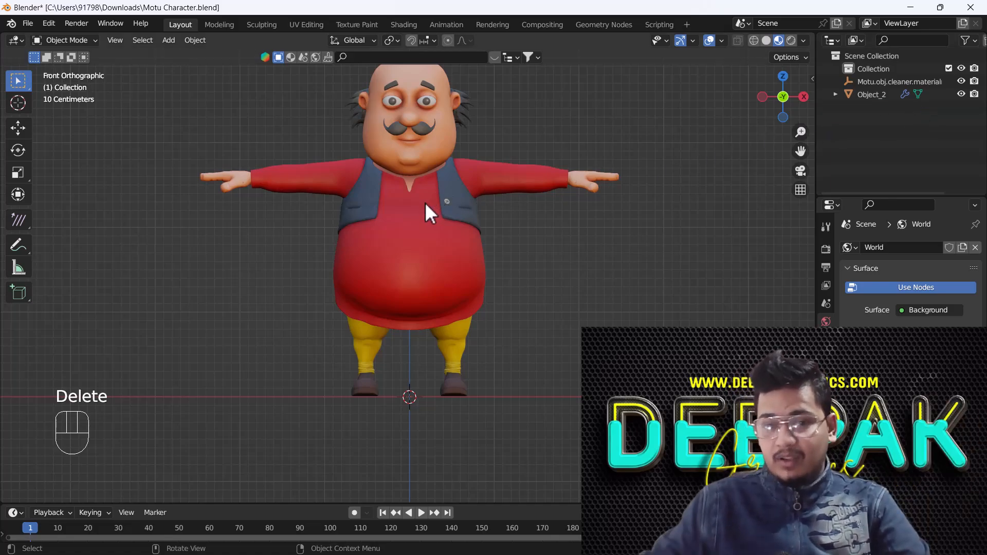
shift+middle_drag(425, 202, 417, 247)
scroll(422, 203, up, 2)
shift+middle_drag(422, 203, 437, 250)
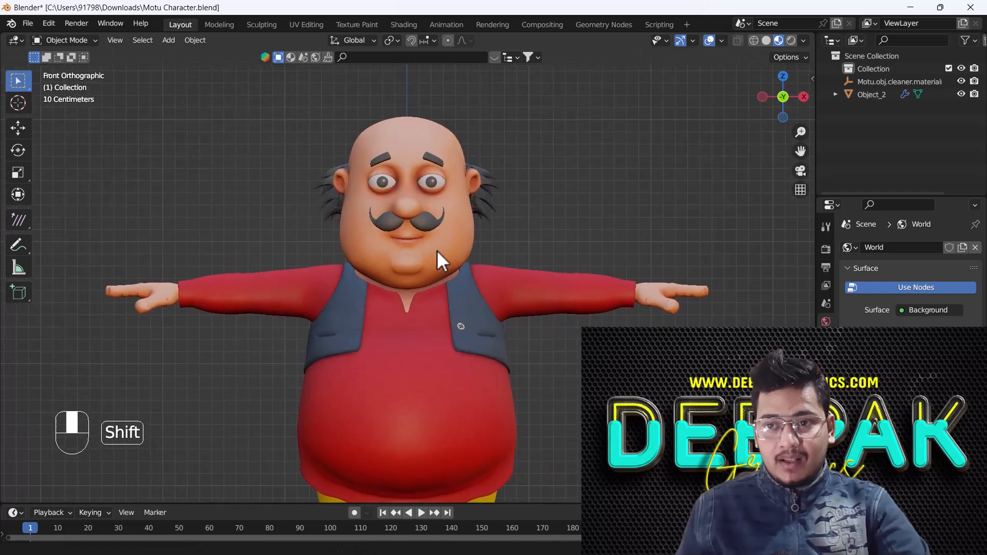
Select the character mesh Object_2 and test-move it as one piece, cancelling the move.
click(449, 208)
scroll(443, 248, down, 2)
key(g)
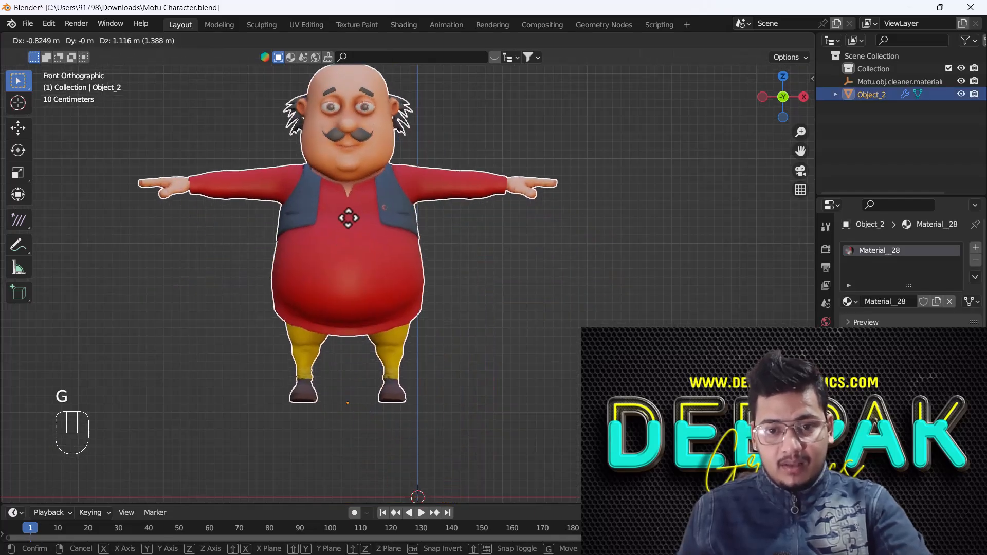
right_click(404, 267)
scroll(414, 267, up, 2)
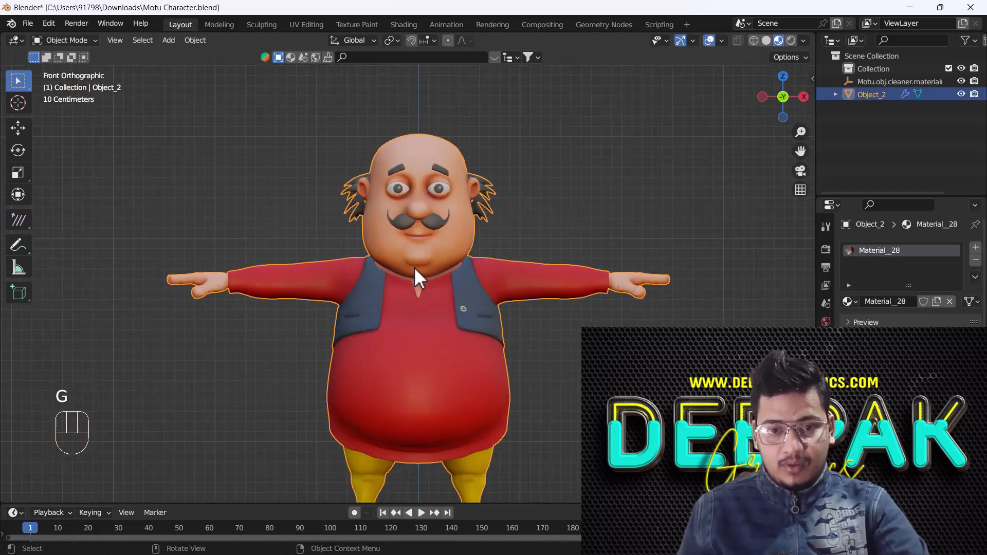
shift+middle_drag(415, 267, 437, 238)
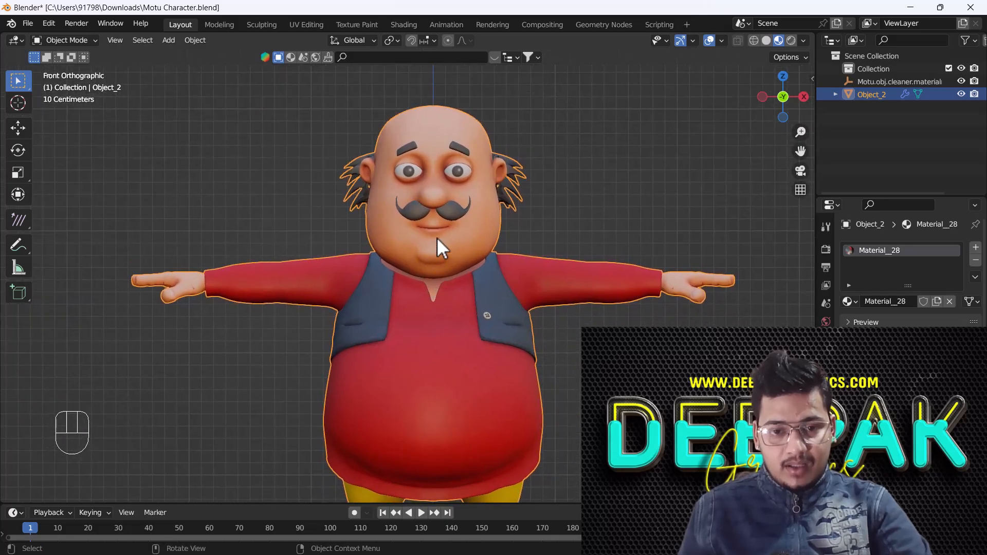
Select the character's entire mesh in Edit Mode, separate it by loose parts and return to Object Mode.
scroll(437, 237, down, 3)
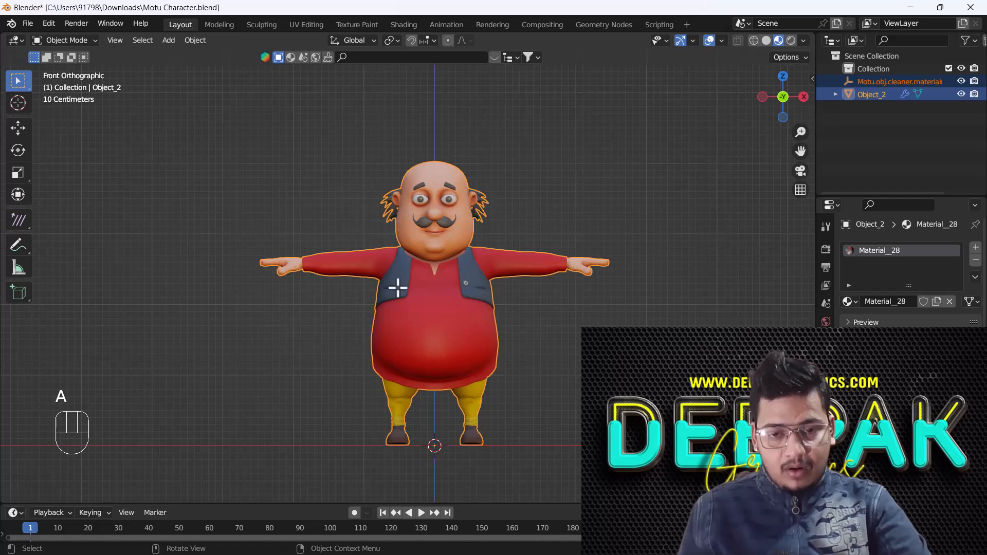
key(Tab)
key(a)
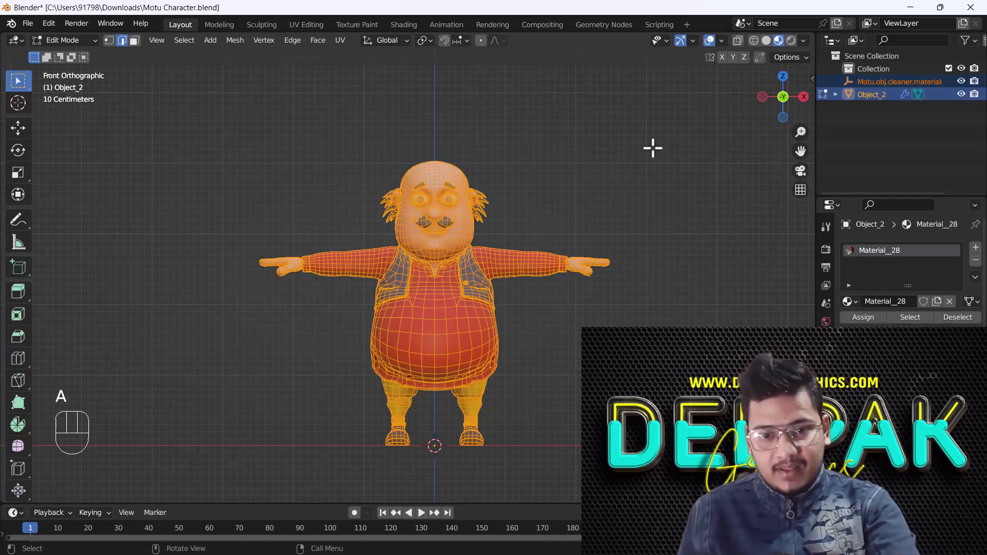
key(p)
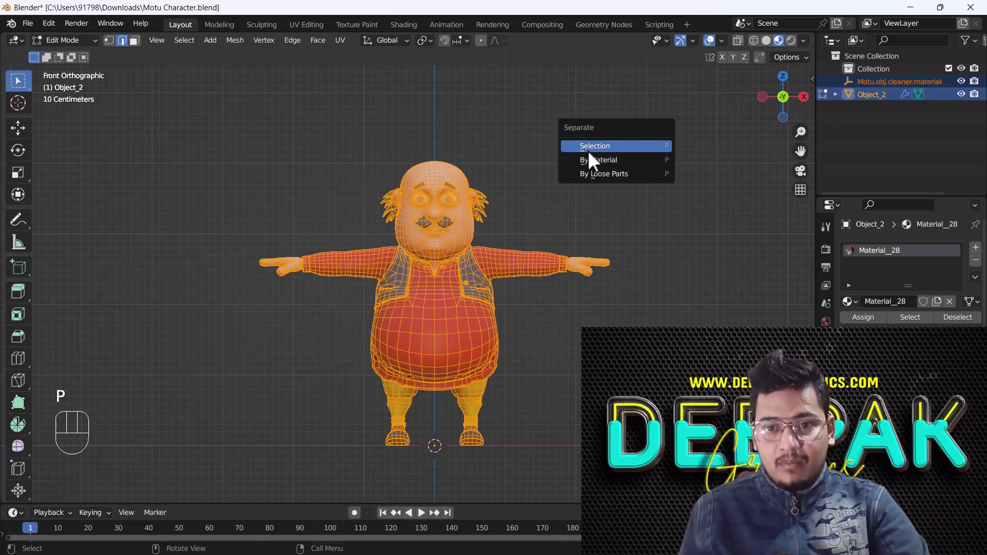
click(614, 175)
key(Tab)
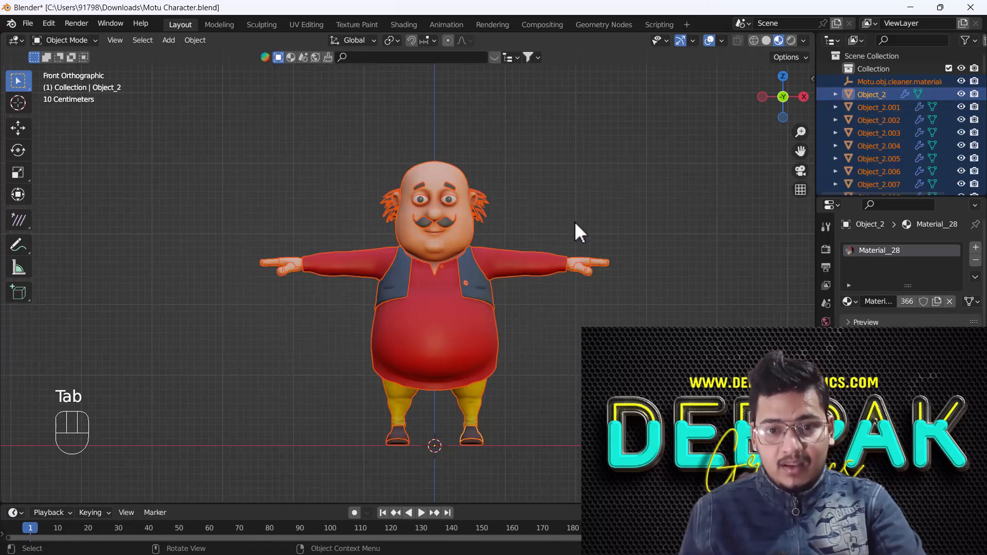
Check that the character's head and ear are separate objects by test-moving each one and cancelling the moves.
click(556, 224)
middle_drag(555, 224, 417, 240)
click(418, 242)
scroll(422, 237, up, 3)
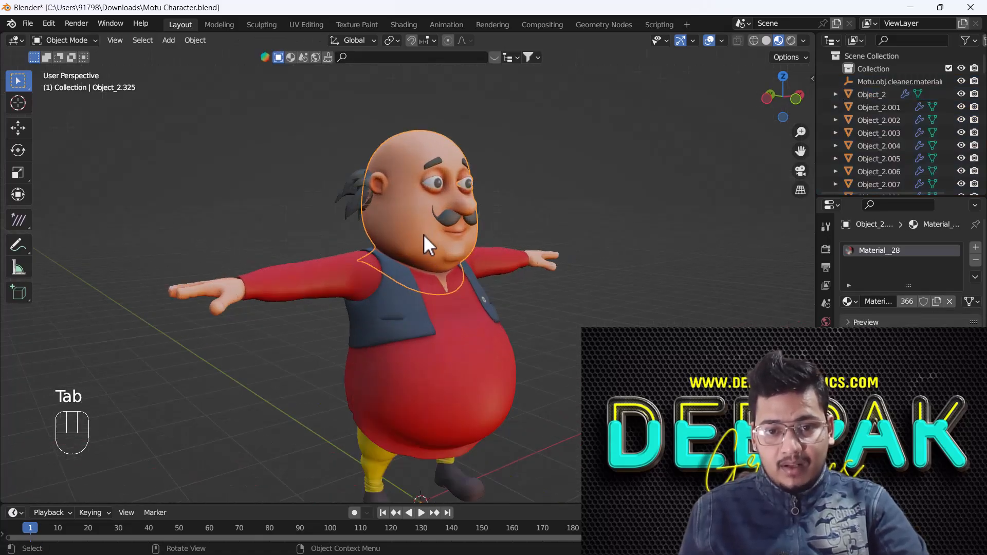
key(g)
right_click(497, 220)
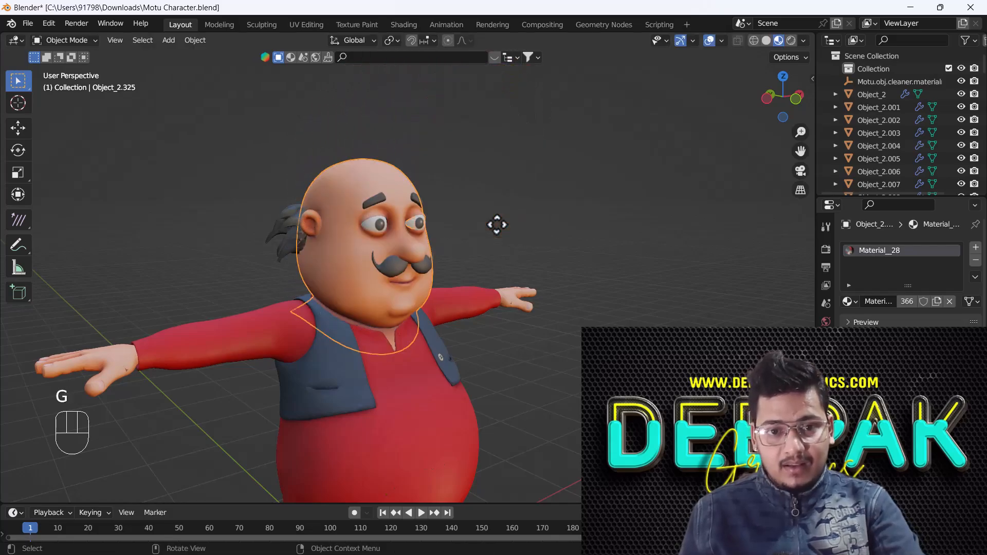
click(318, 226)
key(g)
right_click(244, 185)
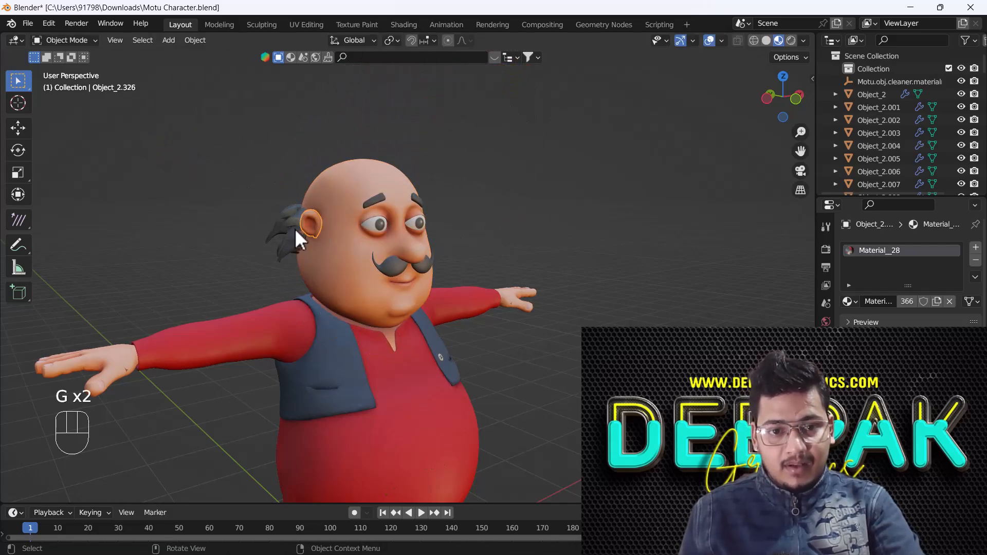
Test-move the hair strand behind the character's ear to check that it is separate, cancelling the move.
click(295, 229)
key(g)
right_click(295, 238)
scroll(365, 287, up, 4)
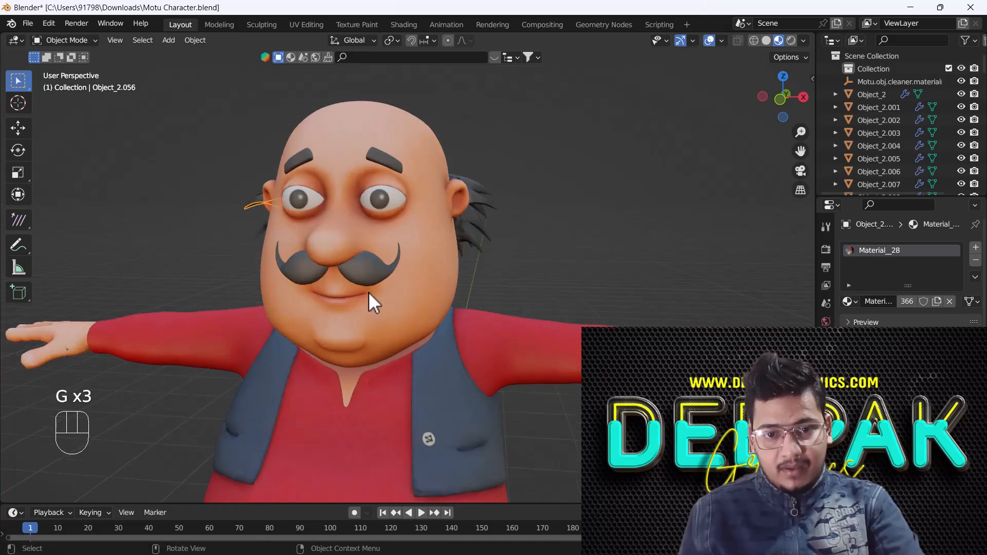
In front view, check that the character's right eyeball is a separate object by test-moving it, reverting the moves.
middle_drag(368, 293, 412, 307)
scroll(413, 304, down, 6)
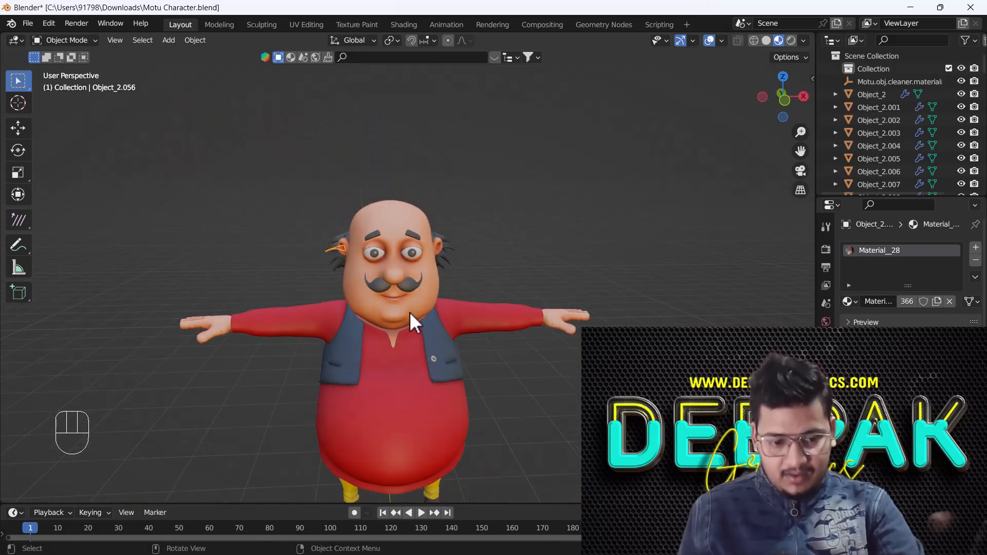
key(KP_1)
scroll(421, 247, up, 5)
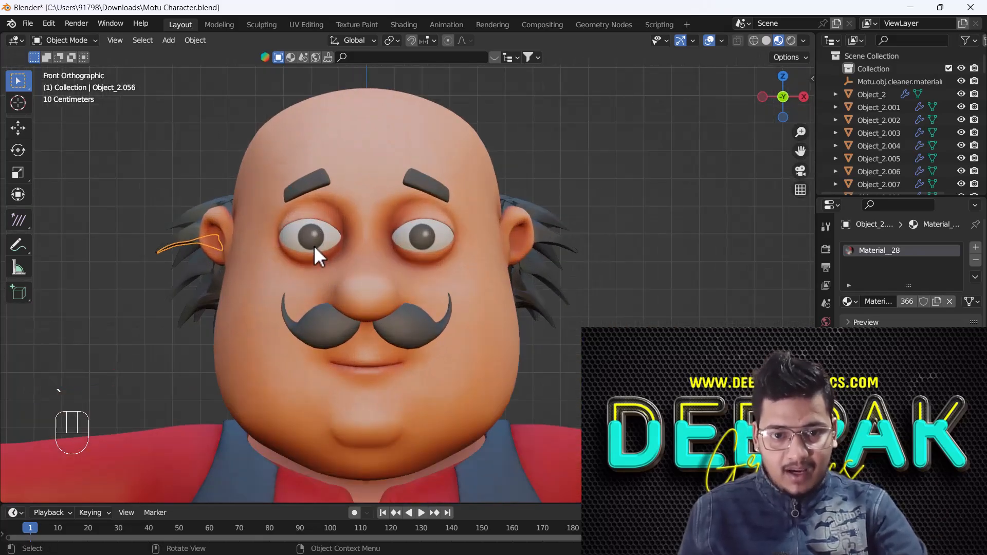
click(315, 244)
key(g)
right_click(222, 248)
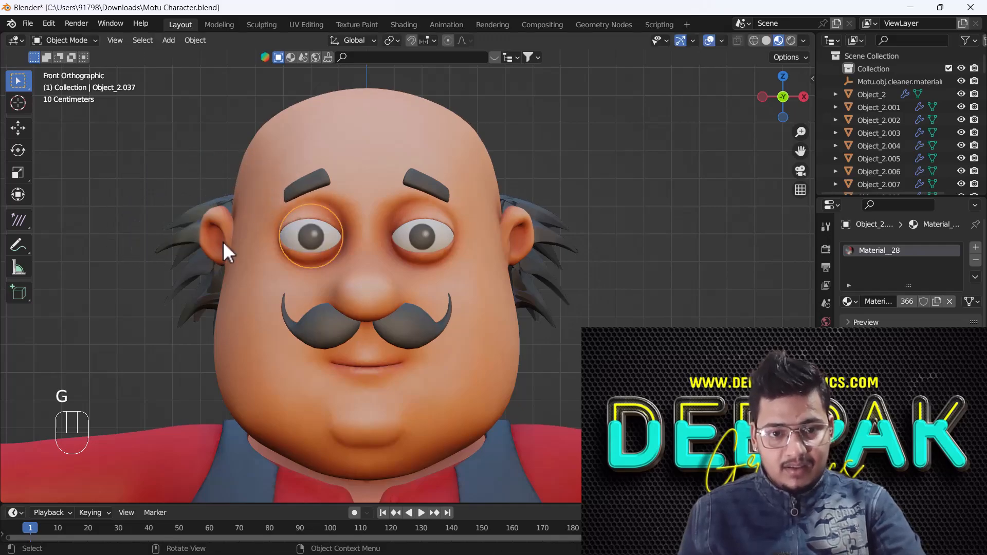
key(g)
click(301, 264)
middle_drag(302, 264, 299, 293)
key(ctrl+z)
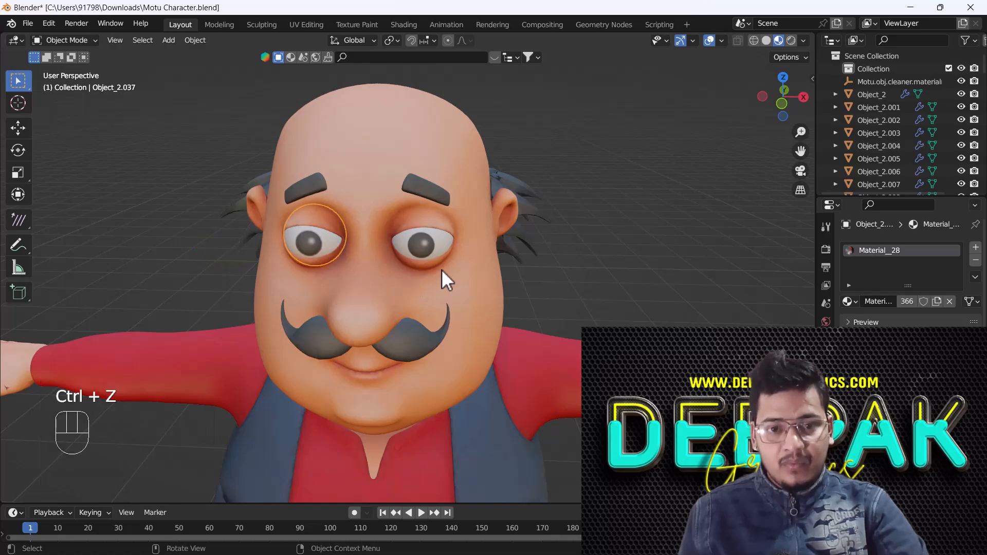
Test-move the character's left eyeball to check that it is separate, cancelling the move.
click(426, 247)
key(g)
right_click(468, 293)
middle_drag(467, 293, 397, 352)
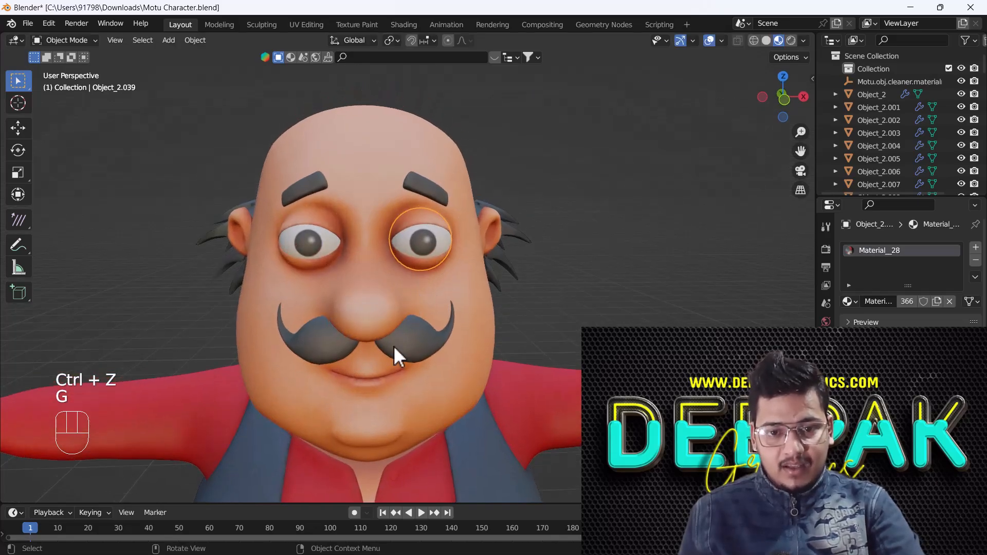
Check that both halves of the moustache are separate objects by test-moving each one and cancelling the moves.
click(398, 350)
key(g)
right_click(447, 367)
click(326, 337)
key(g)
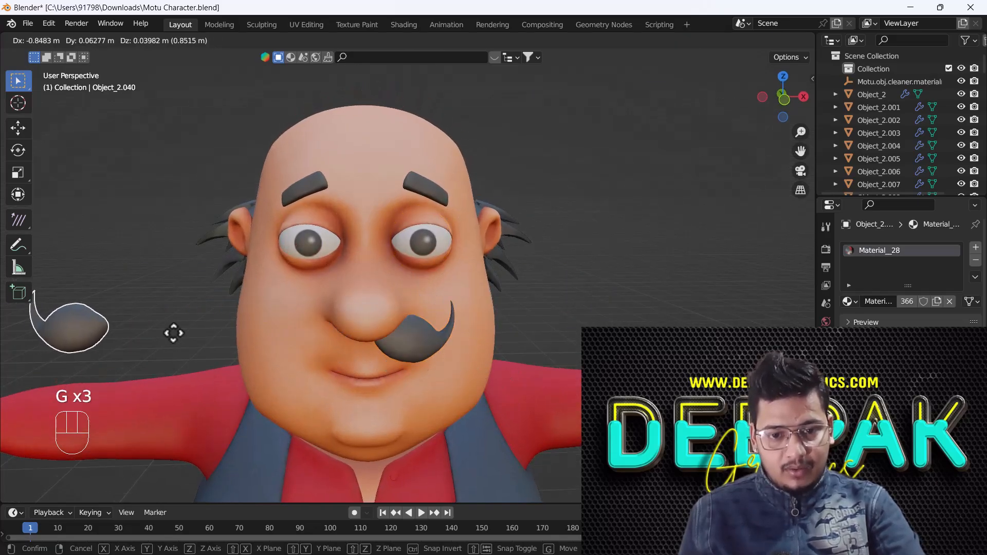
right_click(359, 321)
scroll(359, 320, down, 3)
shift+middle_drag(383, 323, 375, 295)
middle_drag(350, 308, 362, 305)
scroll(307, 228, up, 2)
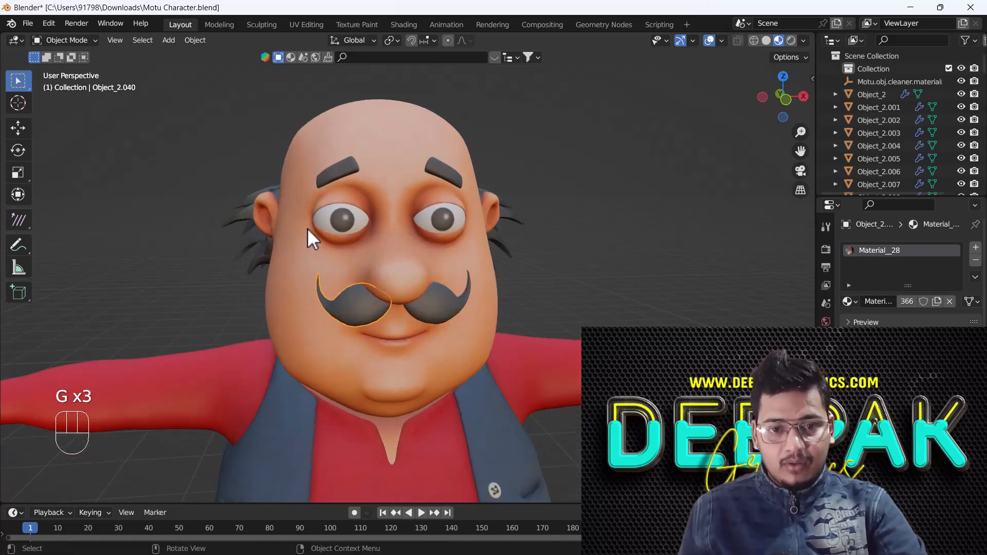
Rename the eyeball object Object_2.037 as Eyes-L.
click(343, 217)
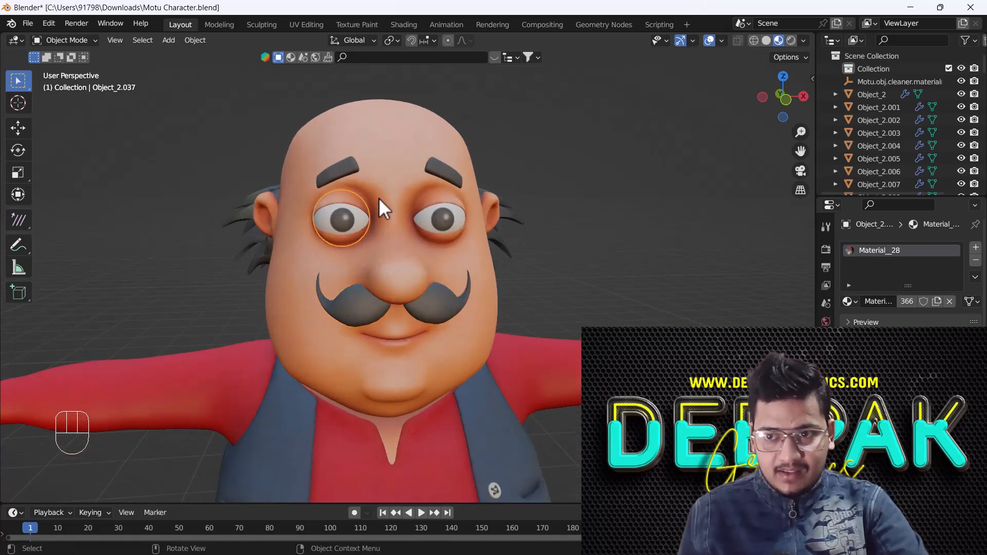
scroll(875, 154, down, 10)
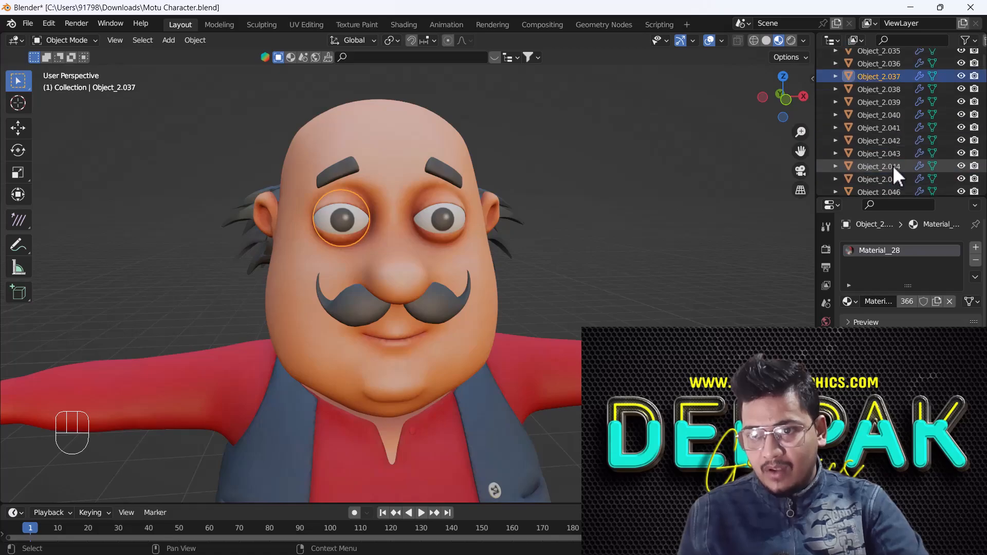
scroll(893, 165, up, 1)
double_click(874, 96)
scroll(874, 103, up, 1)
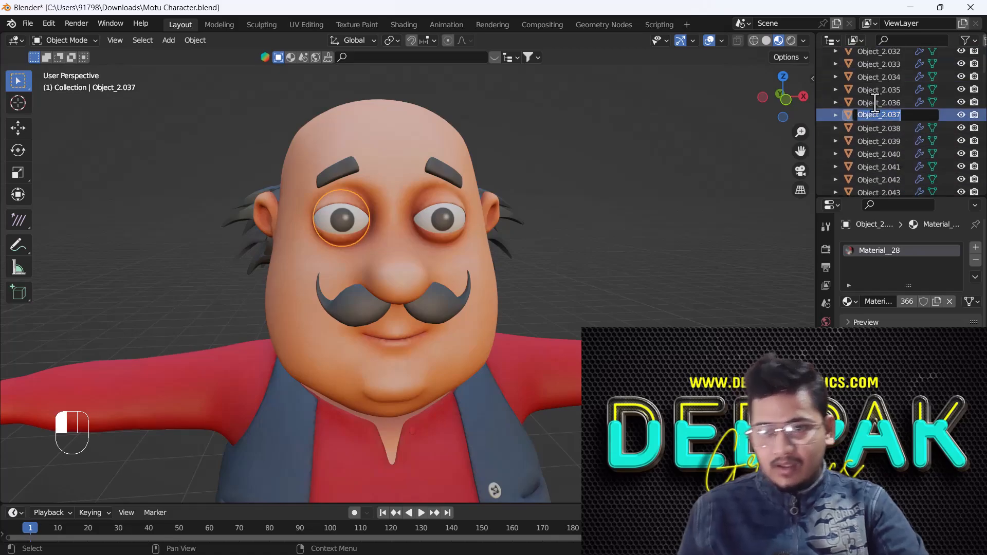
key(shift)
text(Eyes)
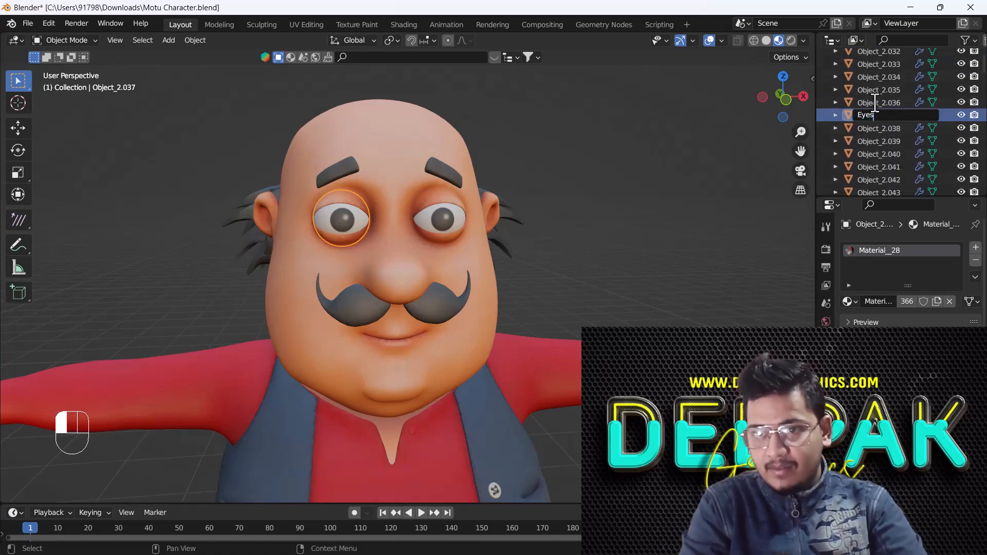
text(-L)
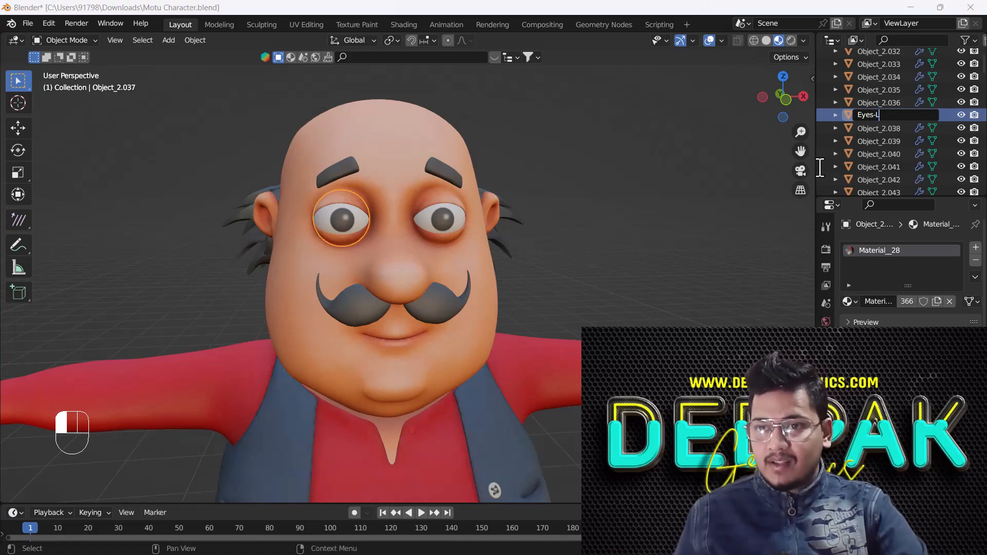
key(Return)
Rename the other eyeball, Object_2.039, as Eyes_R.
scroll(892, 138, down, 3)
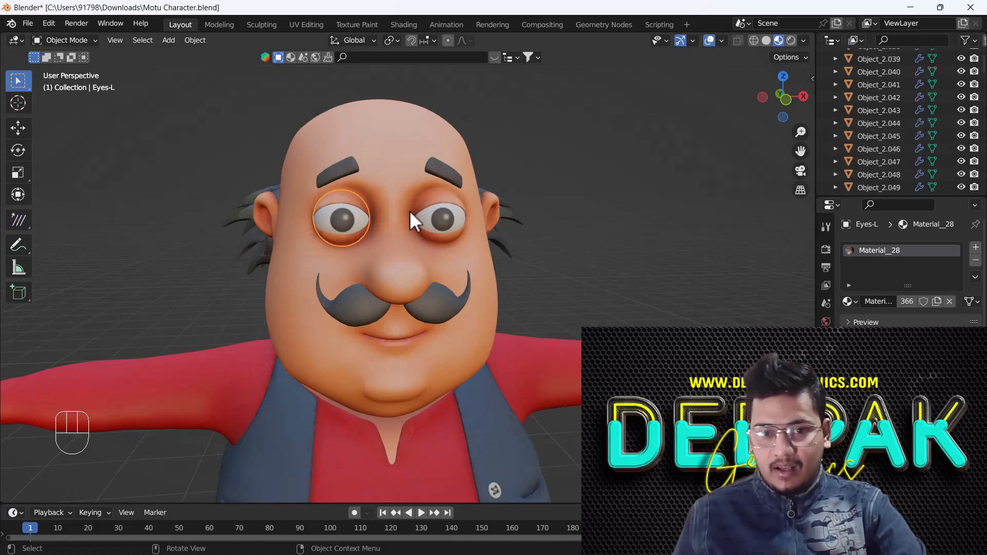
click(451, 214)
double_click(866, 60)
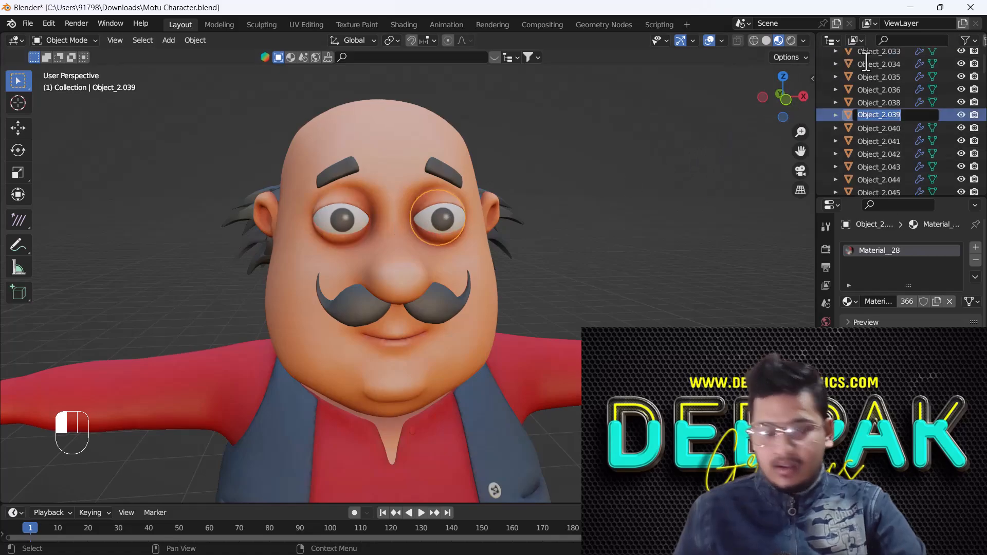
text(Eyes)
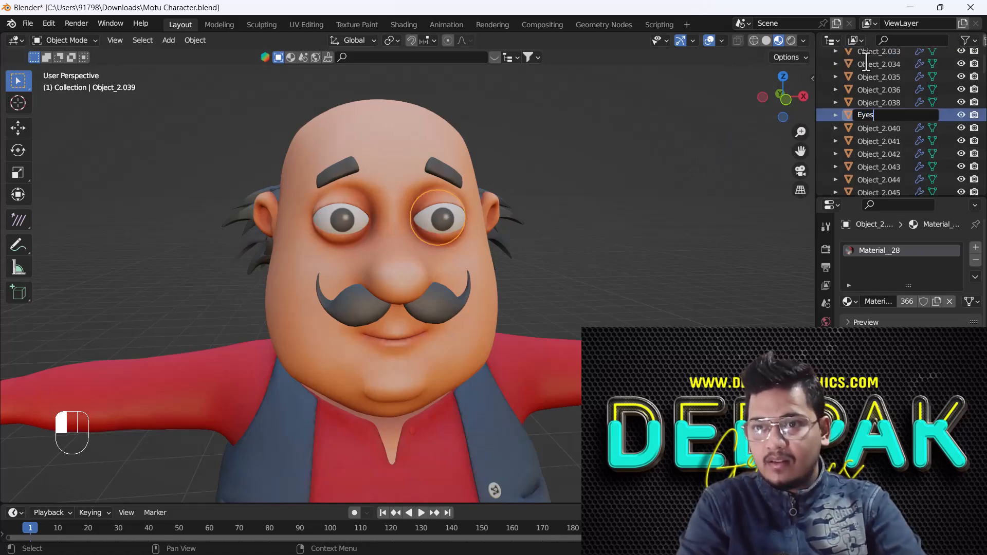
text(_)
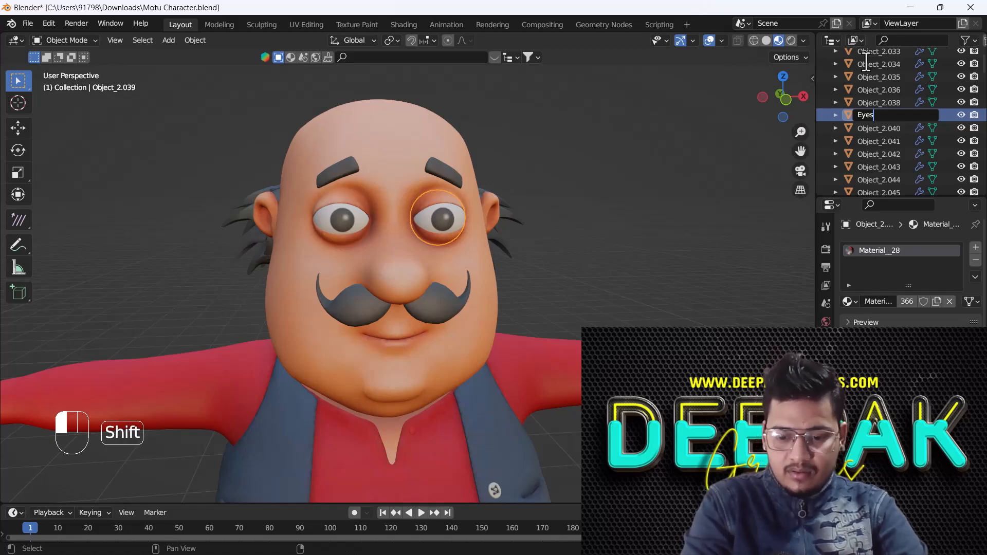
text(R)
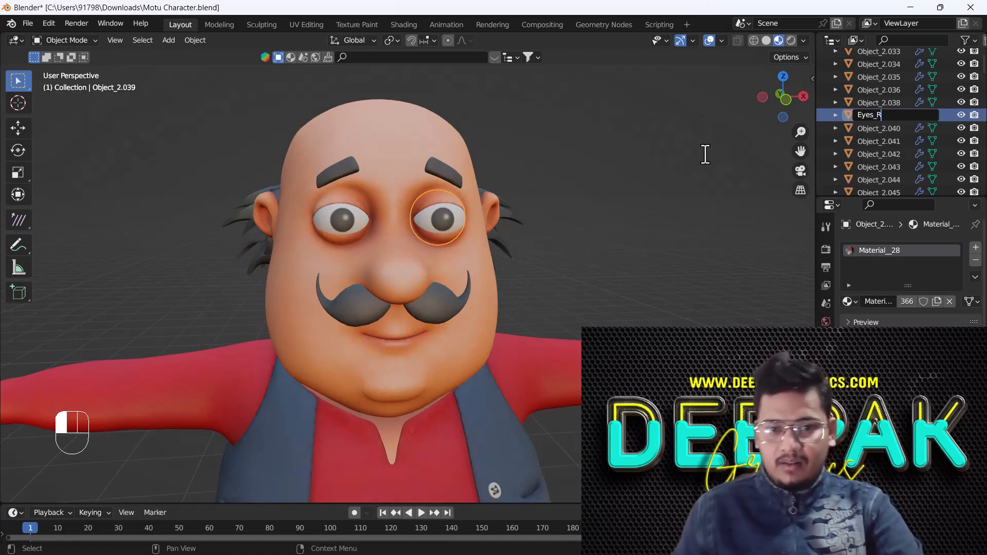
click(705, 154)
Hide the character's head object to expose the parts inside it.
scroll(473, 273, up, 3)
click(424, 288)
scroll(424, 288, down, 4)
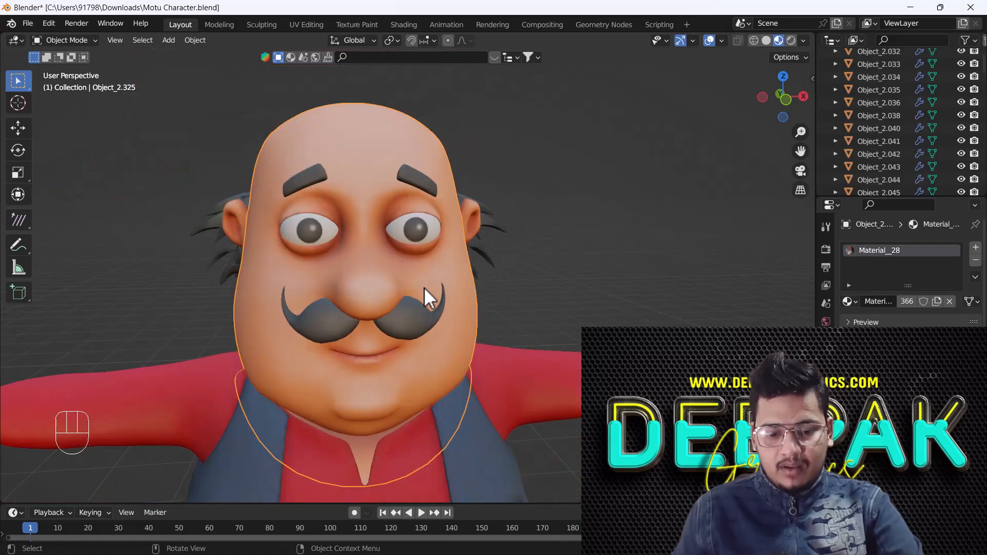
key(h)
Move the dark red mouth interior piece, Object_2.031, slightly to inspect the teeth behind it, and hide it.
middle_drag(362, 298, 509, 350)
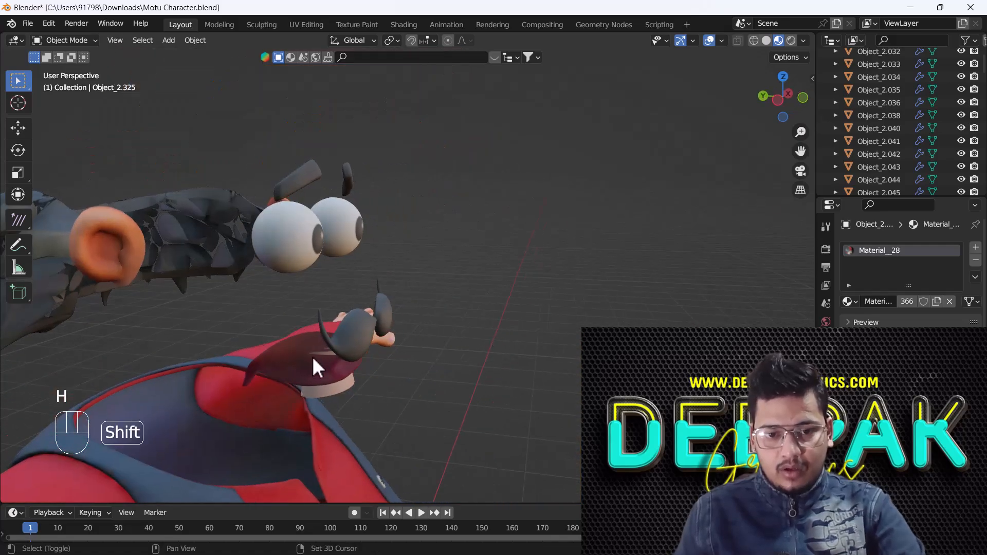
scroll(359, 259, up, 1)
shift+middle_drag(312, 357, 310, 252)
click(406, 258)
middle_drag(406, 259, 446, 292)
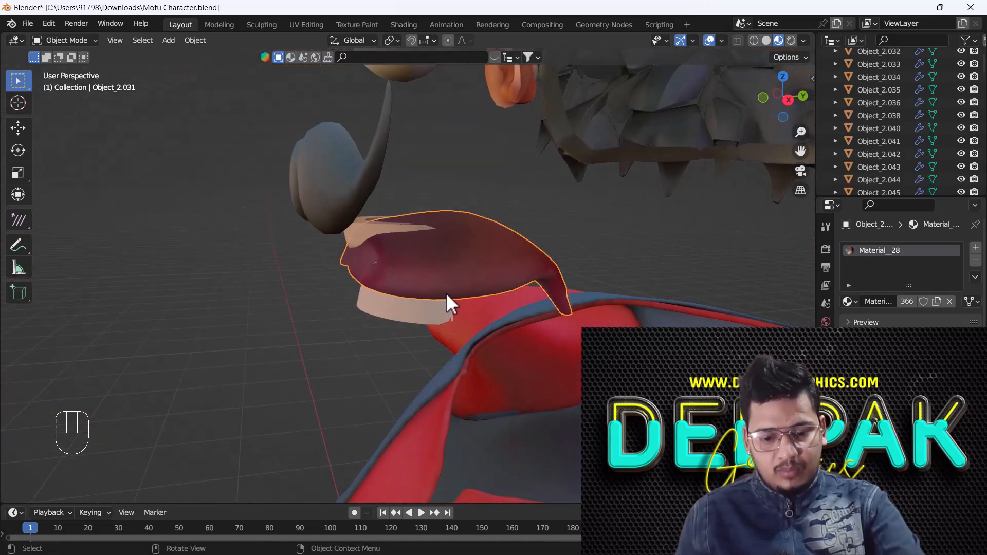
key(g)
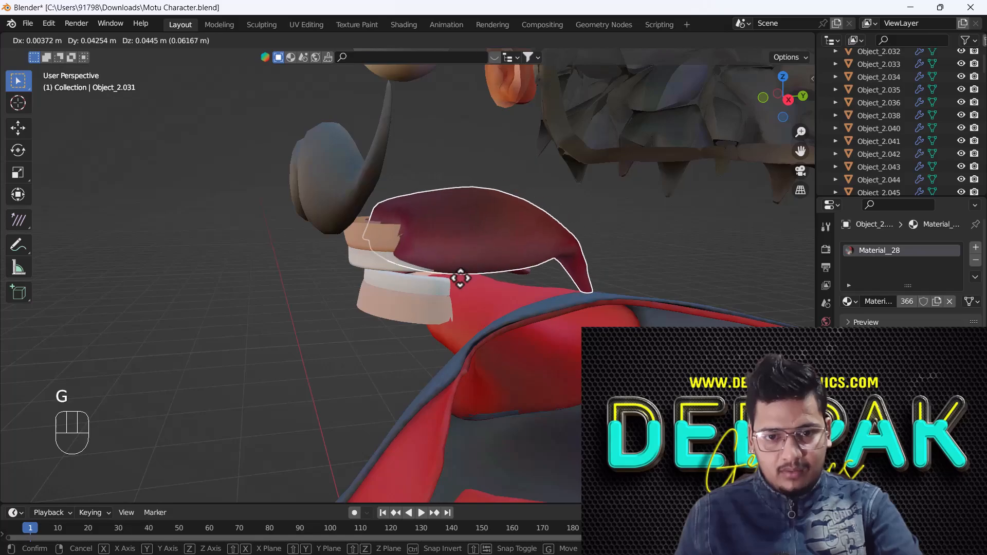
click(440, 283)
key(h)
Join the upper gum and the upper row of teeth into one object.
middle_drag(421, 271, 427, 226)
scroll(427, 225, up, 1)
click(385, 255)
middle_drag(384, 255, 446, 264)
shift+click(443, 264)
key(ctrl+j)
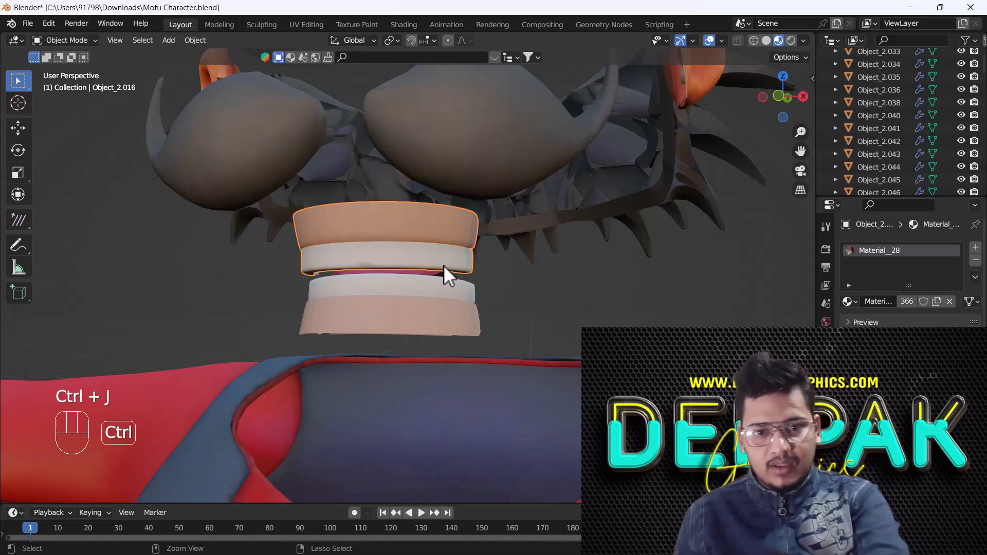
Join the lower gum and the lower row of teeth into one object.
click(410, 307)
shift+click(409, 288)
key(ctrl+j)
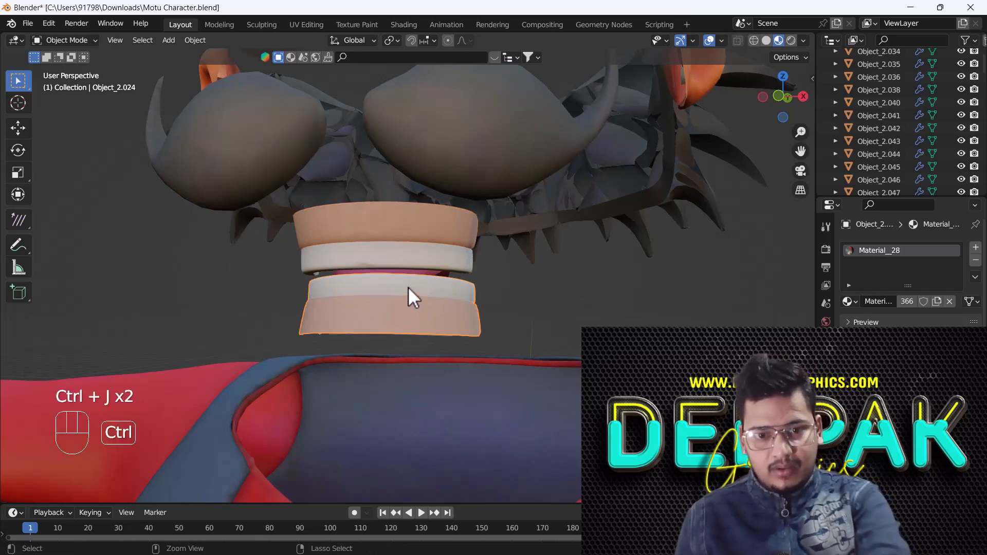
Rename the joined upper gum and teeth object as Upper_teeth.
click(411, 234)
scroll(903, 131, up, 8)
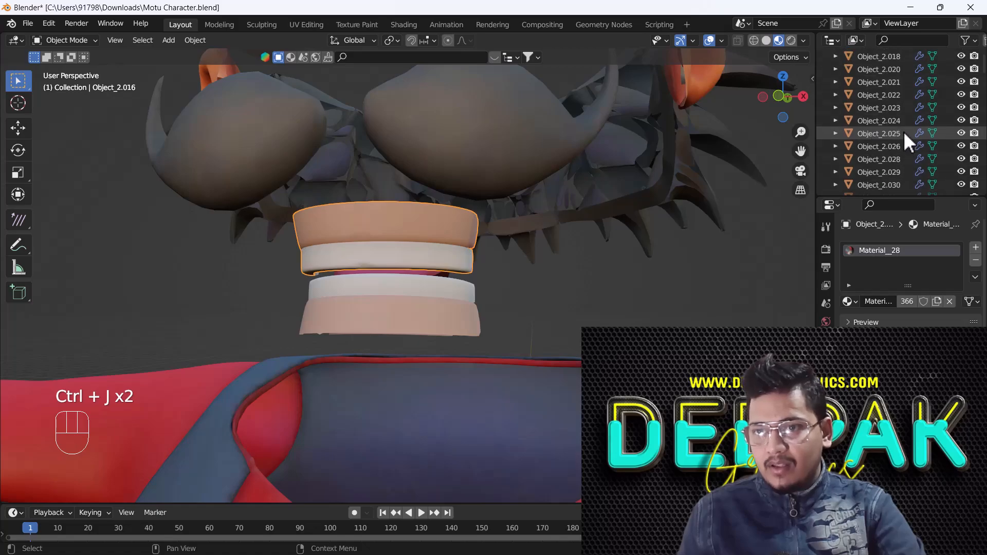
scroll(903, 129, down, 2)
double_click(879, 90)
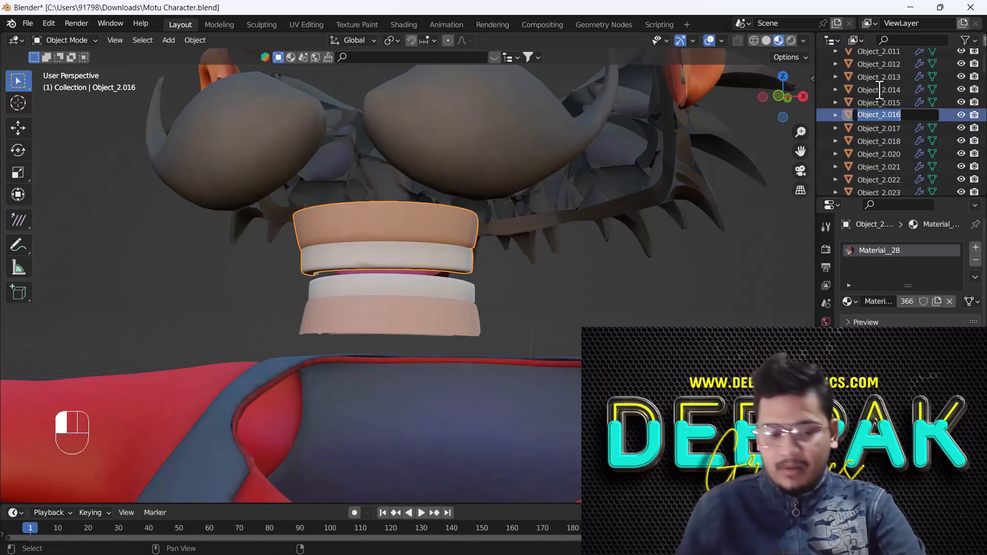
text(Upper)
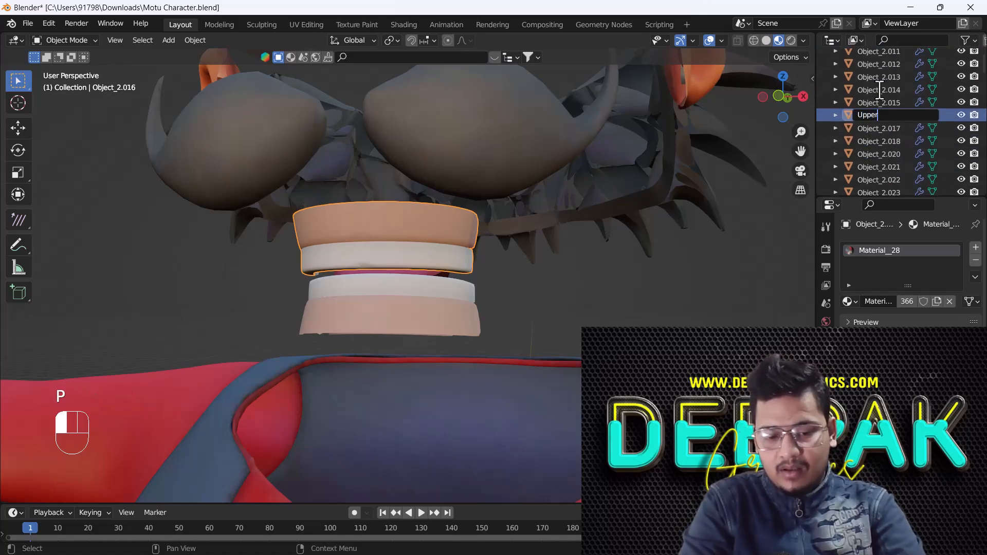
text(_teeth)
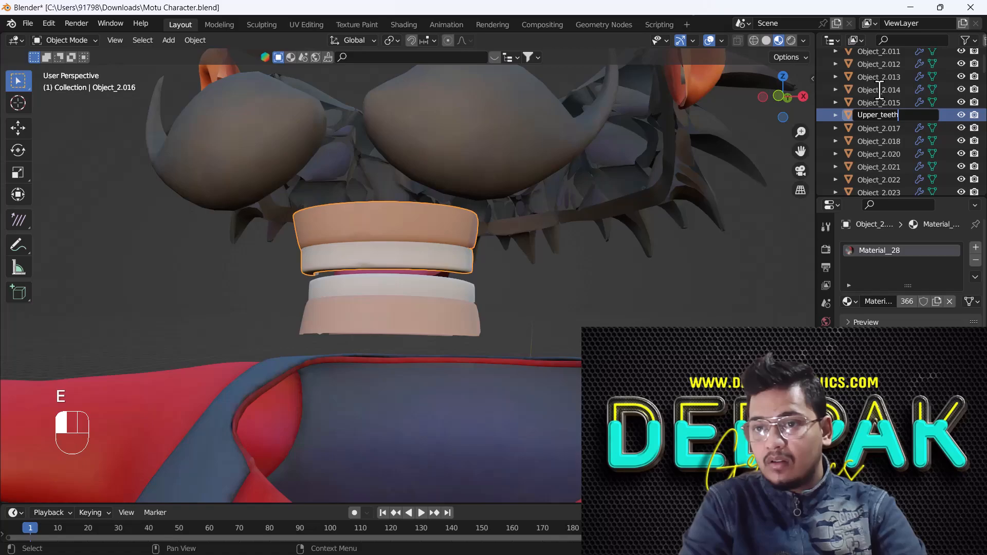
click(880, 90)
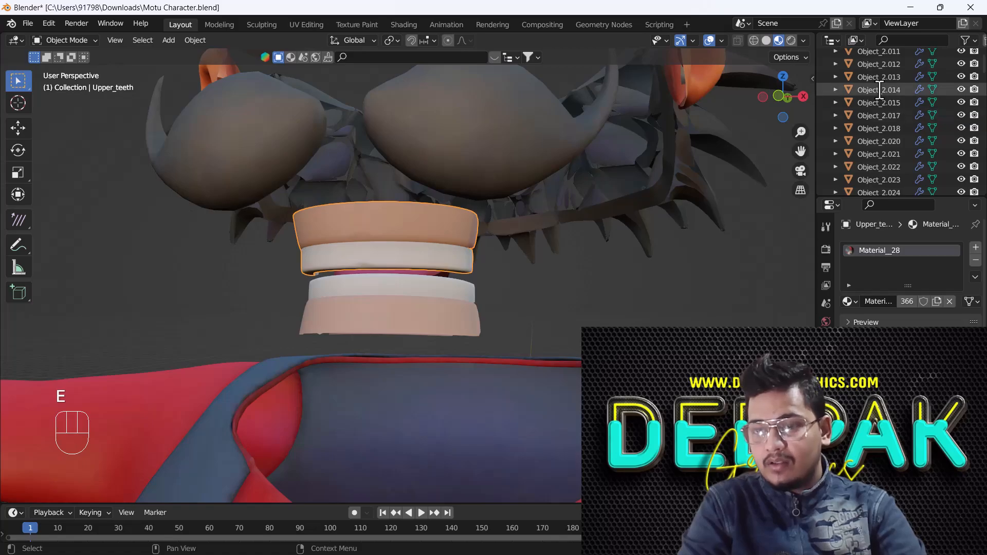
Rename the joined lower gum and teeth object as Lower_Teeth.
click(461, 298)
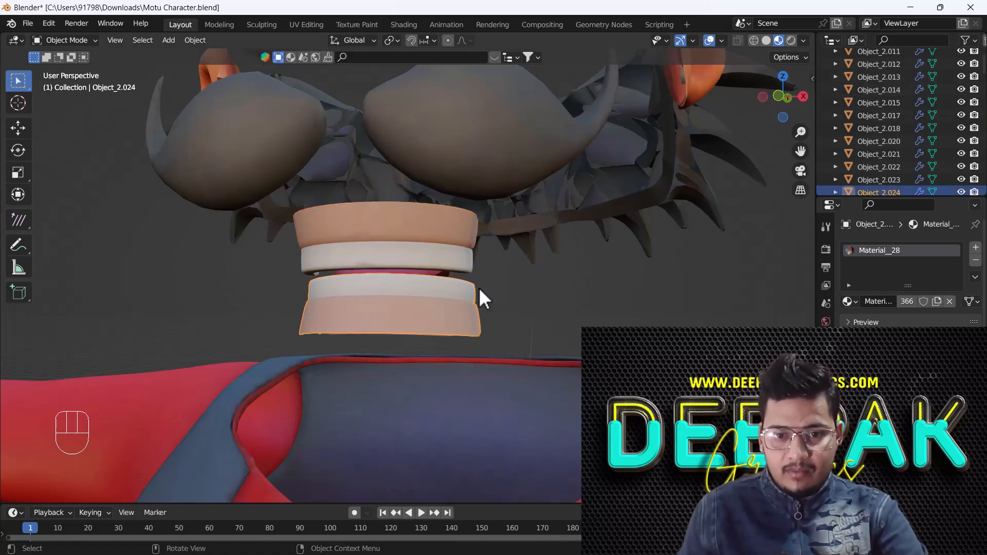
double_click(897, 191)
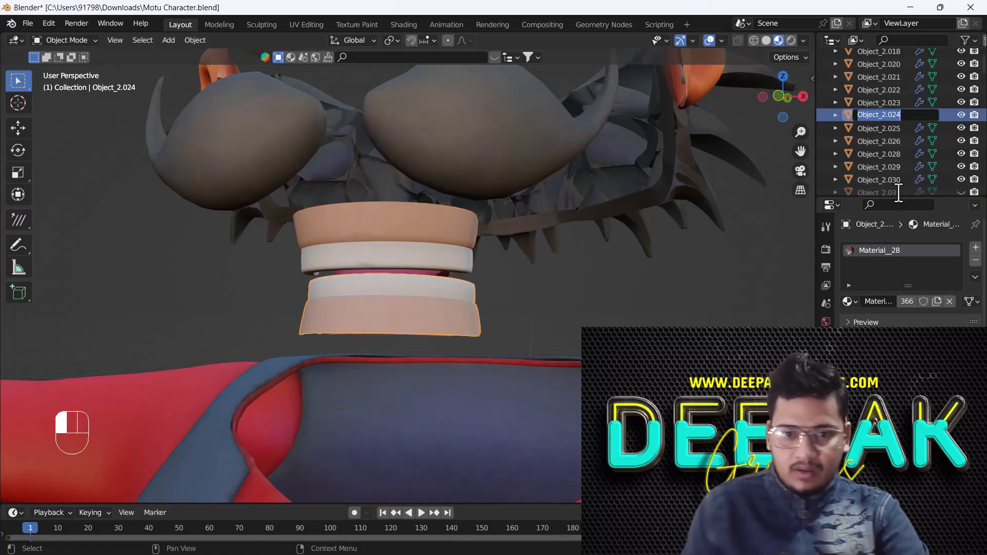
text(Lower)
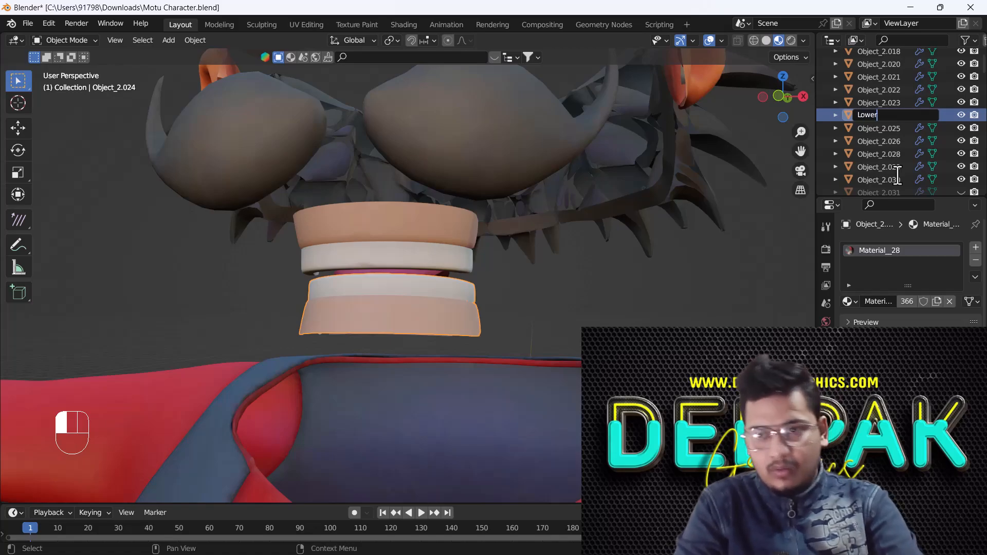
text(_Te)
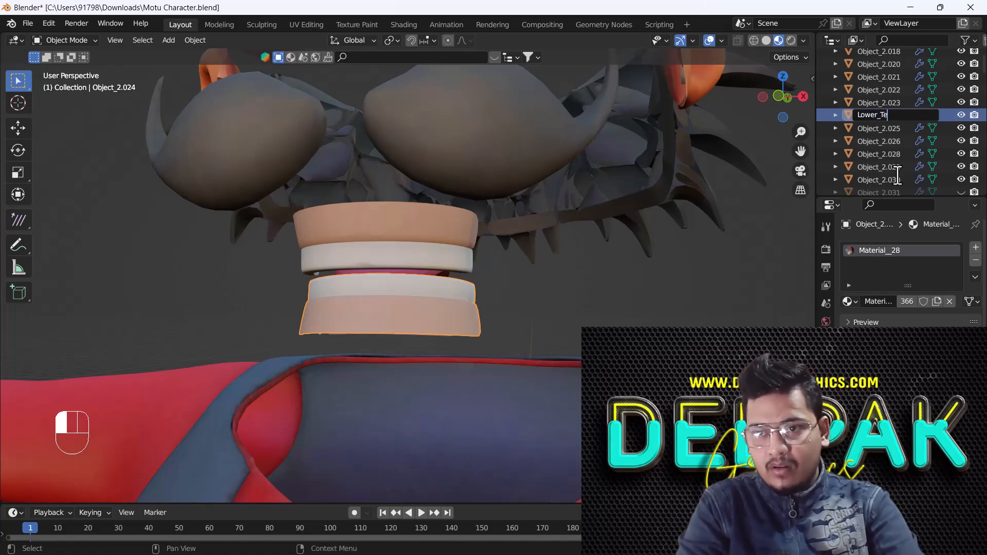
text(eth)
key(Return)
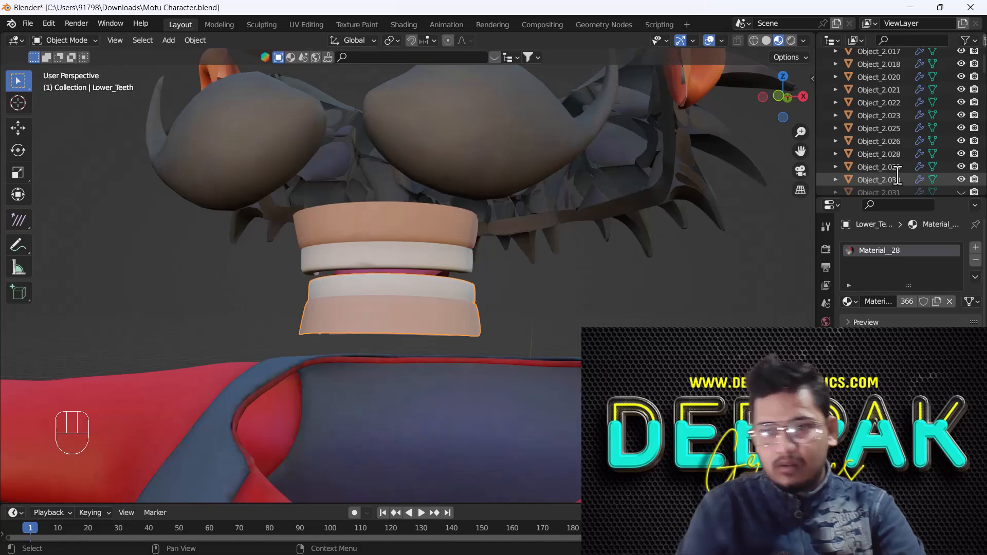
scroll(916, 113, down, 10)
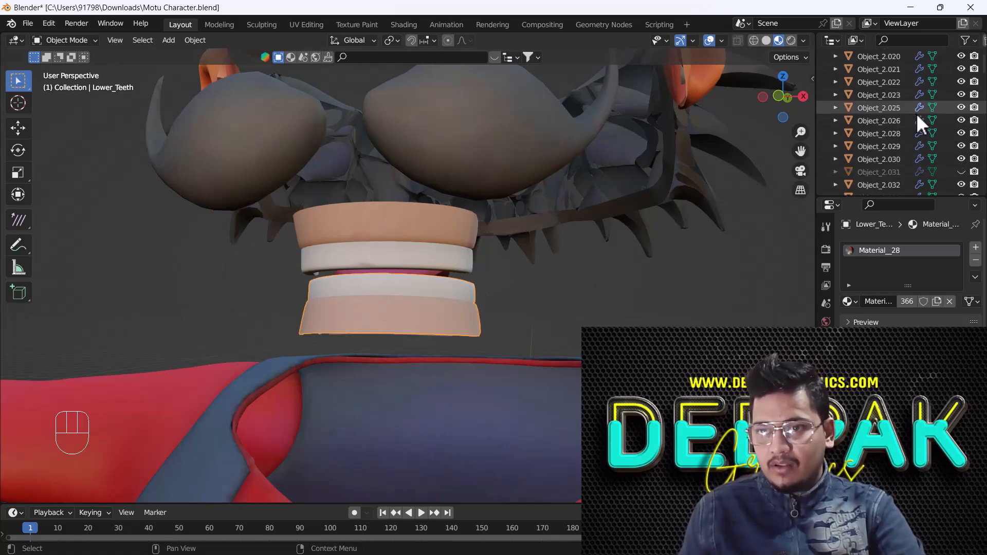
Look through the object list and check the named Upper_teeth and Lower_Teeth objects on the model.
scroll(924, 168, down, 20)
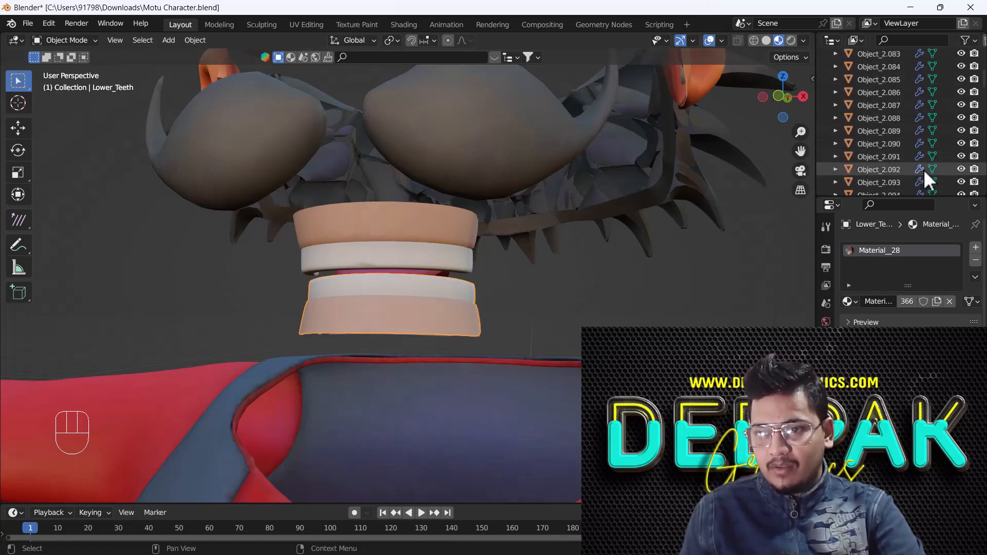
scroll(943, 159, down, 4)
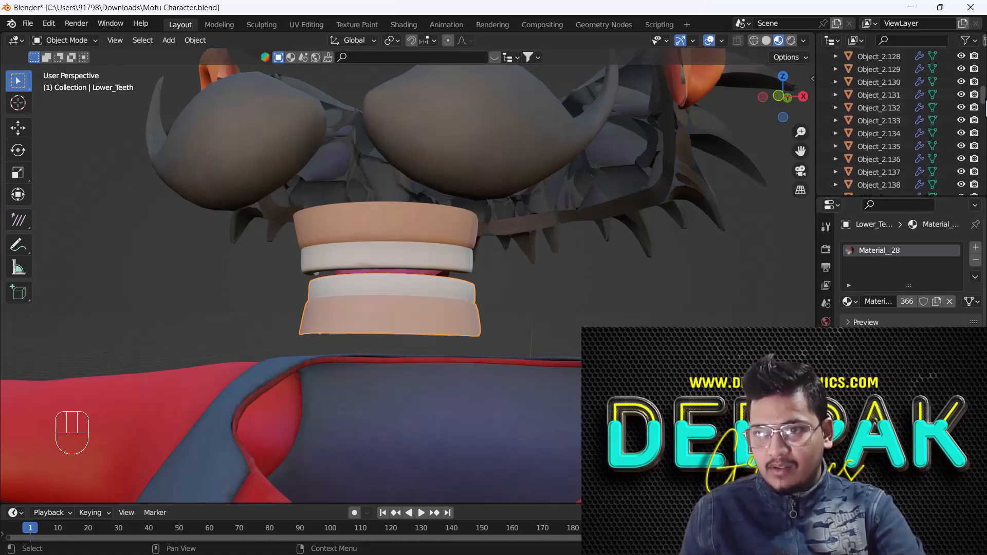
drag(984, 96, 983, 257)
click(890, 184)
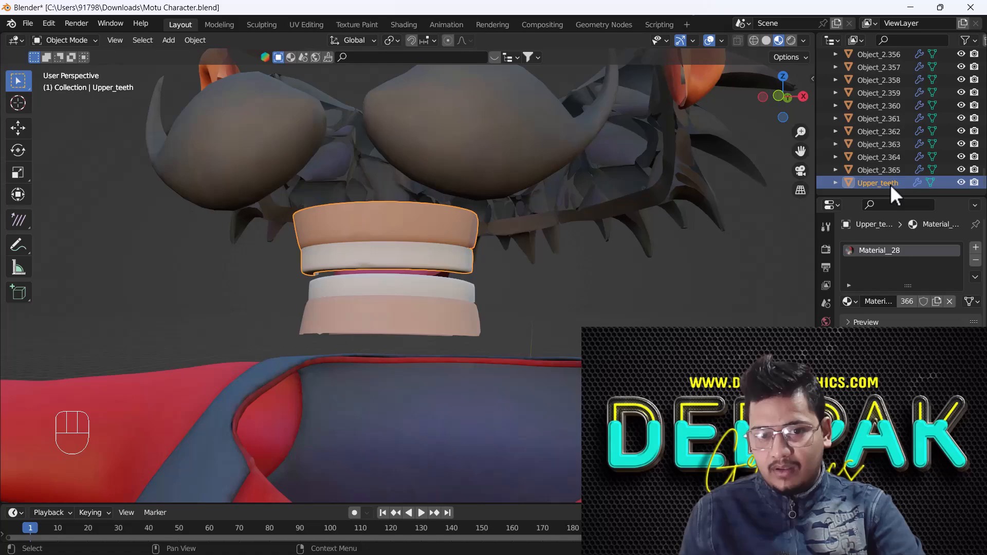
click(423, 298)
drag(985, 176, 983, 27)
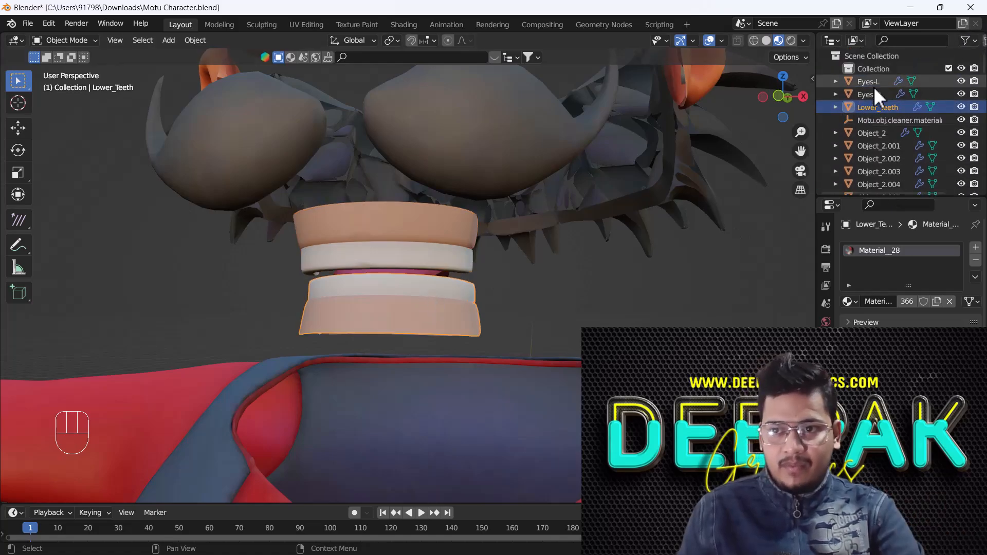
scroll(354, 276, down, 4)
middle_drag(354, 277, 387, 293)
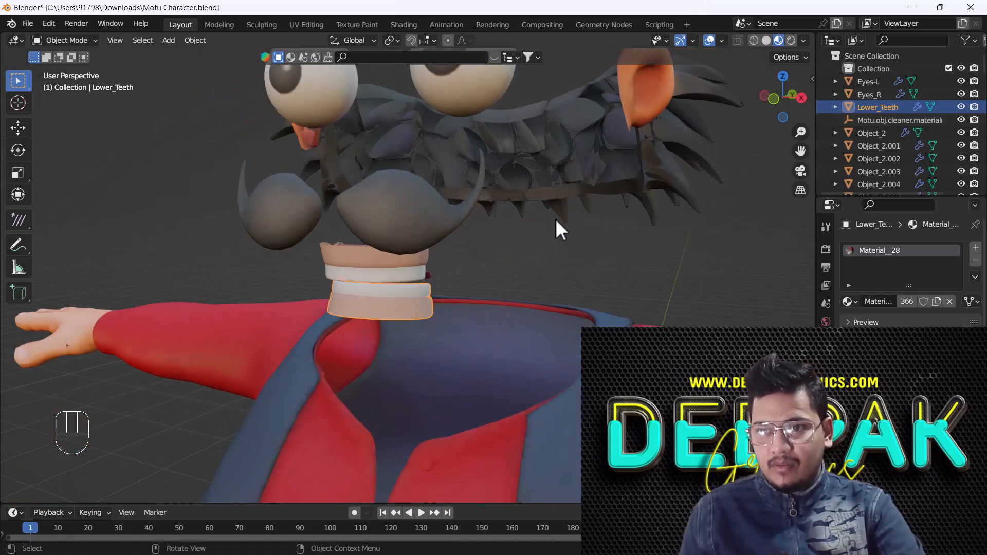
Delete the empty object Motu.obj.cleaner.materialmerger.gles from the collection.
click(874, 120)
scroll(497, 236, down, 8)
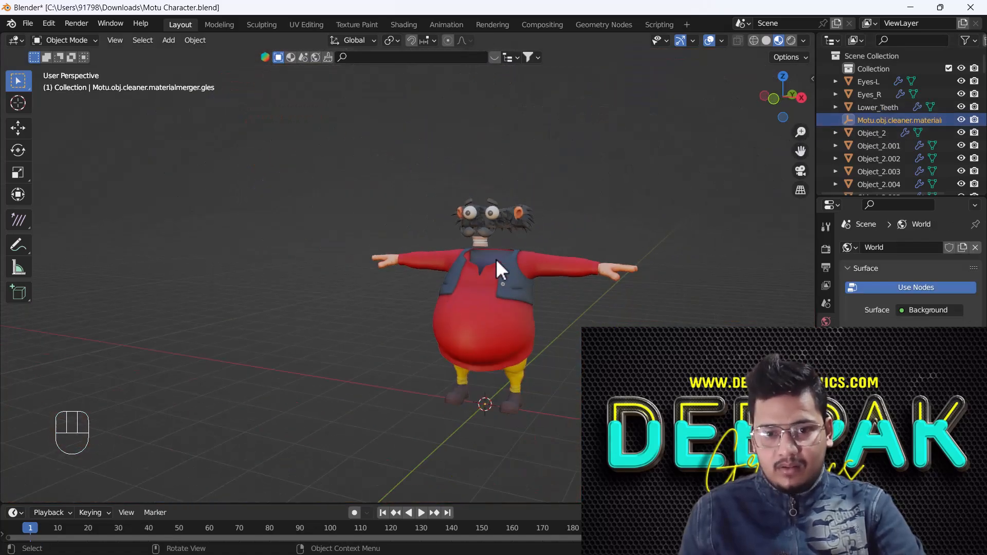
scroll(496, 258, down, 2)
shift+middle_drag(482, 334, 497, 296)
key(g)
right_click(477, 262)
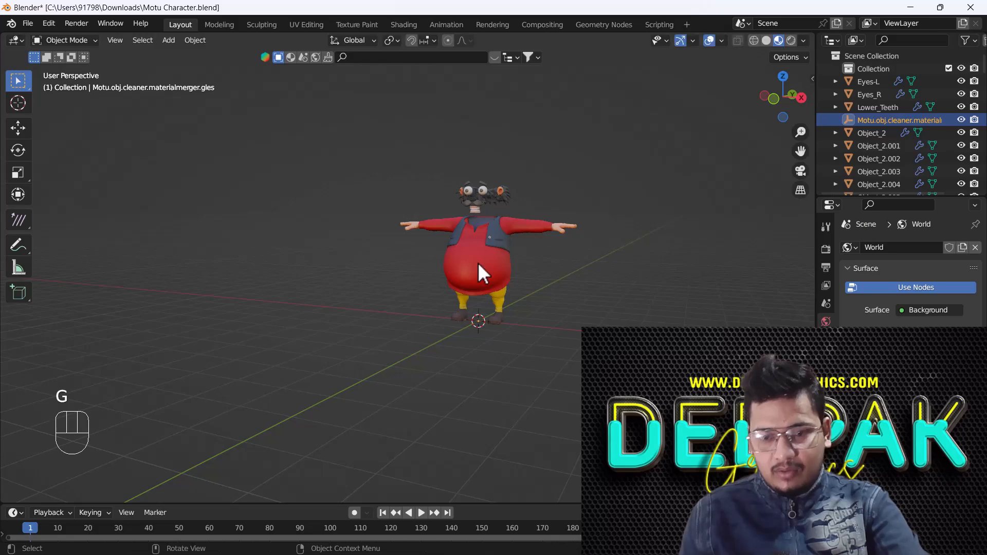
key(Delete)
Join the tongue pieces behind the teeth into one object.
scroll(481, 273, up, 3)
shift+middle_drag(479, 276, 464, 329)
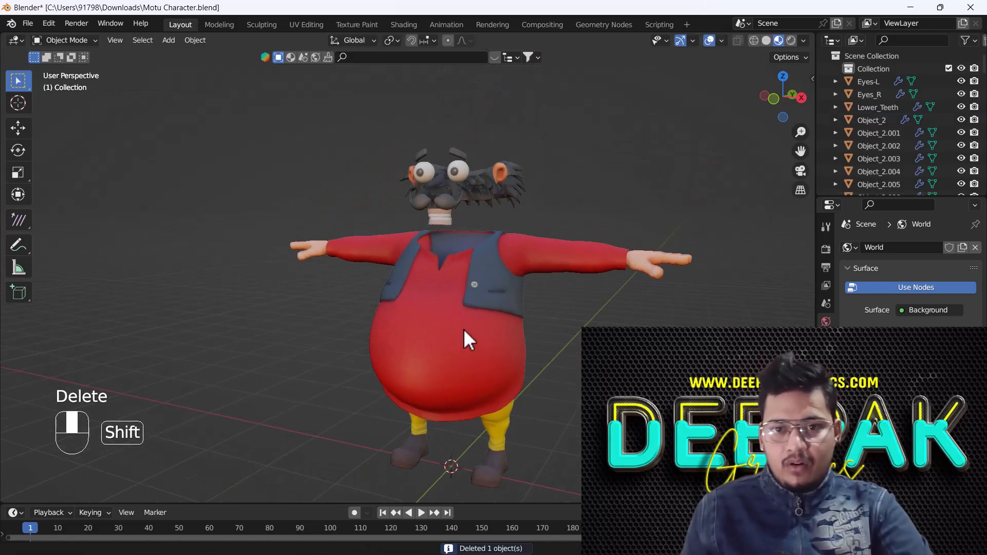
scroll(418, 239, up, 3)
middle_drag(417, 240, 440, 276)
scroll(454, 233, up, 2)
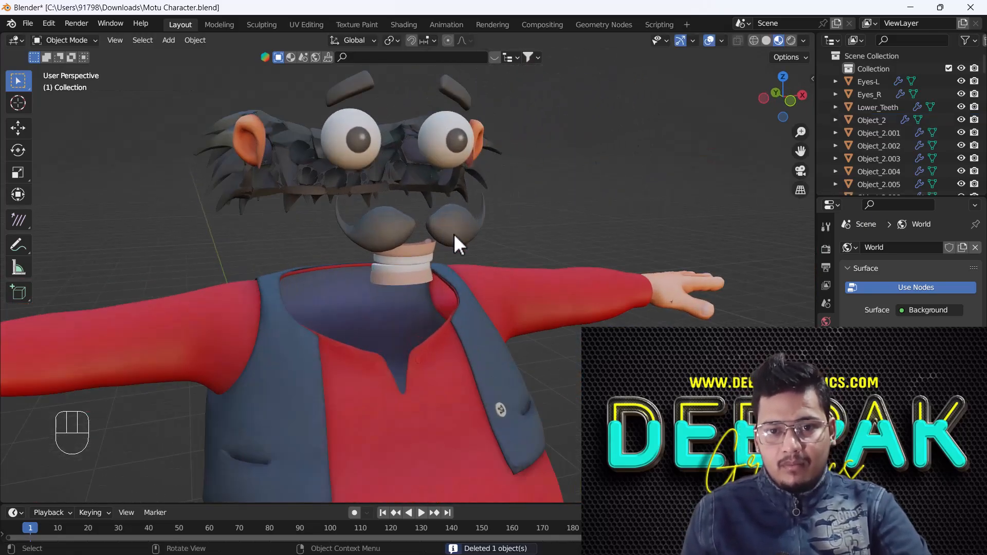
middle_drag(454, 233, 524, 275)
click(405, 264)
scroll(337, 273, up, 2)
click(364, 262)
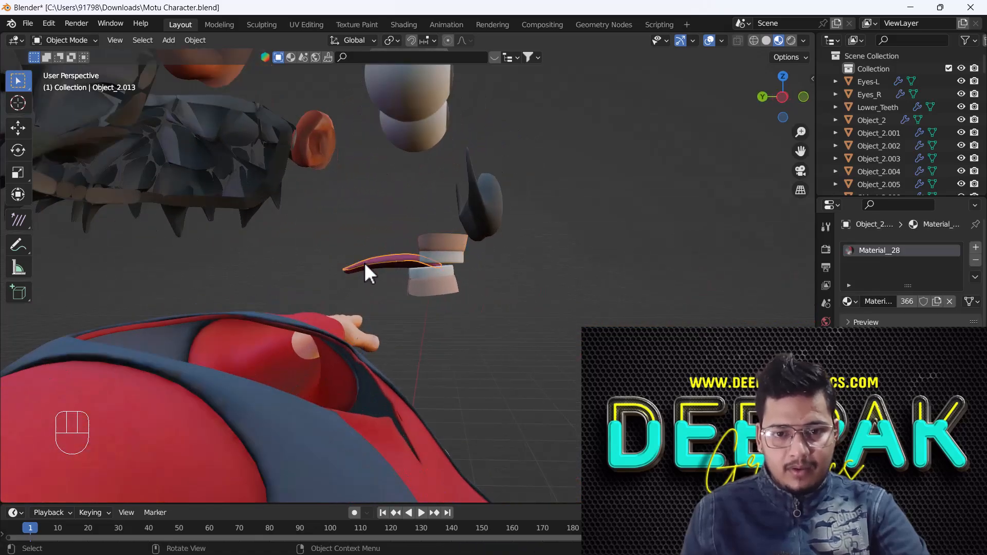
middle_drag(364, 262, 336, 232)
scroll(387, 267, up, 2)
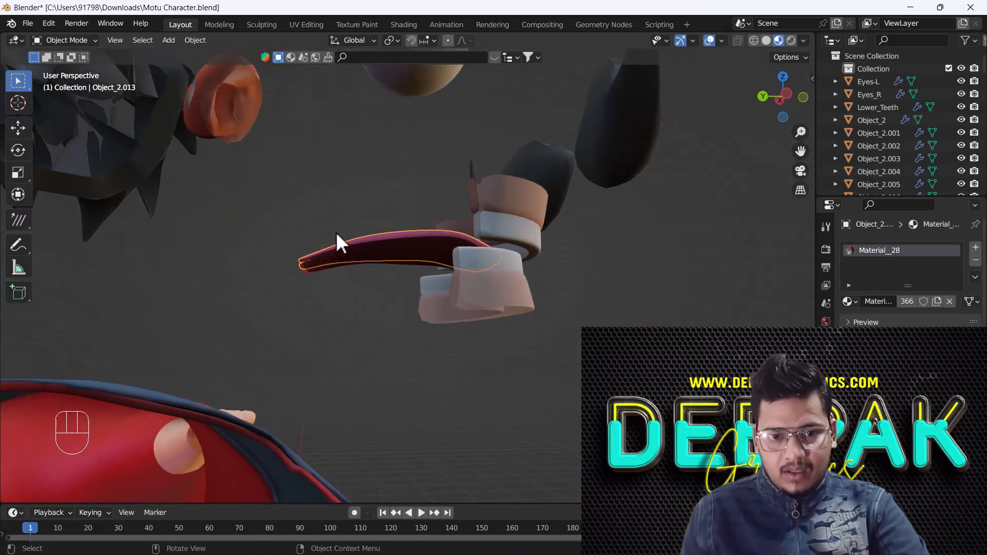
middle_drag(348, 282, 373, 329)
shift+click(387, 261)
key(ctrl+j)
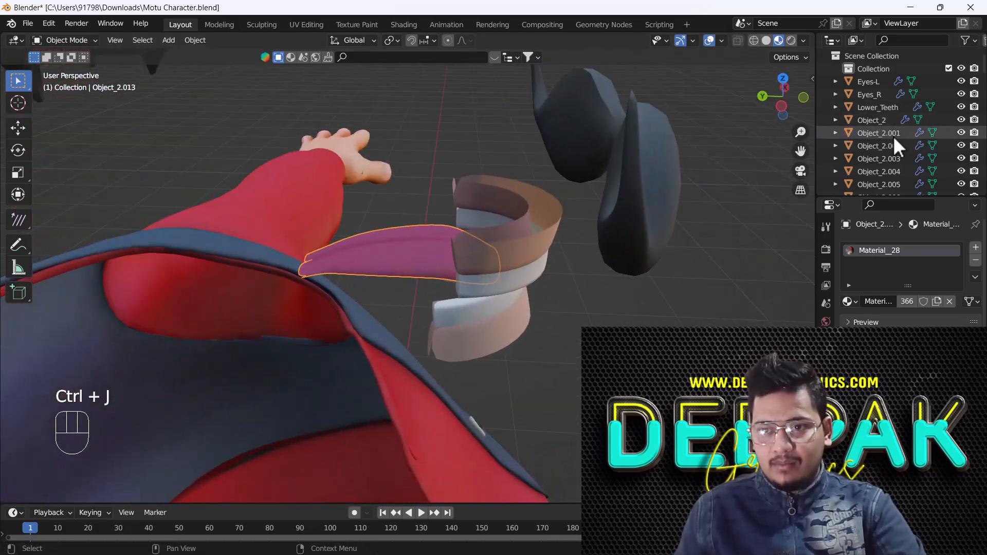
Rename the joined tongue object as Tongue.
scroll(893, 136, down, 5)
double_click(892, 114)
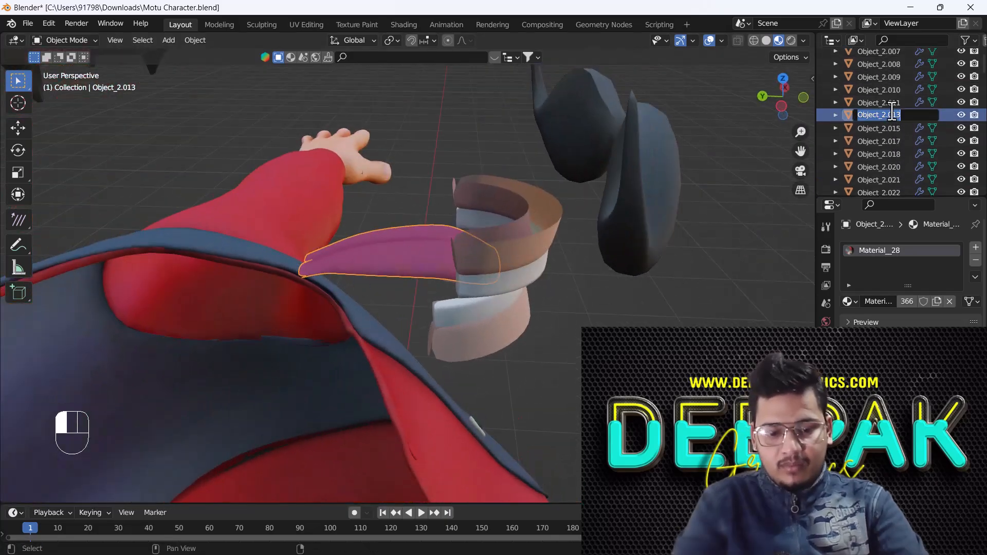
text(Ton)
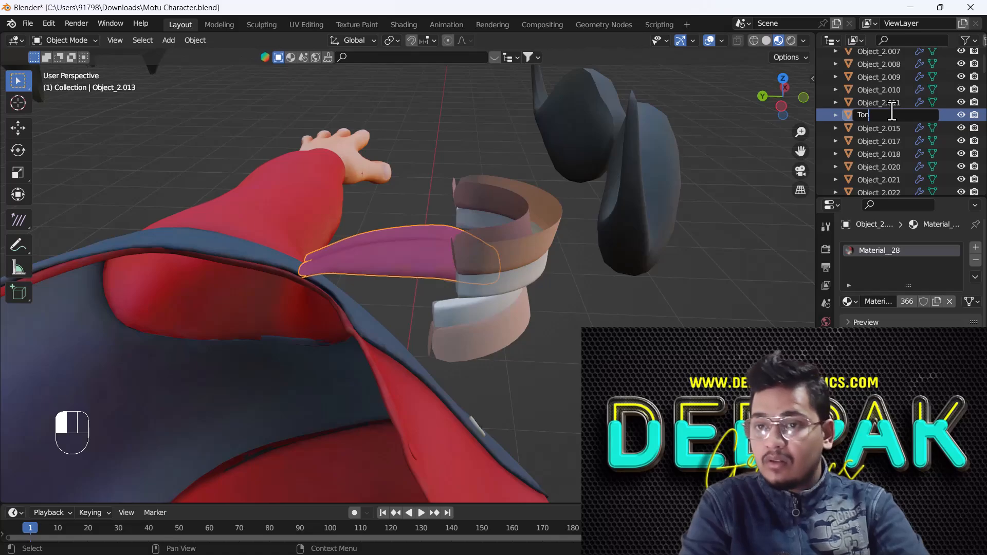
text(gue)
key(Return)
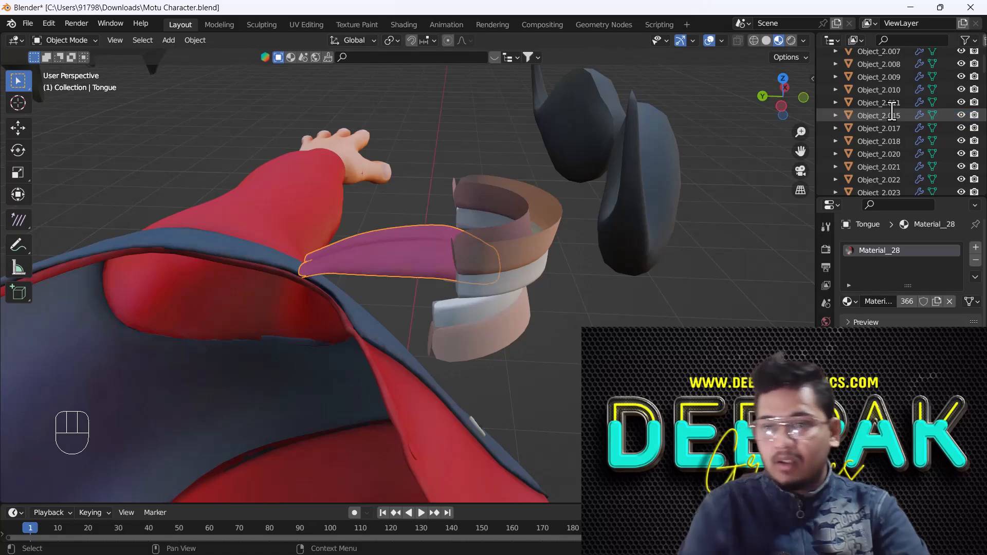
Reveal all hidden parts so the complete character is shown from the front.
scroll(501, 136, down, 4)
middle_drag(520, 227, 452, 232)
scroll(434, 218, down, 5)
scroll(456, 233, up, 3)
scroll(471, 248, down, 2)
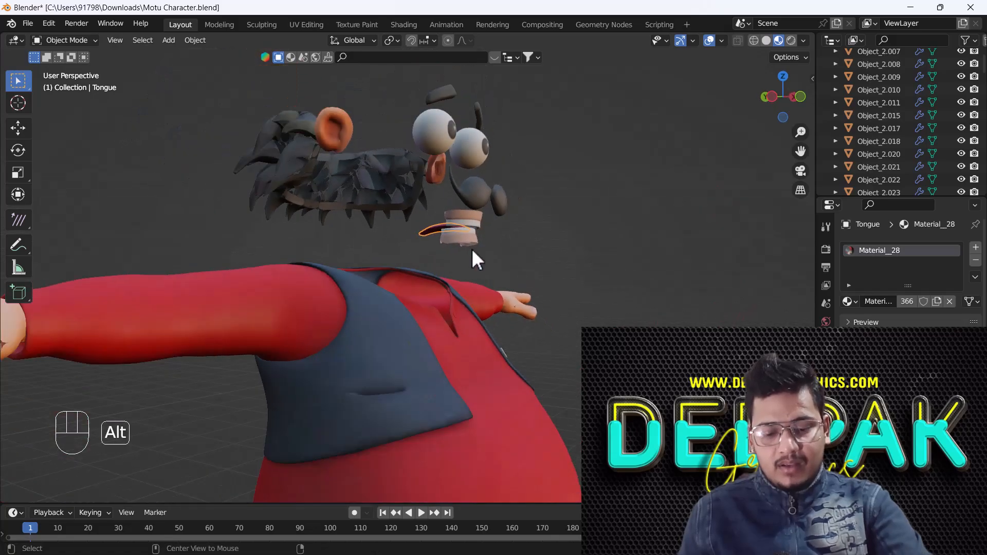
key(alt+h)
scroll(419, 241, down, 3)
middle_drag(527, 226, 457, 214)
scroll(490, 239, up, 2)
middle_drag(457, 214, 419, 260)
shift+middle_drag(507, 331, 507, 303)
middle_drag(458, 344, 464, 309)
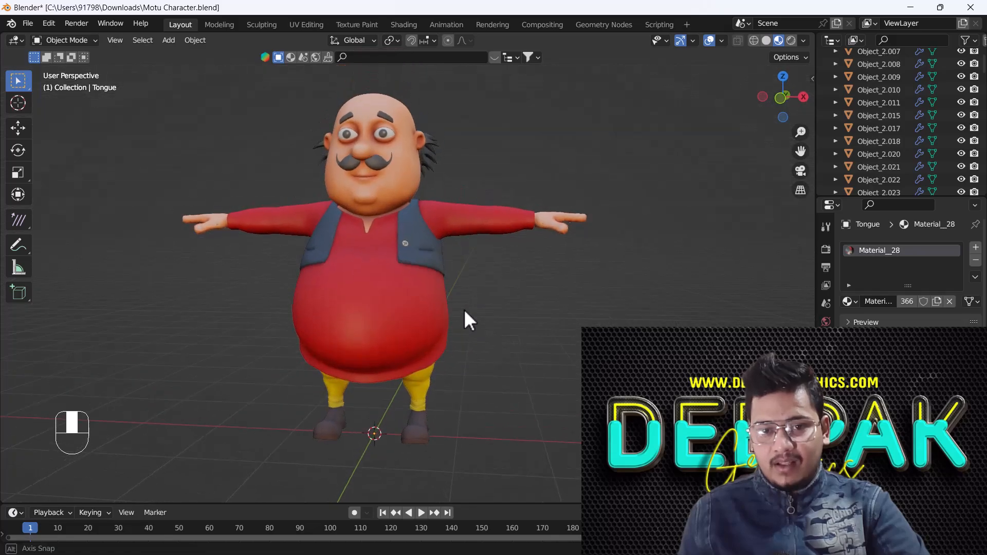
Trial-move the vest to check whether it is a separate part, and cancel the move.
click(434, 262)
key(g)
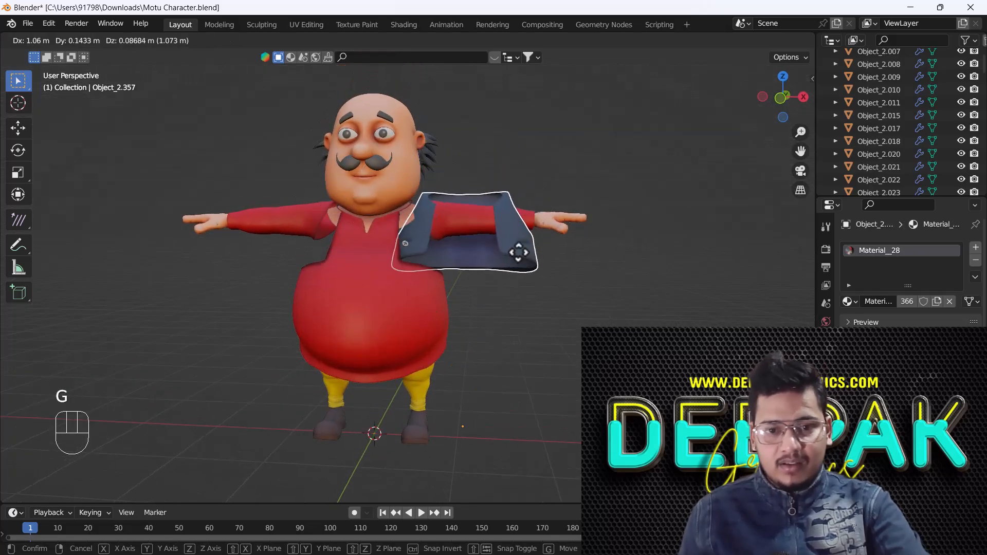
right_click(545, 262)
click(550, 334)
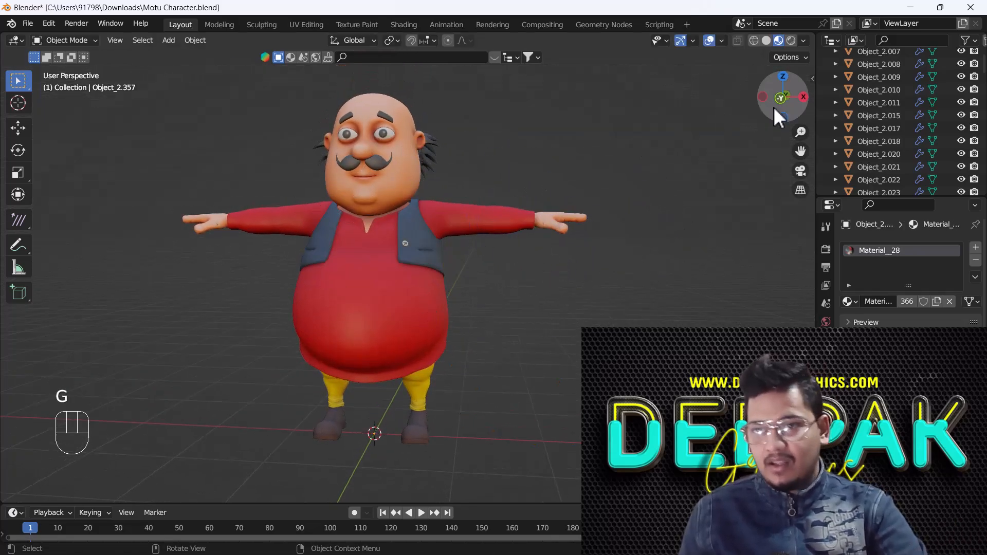
Hide the eye objects Eyes-L and Eyes_R.
scroll(888, 136, up, 6)
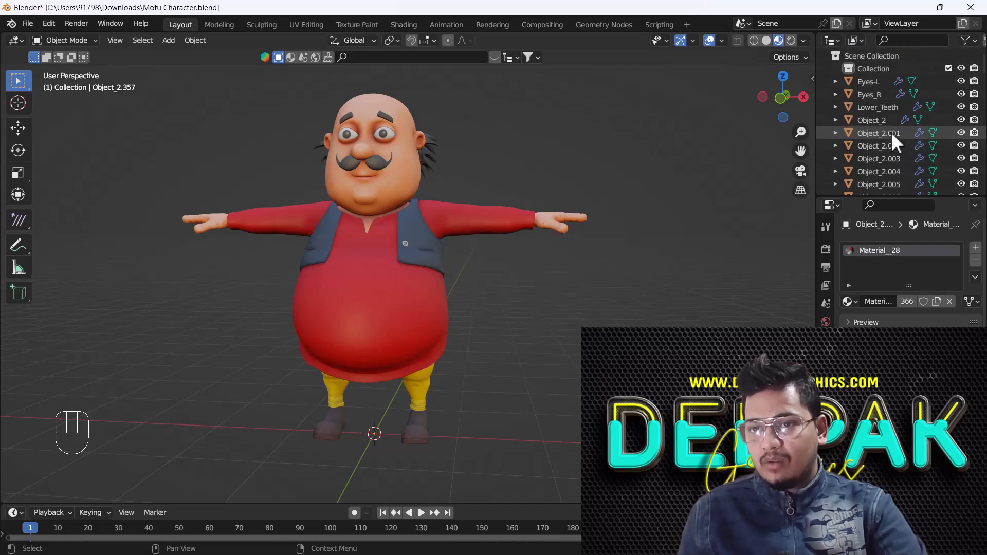
click(866, 84)
shift+click(867, 94)
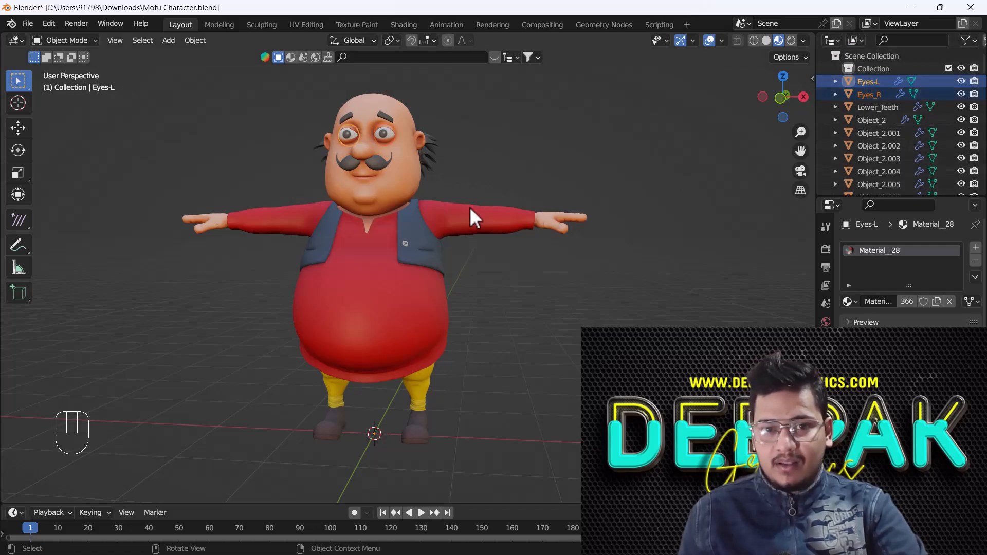
key(h)
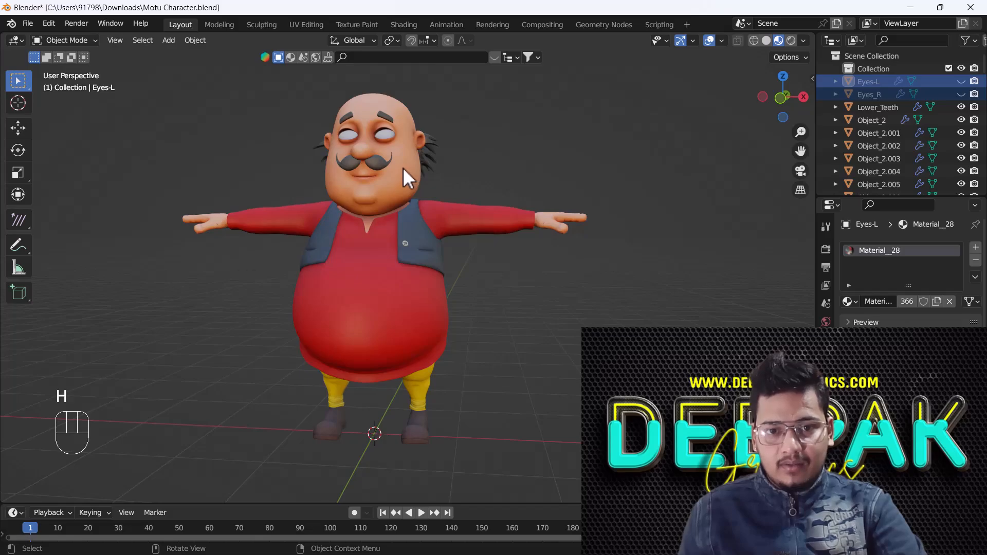
Hide the Lower_Teeth, Upper_teeth and Tongue objects.
scroll(884, 139, down, 5)
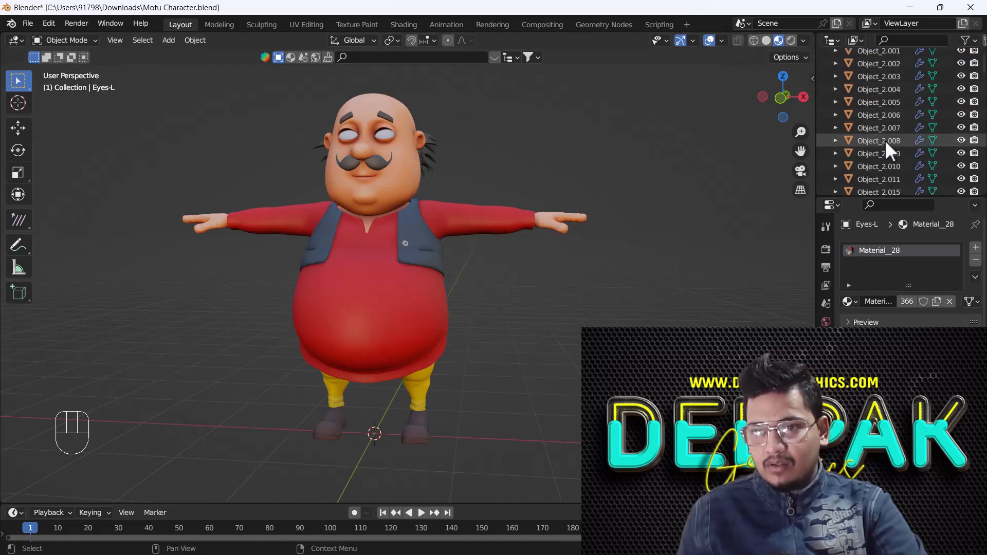
scroll(884, 140, up, 5)
click(879, 108)
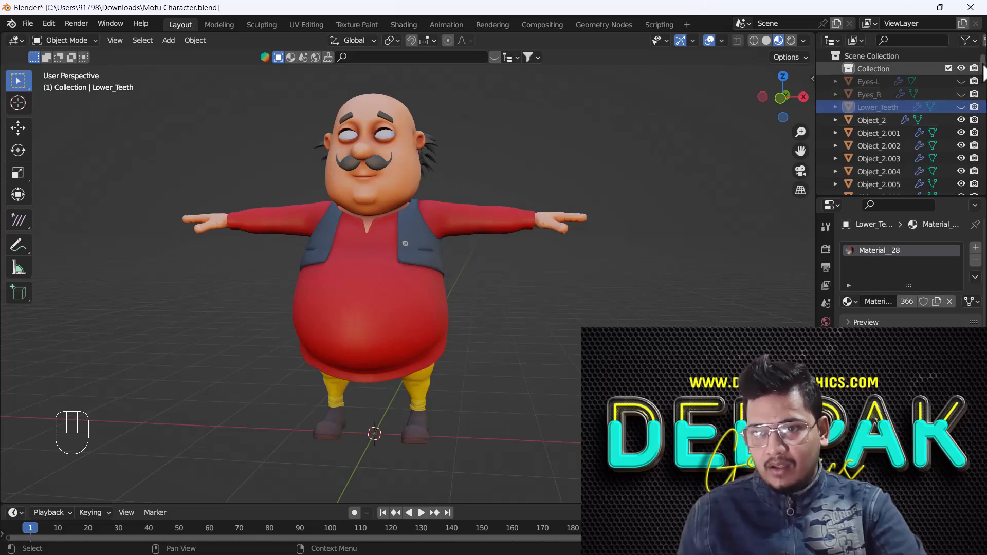
drag(983, 72, 980, 205)
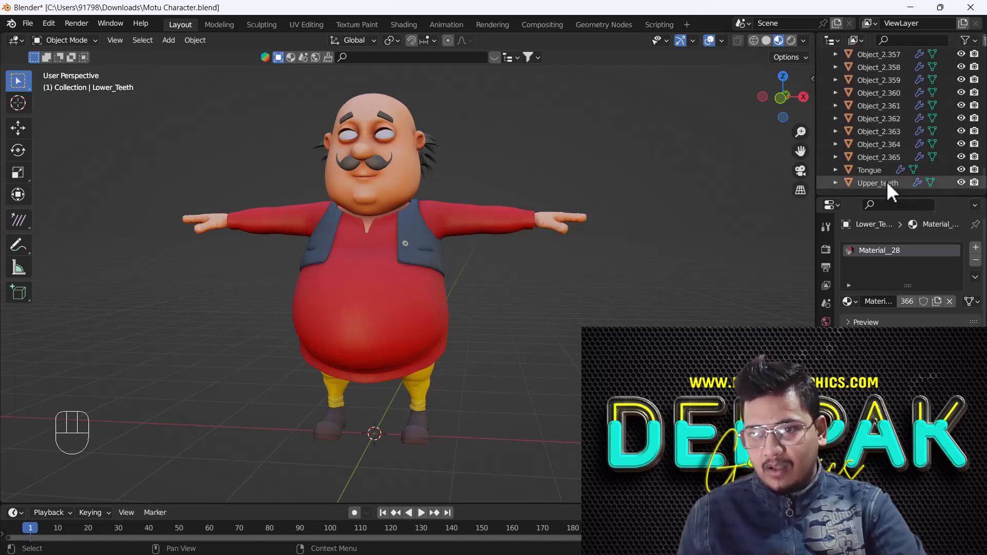
click(888, 184)
click(961, 183)
click(881, 170)
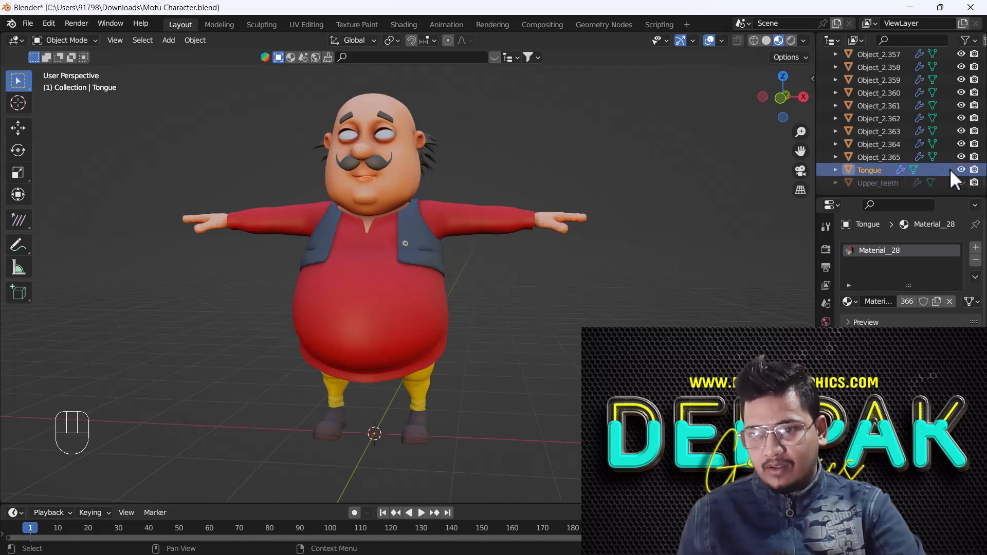
click(961, 170)
Select all the visible body, hair and clothing parts and join them, with the red shirt as the active object.
scroll(195, 221, down, 3)
drag(110, 139, 365, 329)
scroll(230, 239, up, 3)
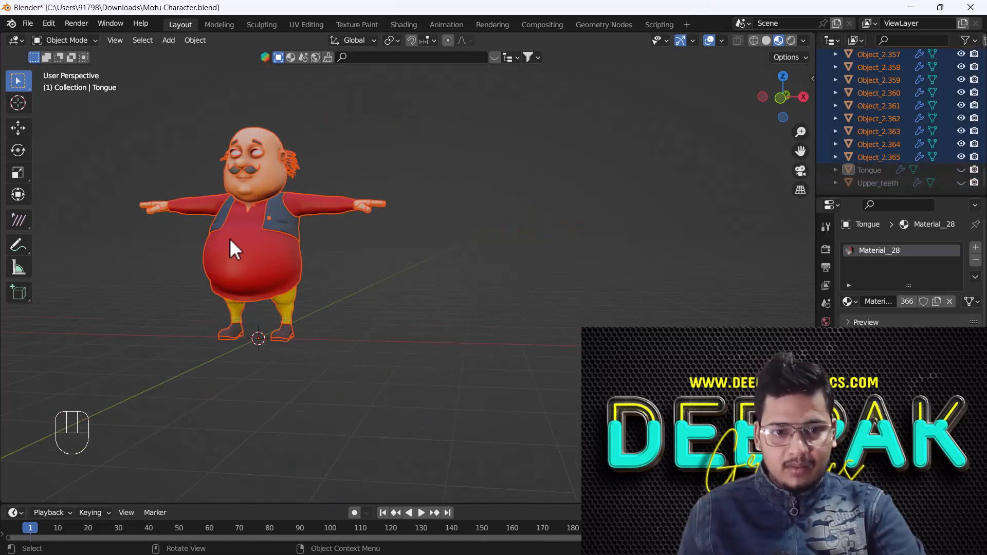
shift+click(258, 267)
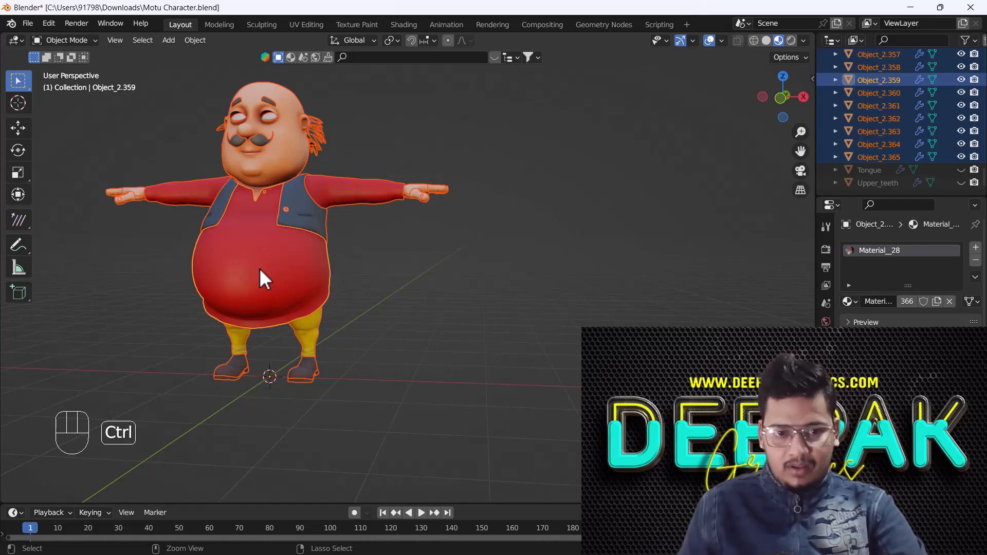
key(ctrl+j)
Trial-move the joined body to check which parts follow it, and cancel the move.
scroll(260, 268, down, 4)
scroll(259, 268, up, 4)
shift+middle_drag(259, 268, 326, 292)
scroll(326, 292, down, 3)
key(g)
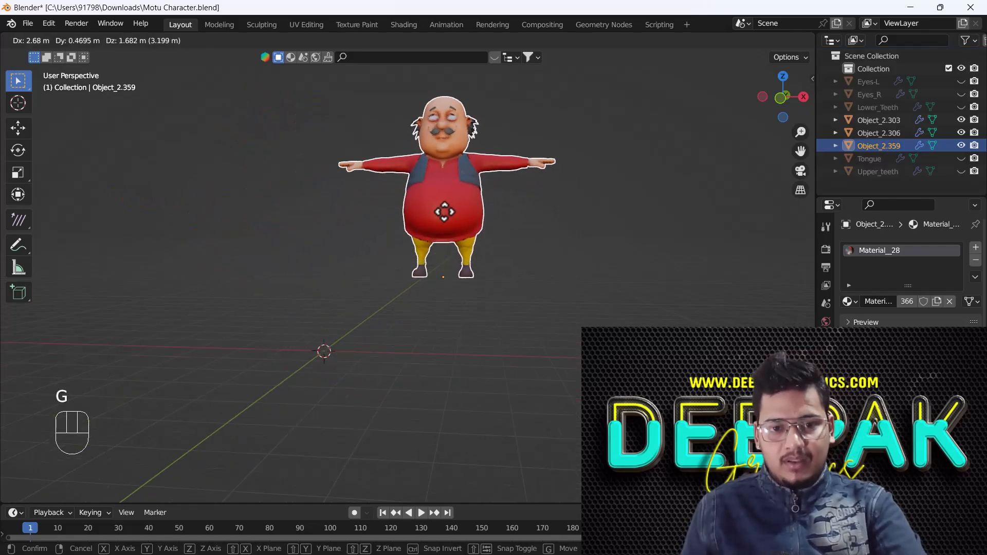
right_click(375, 253)
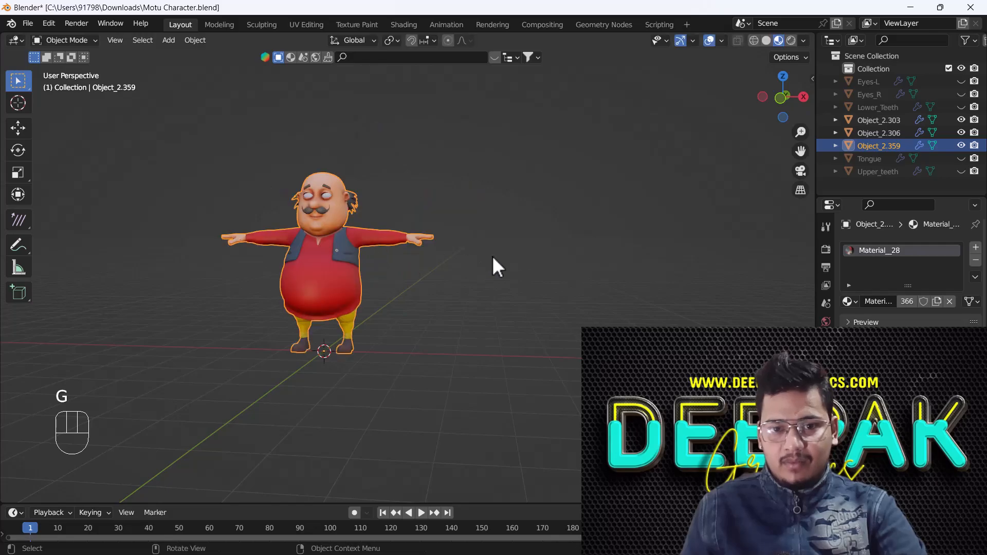
Clear the selection and reveal the hidden eyes, teeth and tongue.
click(442, 227)
scroll(442, 226, up, 2)
key(alt+h)
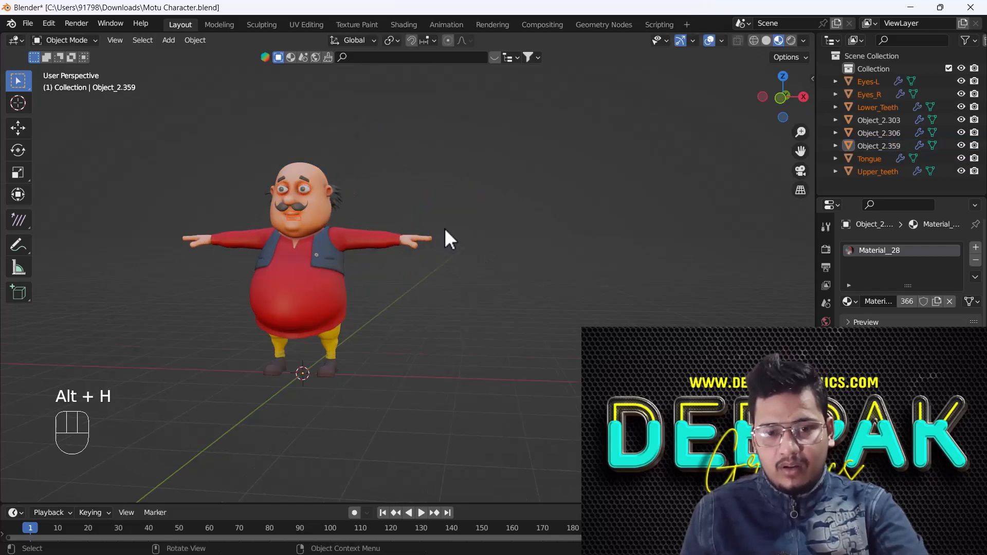
Trial-move Object_2.303, Object_2.306 and Object_2.359 together, cancel the move, and join them with Object_2.303 as the active object.
click(899, 122)
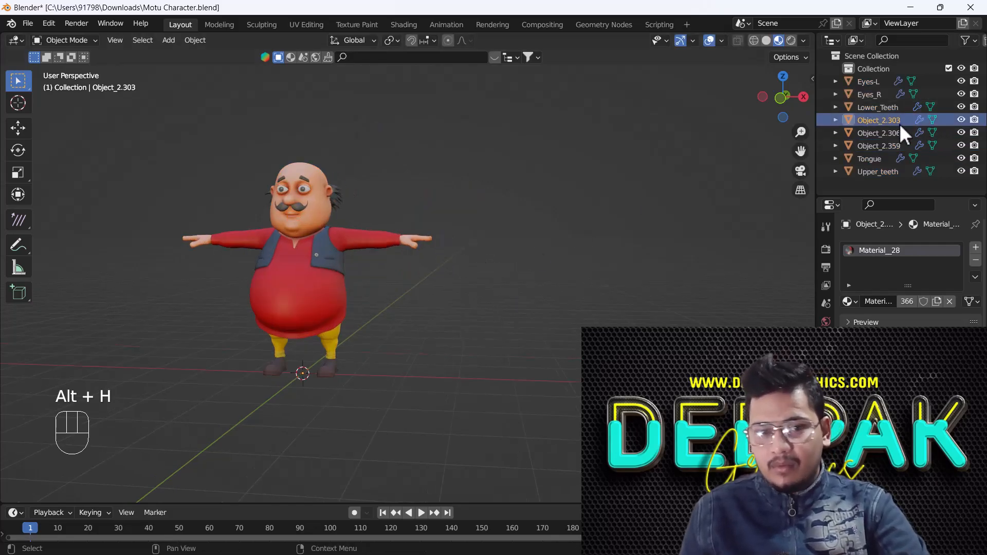
shift+click(883, 145)
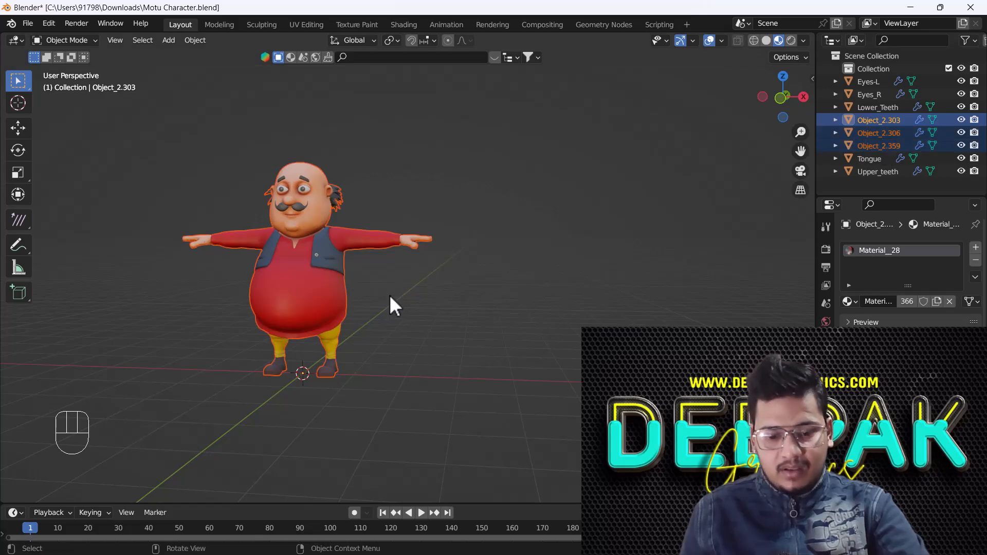
key(g)
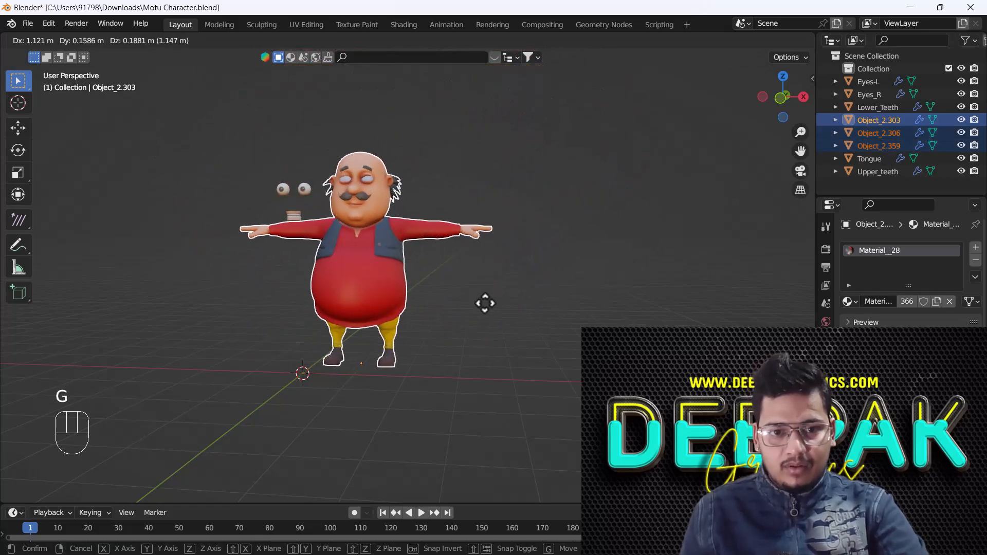
right_click(421, 300)
key(ctrl)
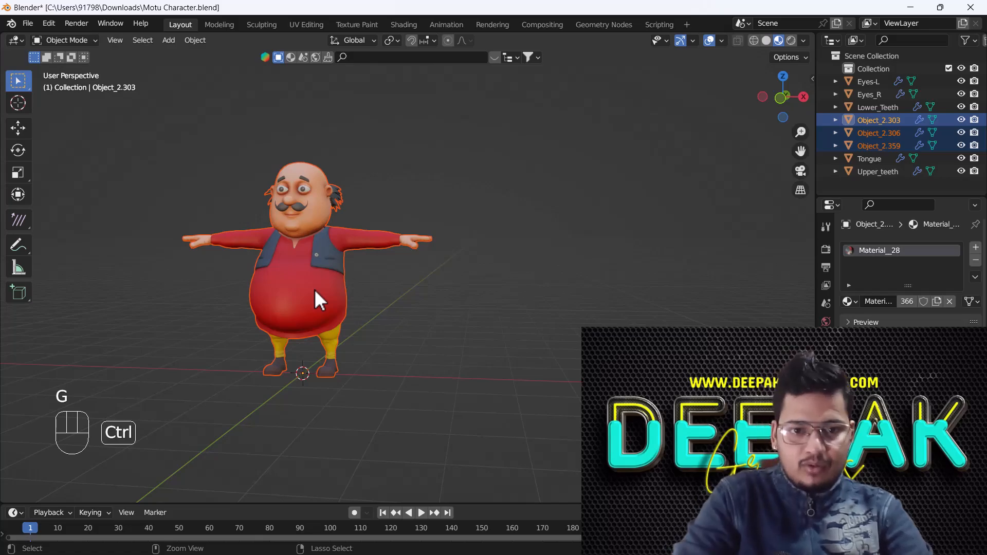
key(ctrl+j)
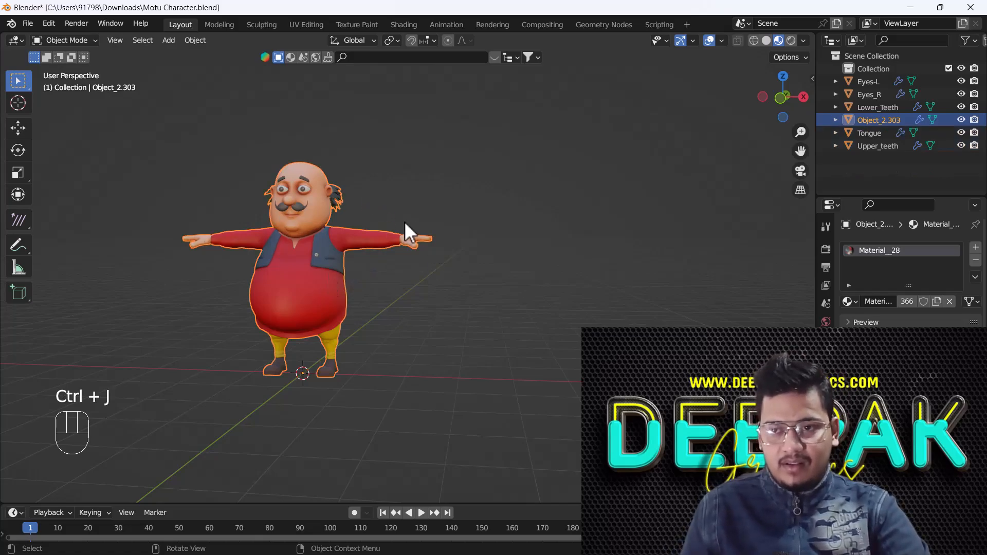
Rename the joined body object as Main Body.
double_click(893, 119)
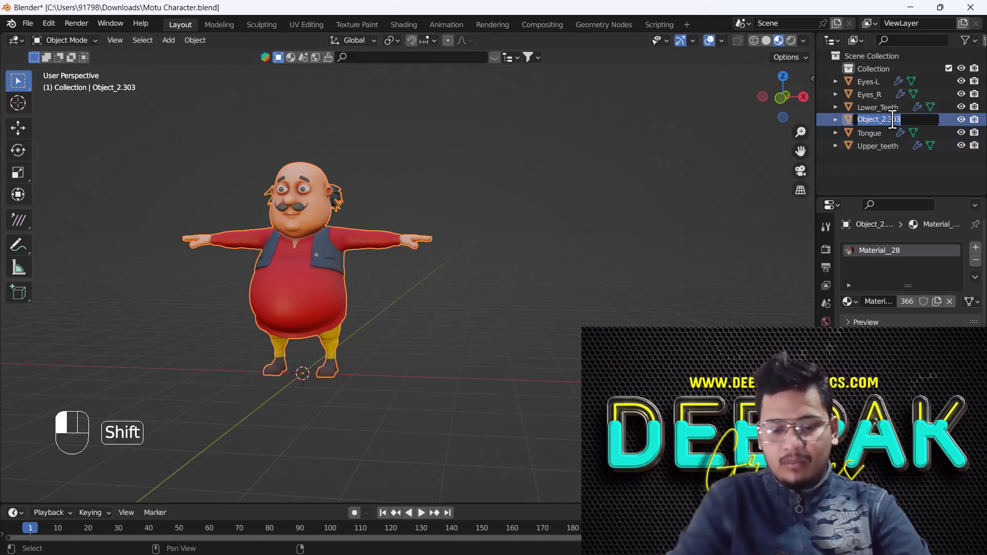
text(Main)
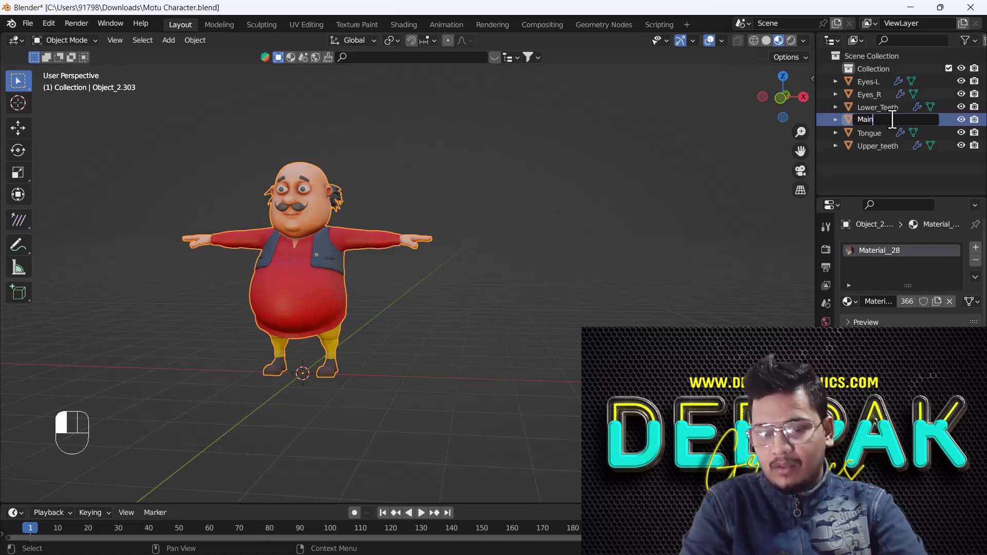
text( Body)
key(Return)
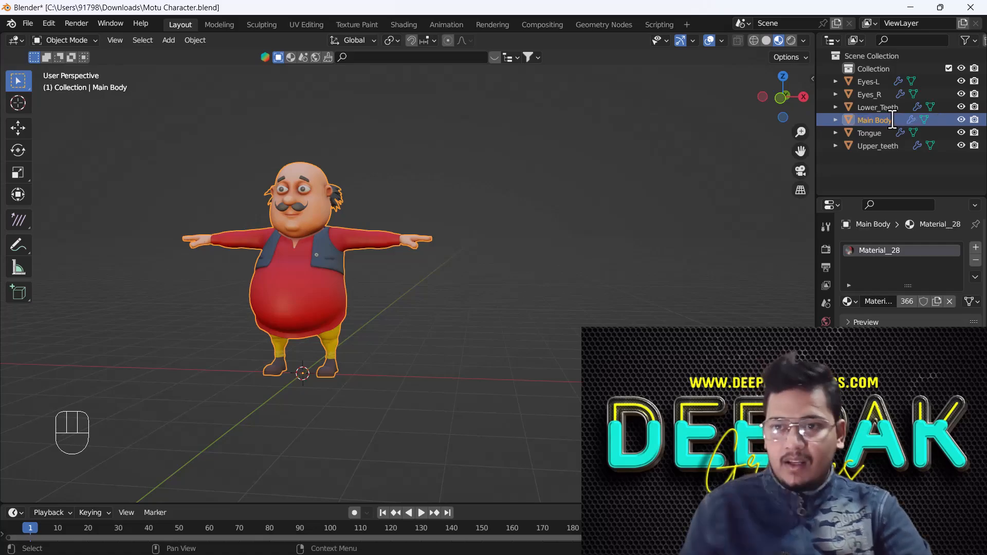
Examine the whole character from the front in orthographic view with nothing selected.
click(514, 219)
scroll(373, 224, up, 2)
key(grave)
click(176, 206)
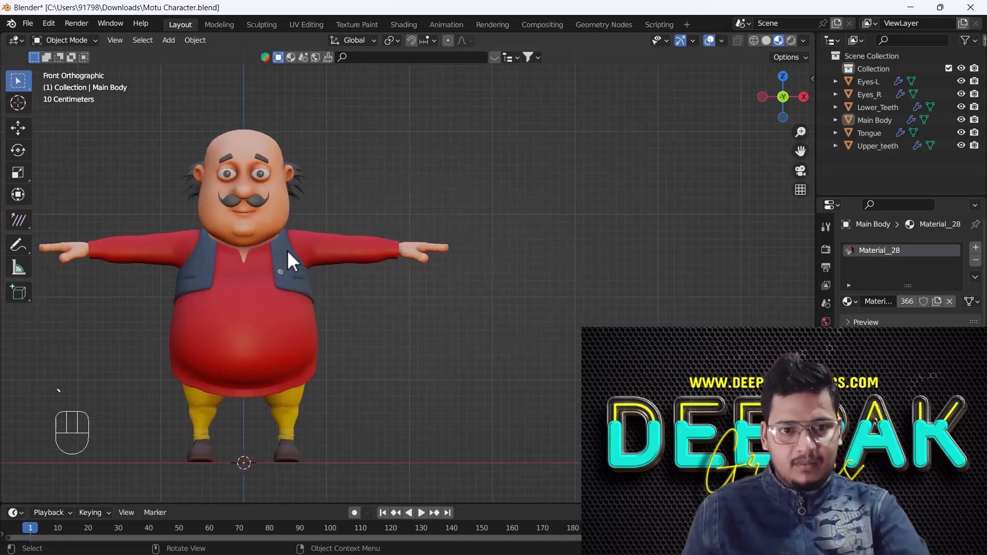
scroll(287, 250, up, 2)
shift+middle_drag(287, 250, 428, 237)
scroll(427, 237, down, 3)
shift+middle_drag(422, 315, 361, 221)
key(grave)
click(238, 151)
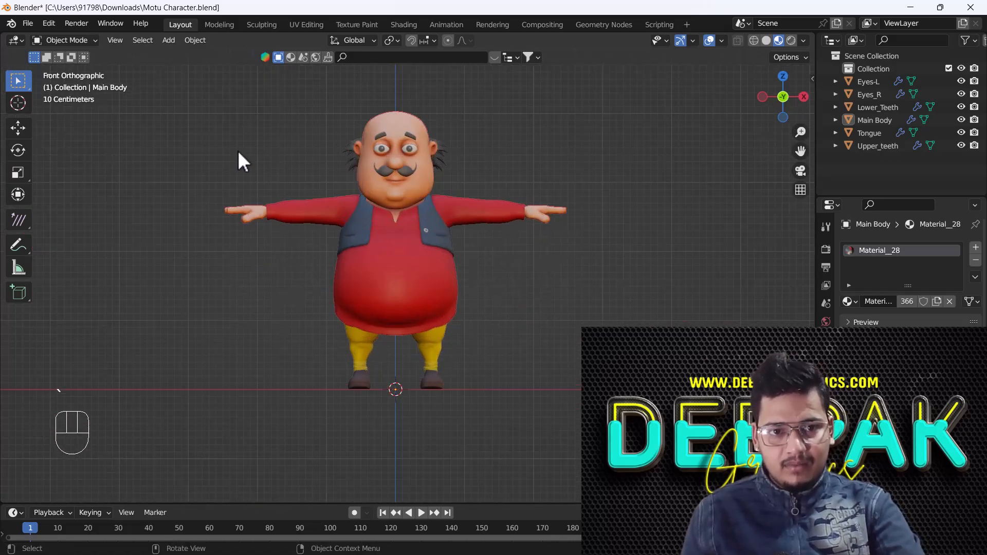
Trial-move Eyes_R, Eyes-L and Main Body one at a time to check that each is separate, cancelling every move.
scroll(396, 171, up, 1)
click(404, 176)
scroll(387, 134, up, 3)
scroll(386, 131, up, 1)
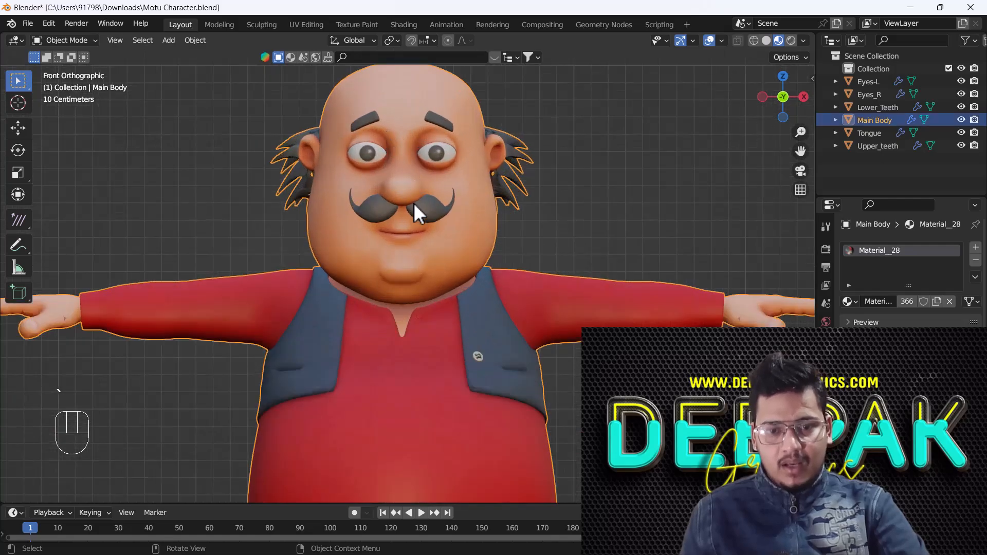
click(430, 156)
key(g)
right_click(387, 165)
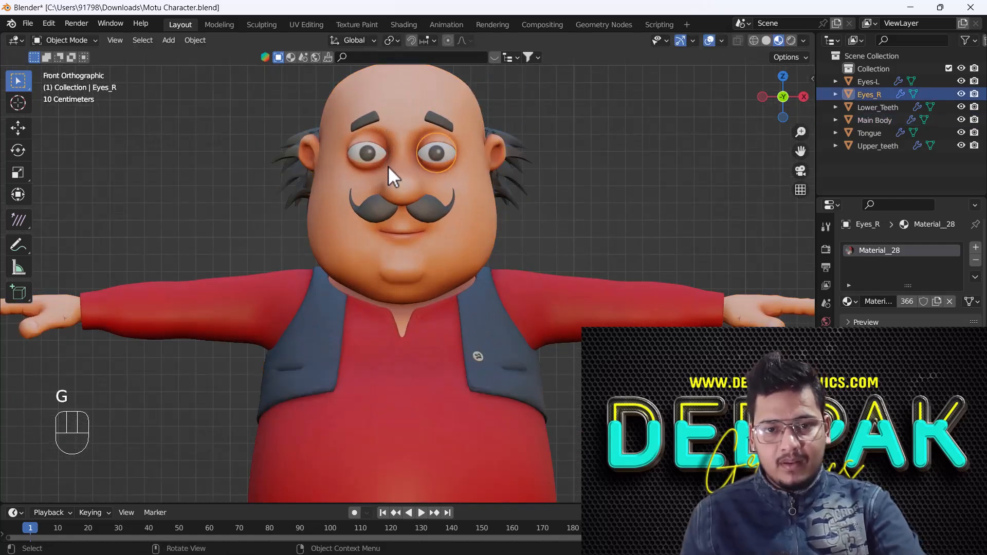
click(367, 154)
key(g)
right_click(350, 212)
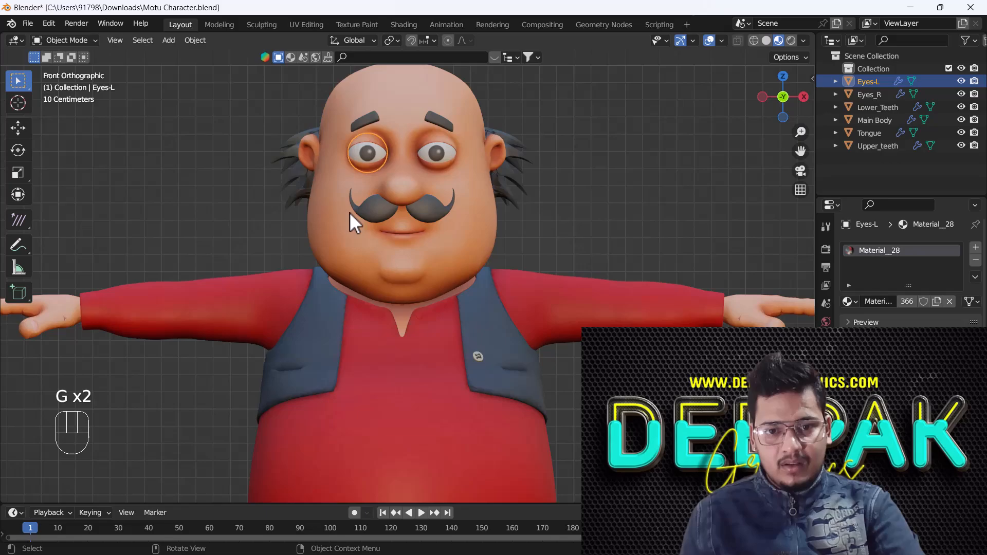
click(400, 229)
key(g)
right_click(382, 202)
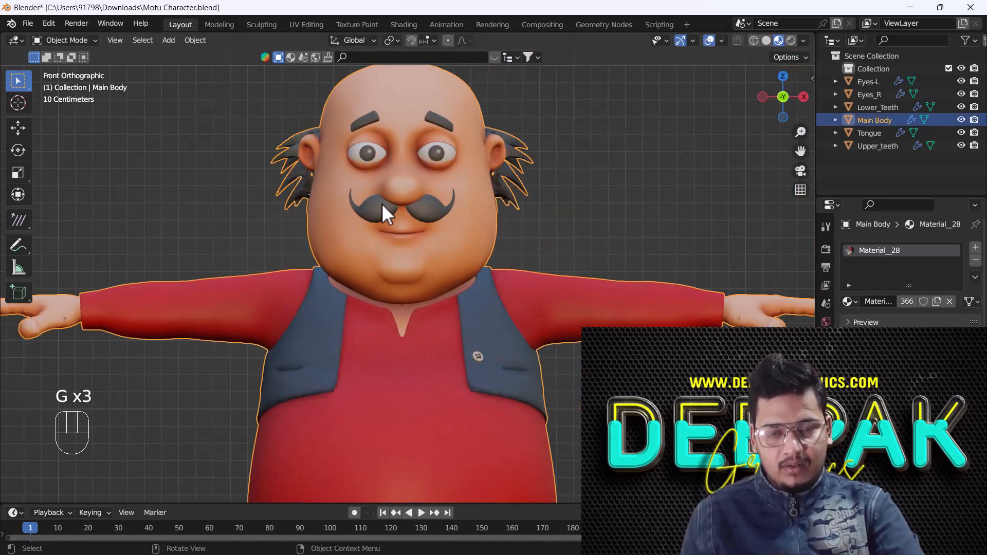
Select the entire character in the front view, including the eyes, teeth, tongue and Main Body.
scroll(355, 248, down, 4)
shift+middle_drag(388, 307, 397, 240)
scroll(395, 270, down, 2)
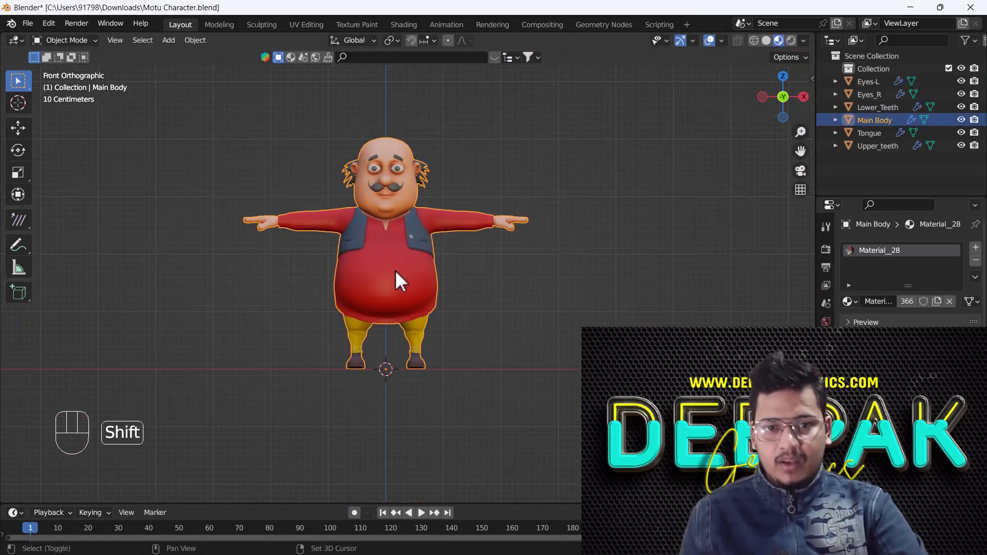
scroll(398, 273, down, 2)
drag(203, 122, 580, 406)
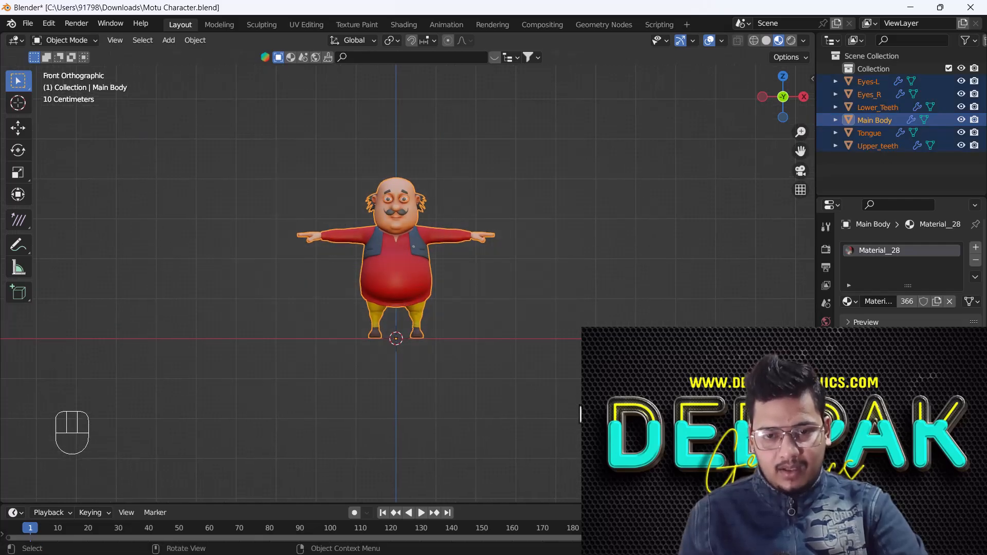
Search the add-ons for "Auto" to check that Auto-Rig Pro is enabled, and close the preferences.
click(52, 22)
click(85, 205)
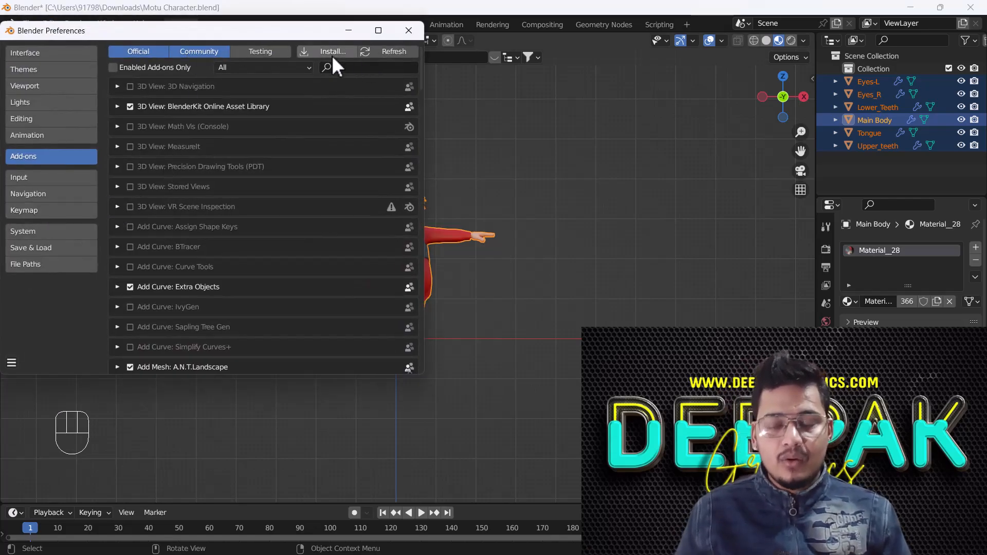
click(343, 66)
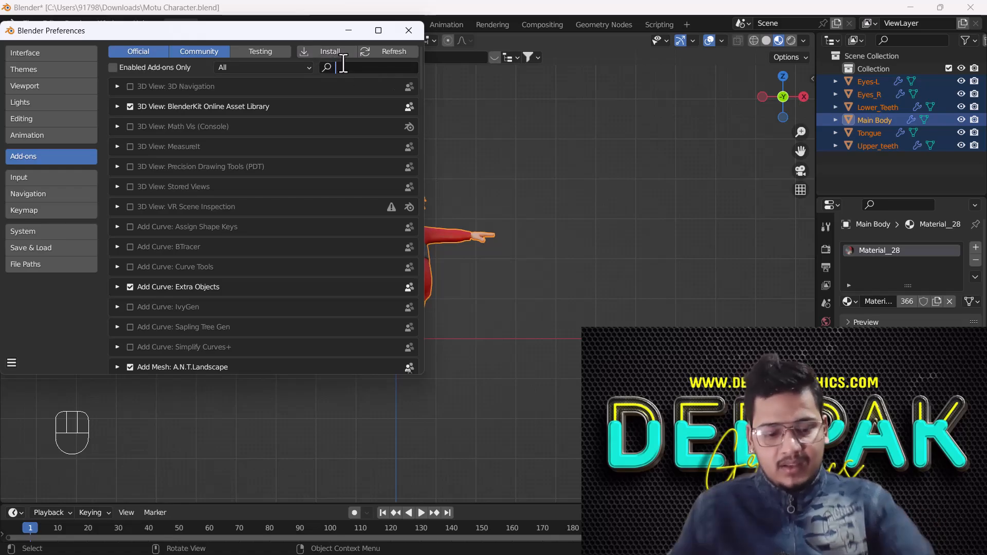
text(Auto)
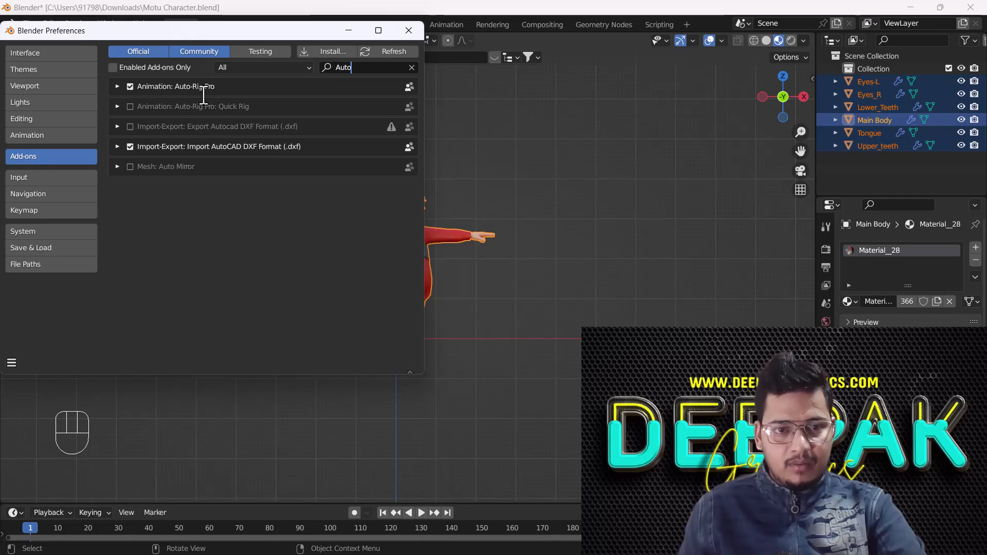
click(410, 67)
click(409, 27)
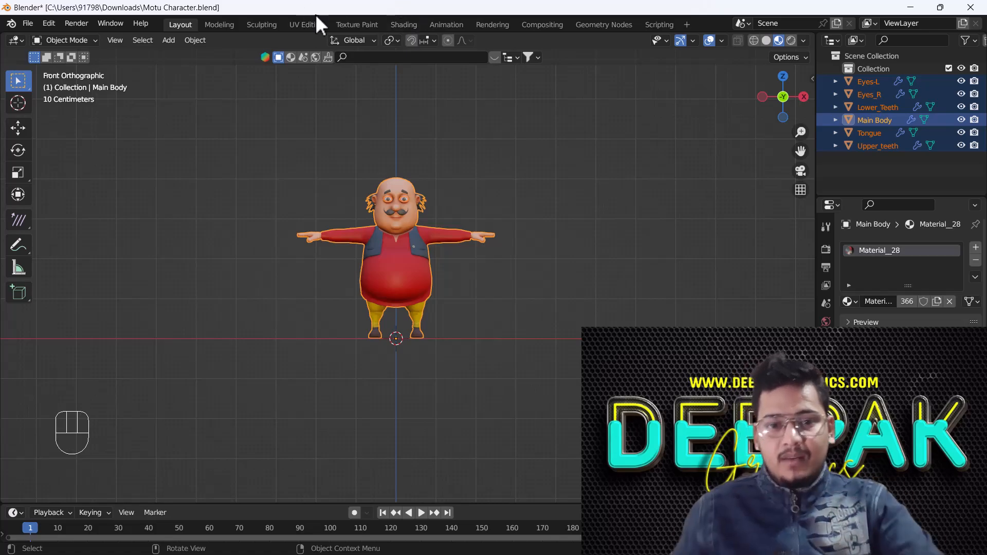
Select all character parts and load them into Auto-Rig Pro: Smart with the Full Body option.
scroll(421, 251, up, 3)
drag(126, 82, 541, 433)
key(n)
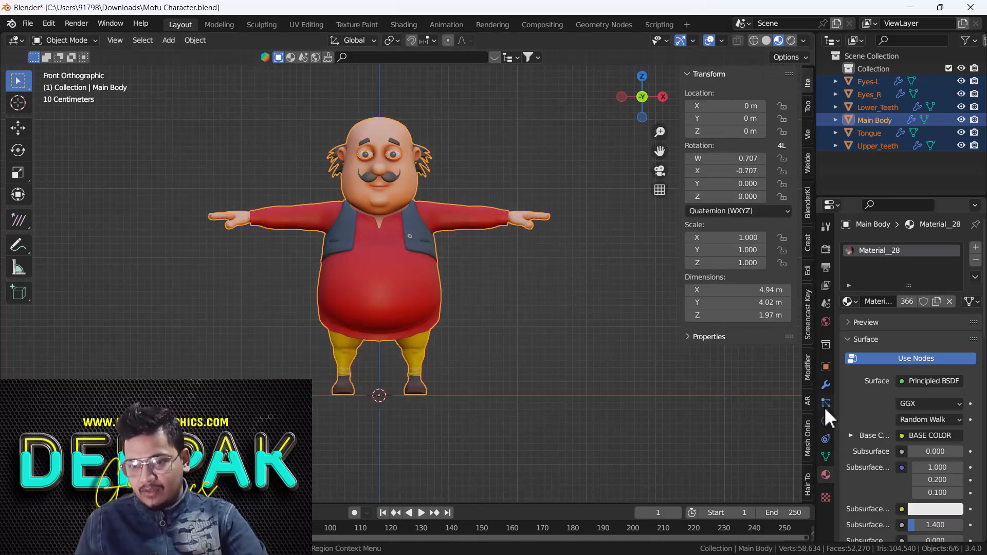
click(810, 403)
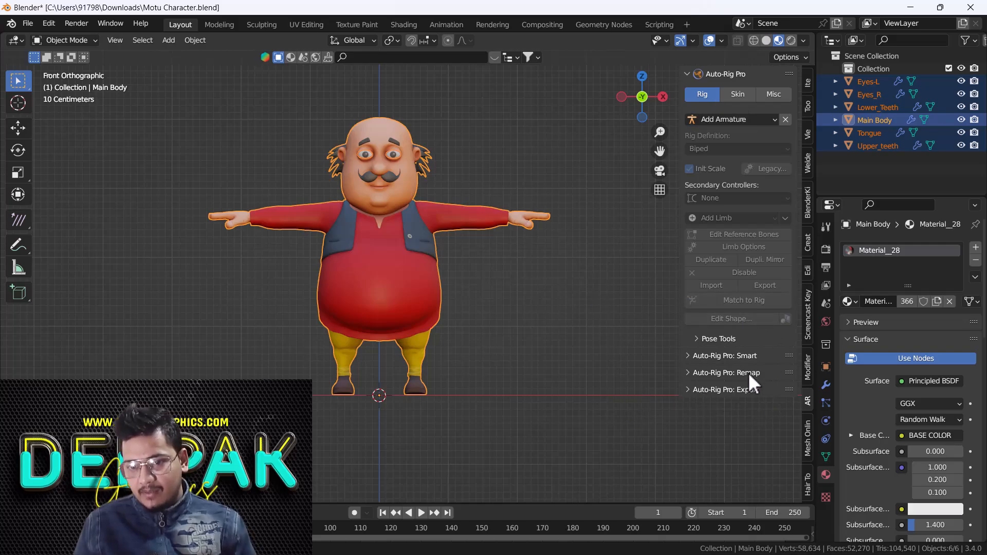
click(691, 357)
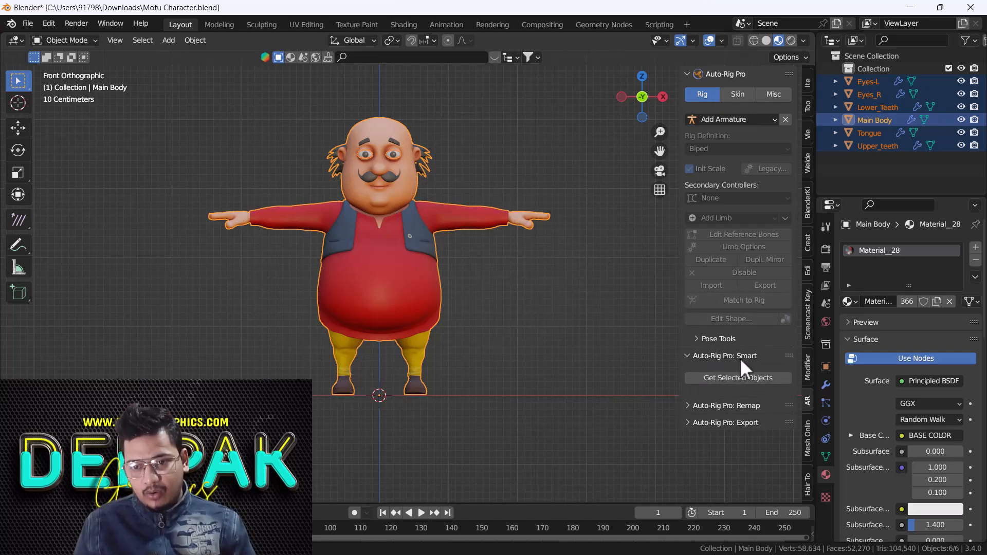
click(740, 378)
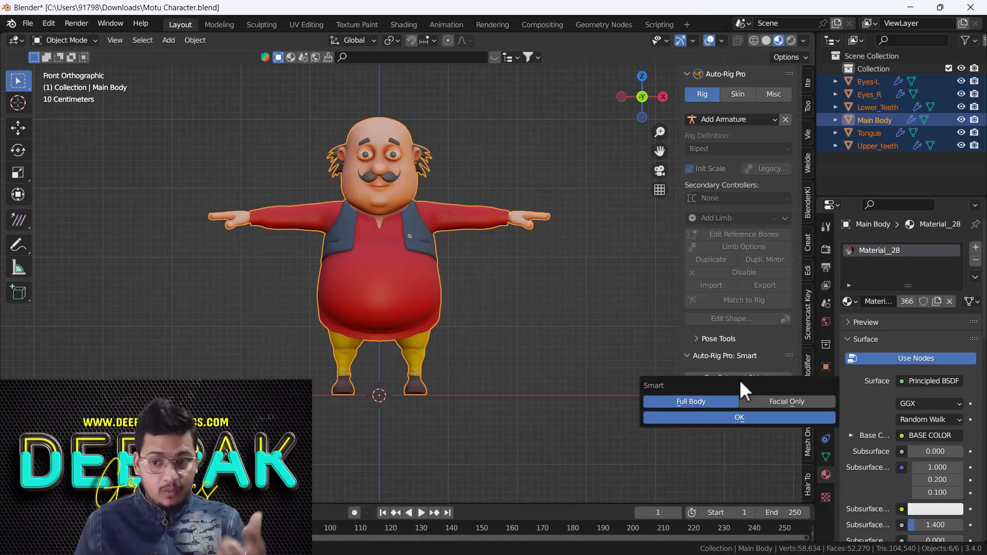
click(745, 419)
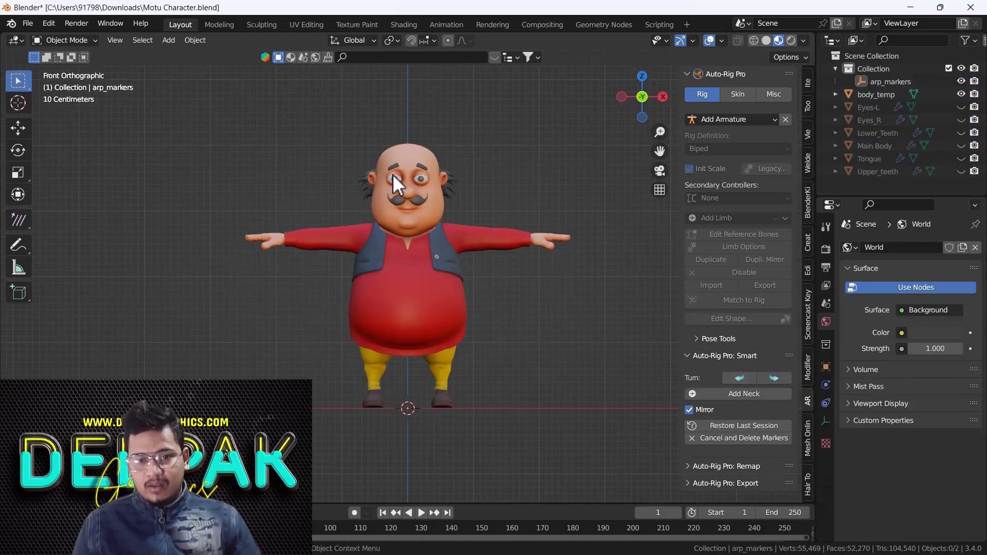
Add the Smart neck marker on the character's centreline at the base of the neck, just above the shirt collar's opening.
scroll(414, 226, up, 3)
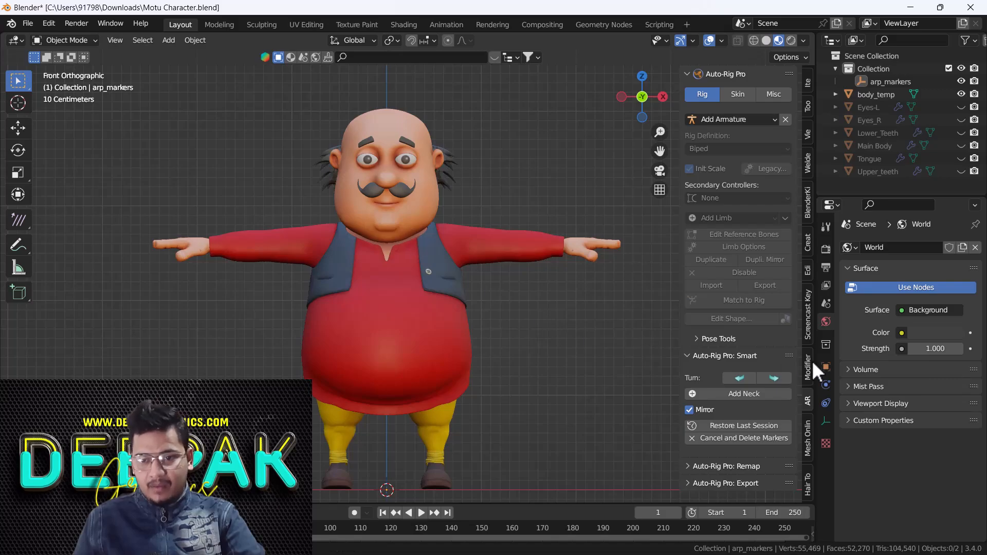
scroll(398, 243, up, 5)
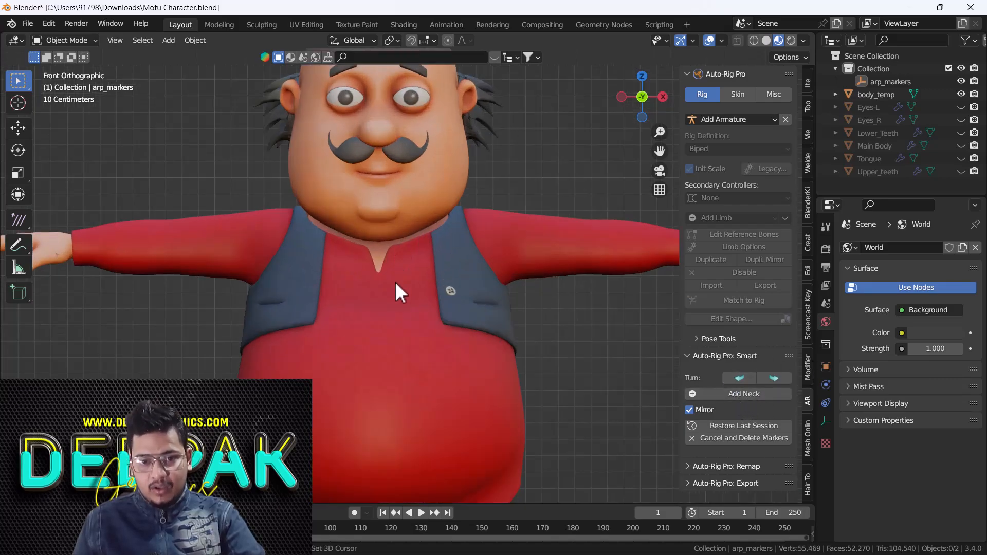
click(737, 395)
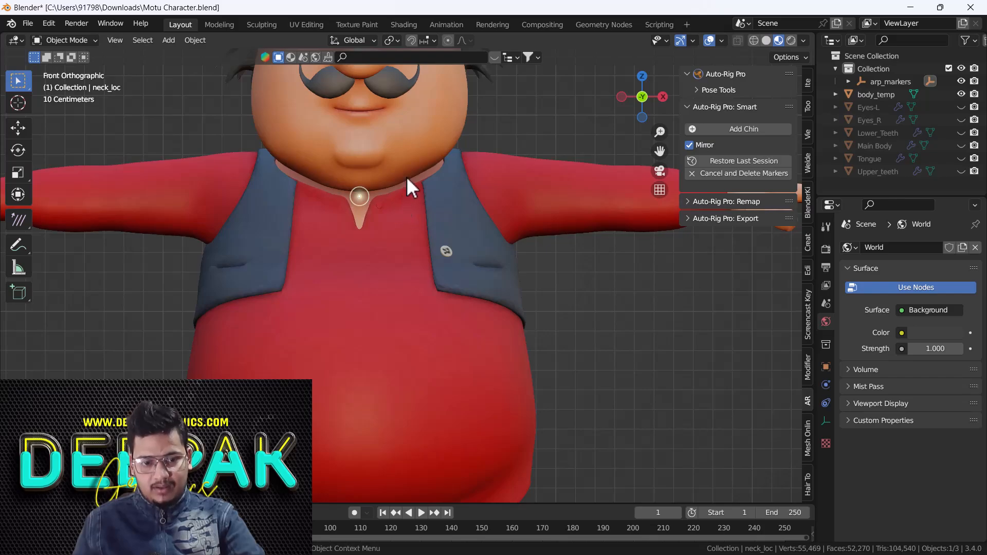
scroll(388, 183, down, 4)
scroll(378, 186, down, 1)
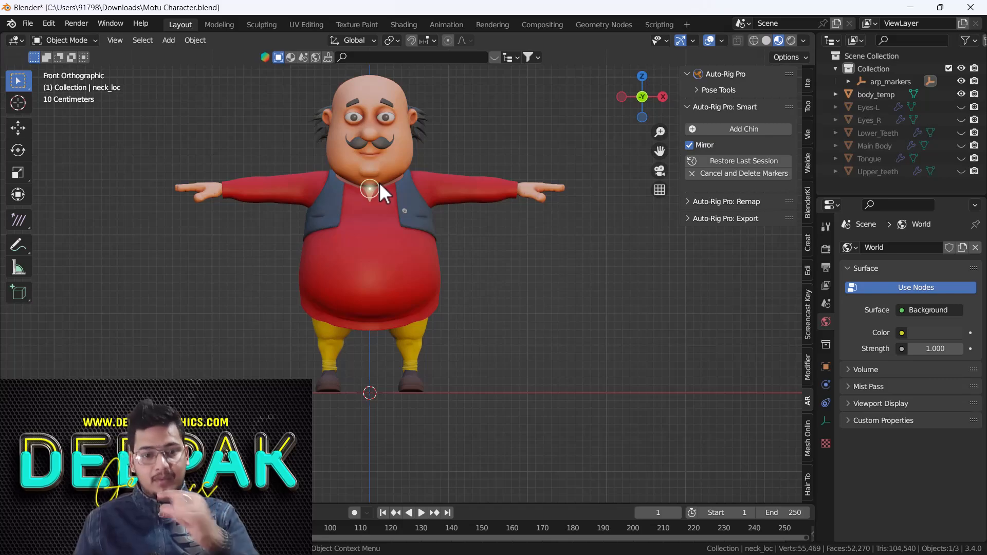
Raise the neck marker about 0.19 m along Z to the vest's upper edge, working from the back view.
key(grave)
click(466, 134)
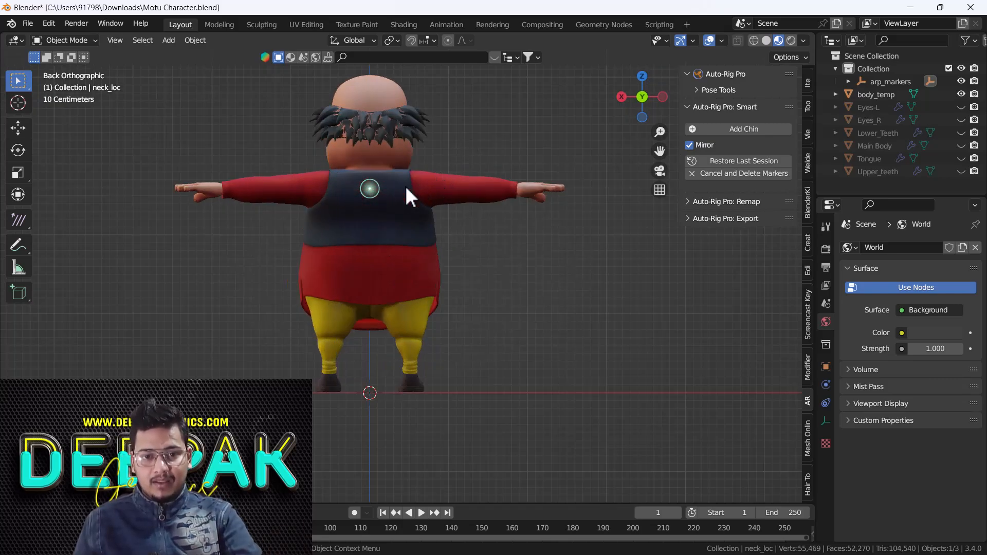
scroll(406, 196, up, 2)
key(g)
key(z)
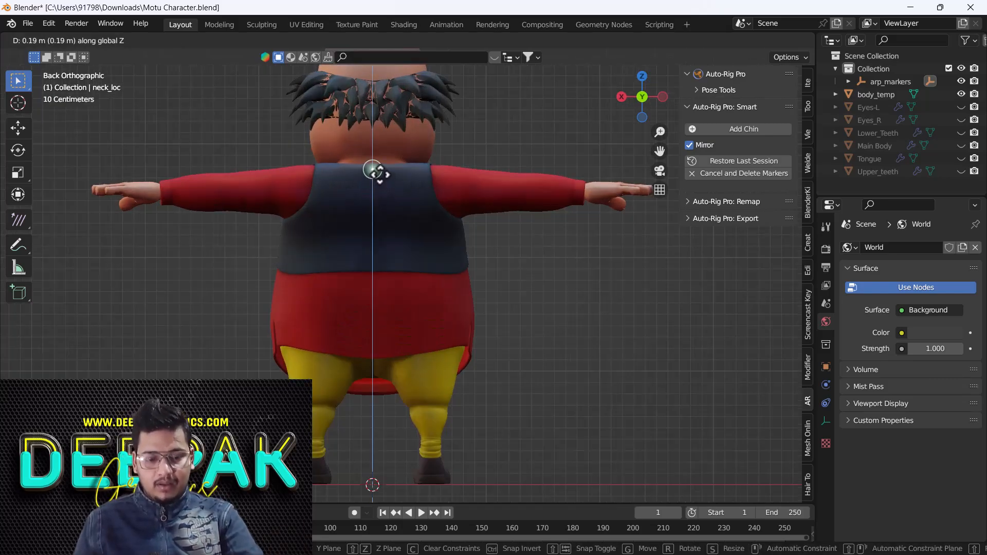
click(380, 174)
Check the neck marker's position from the right, back and front views.
mouse_move(379, 174)
middle_down()
mouse_move(412, 187)
mouse_move(638, 191)
mouse_move(416, 198)
mouse_move(387, 174)
middle_up()
scroll(389, 178, up, 3)
key(grave)
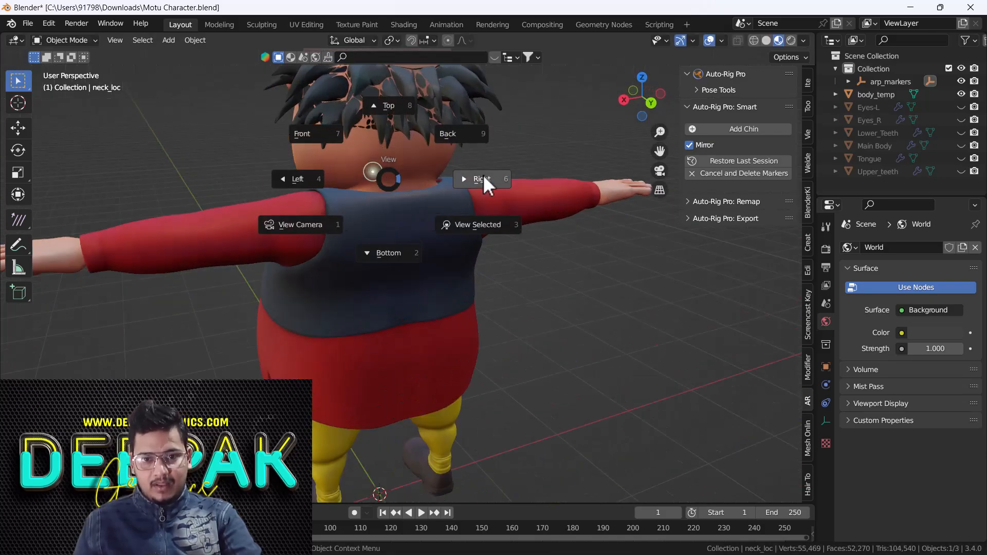
click(483, 178)
key(grave)
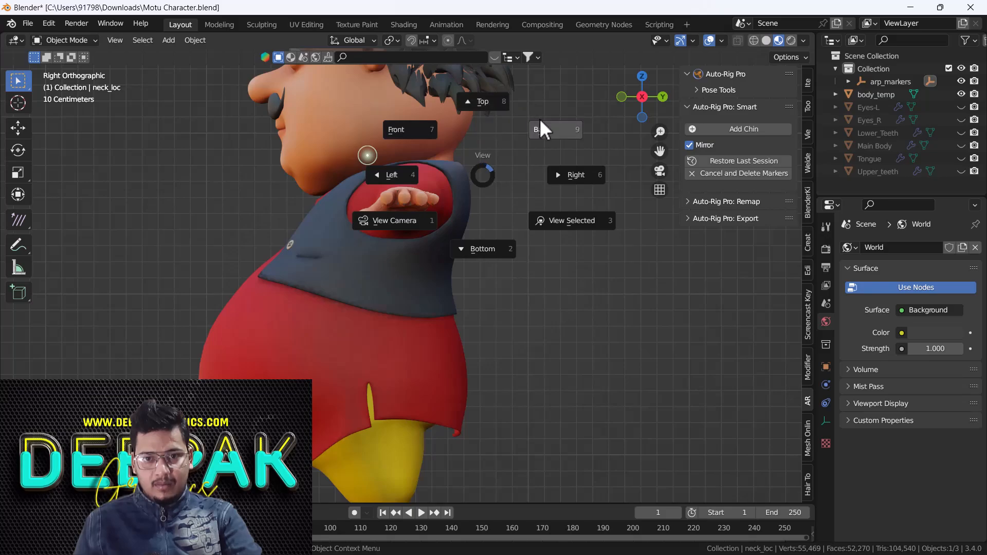
click(558, 131)
key(grave)
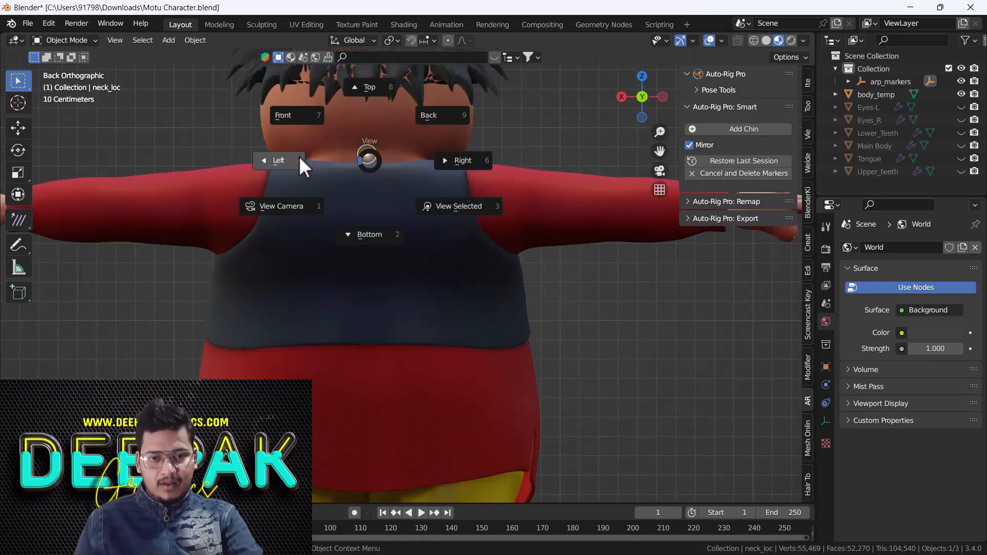
click(292, 118)
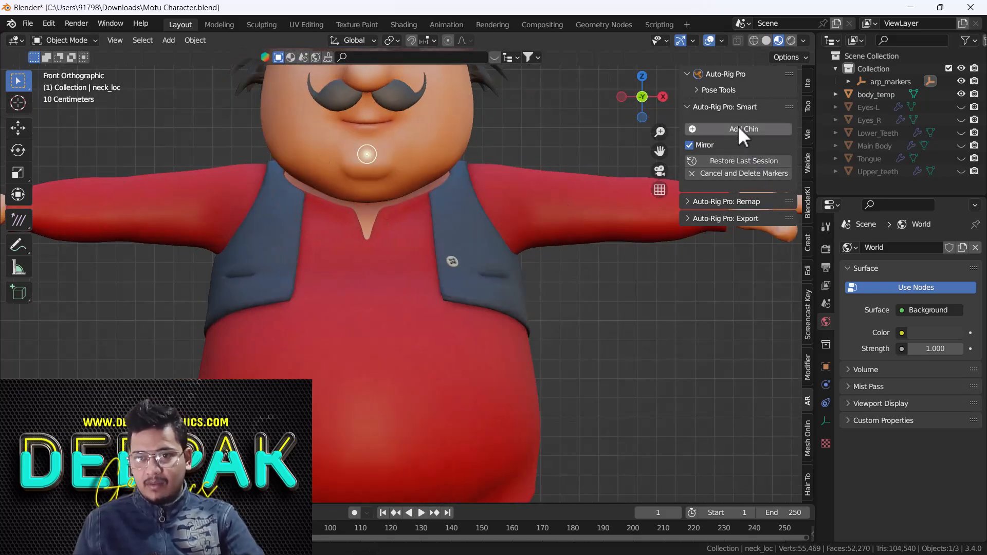
Add the Smart chin marker and move it about 0.4 m forward to the underside of the chin, working from the right view.
click(738, 128)
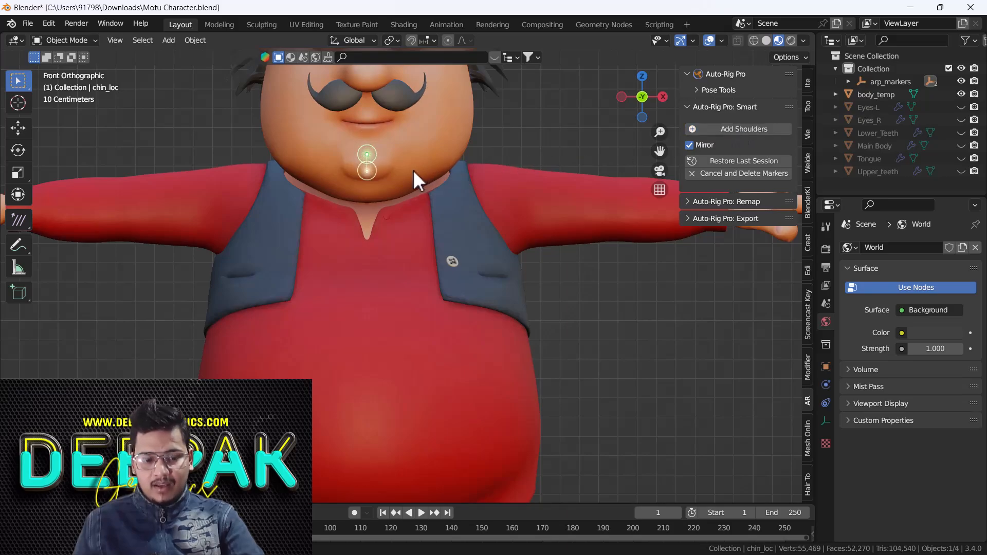
key(grave)
click(519, 168)
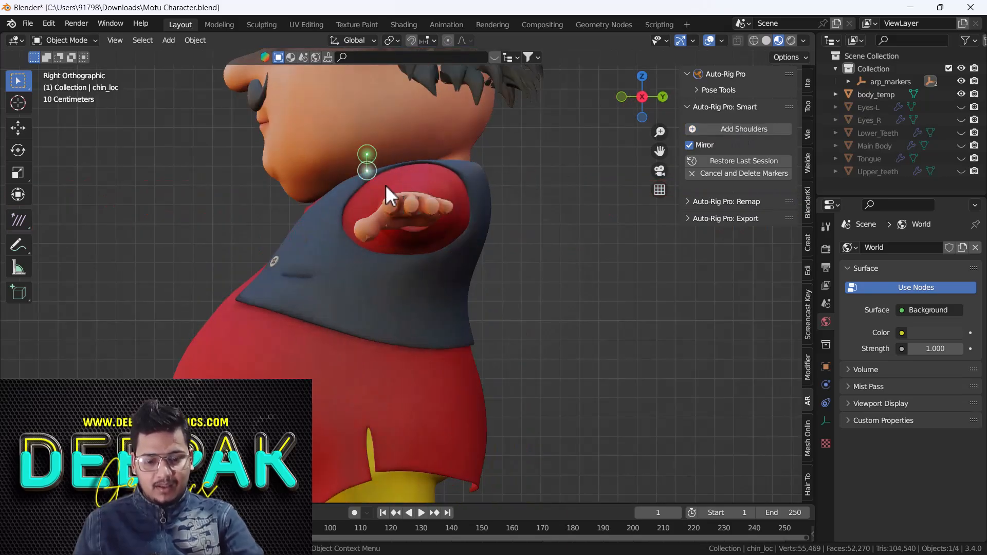
key(g)
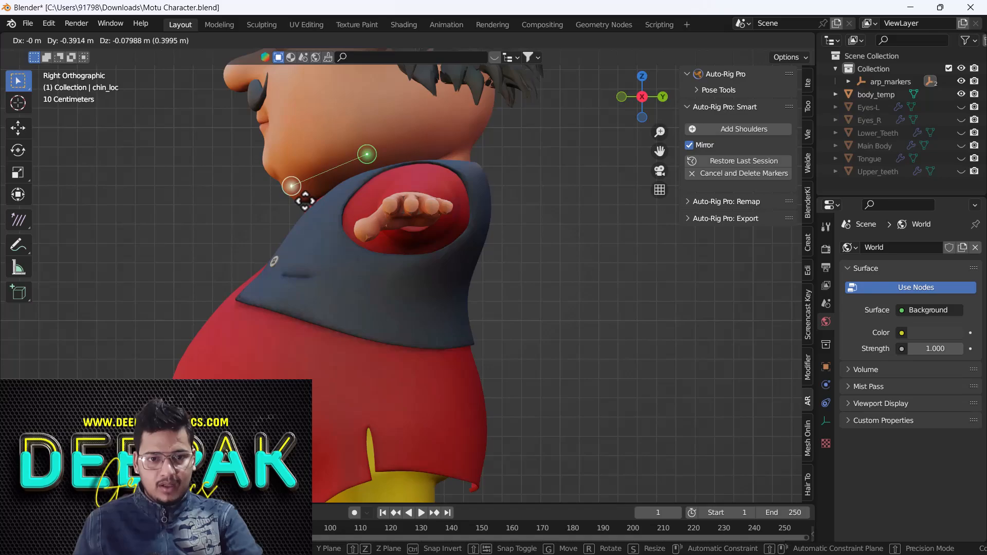
click(303, 201)
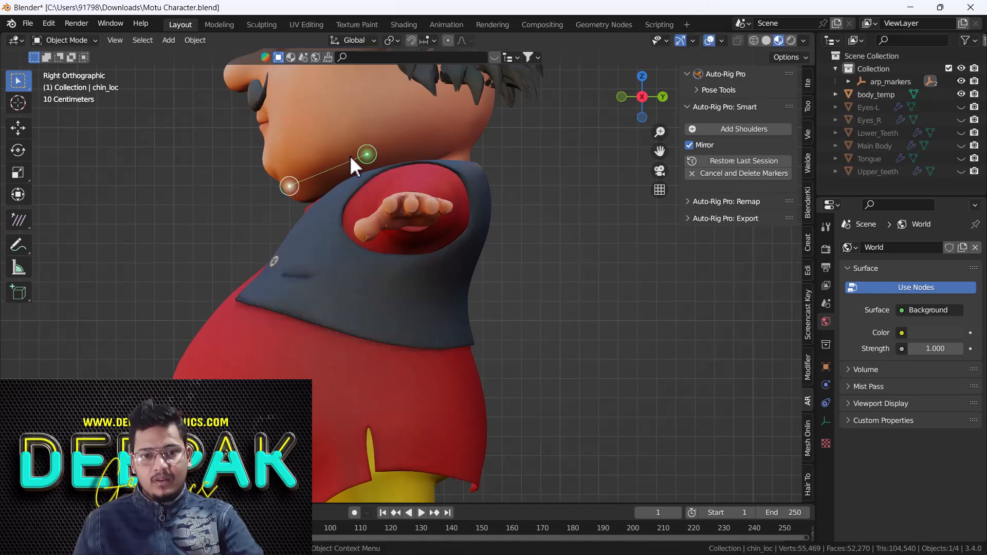
Move the neck marker about 0.45 m back along Y to the nape, just above the vest's rear edge.
click(368, 154)
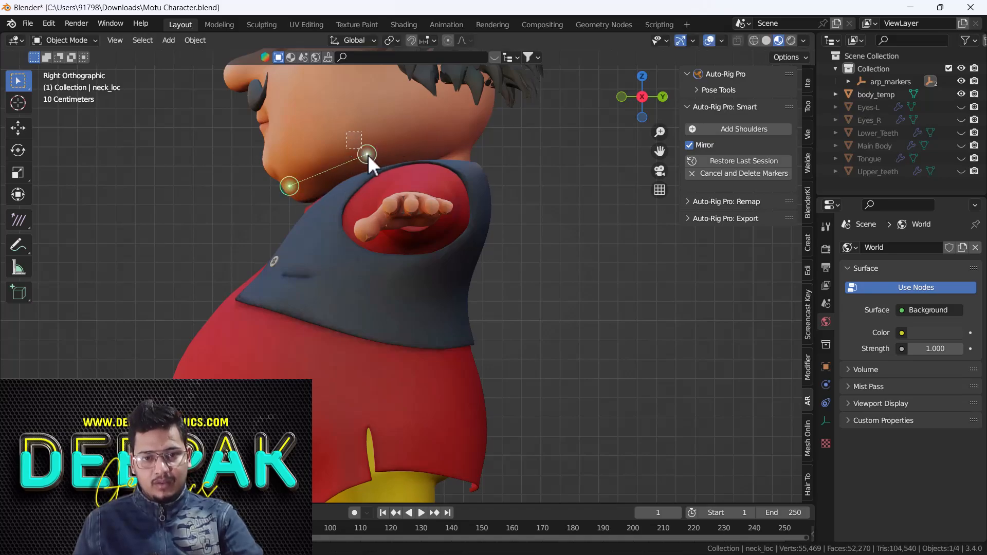
key(g)
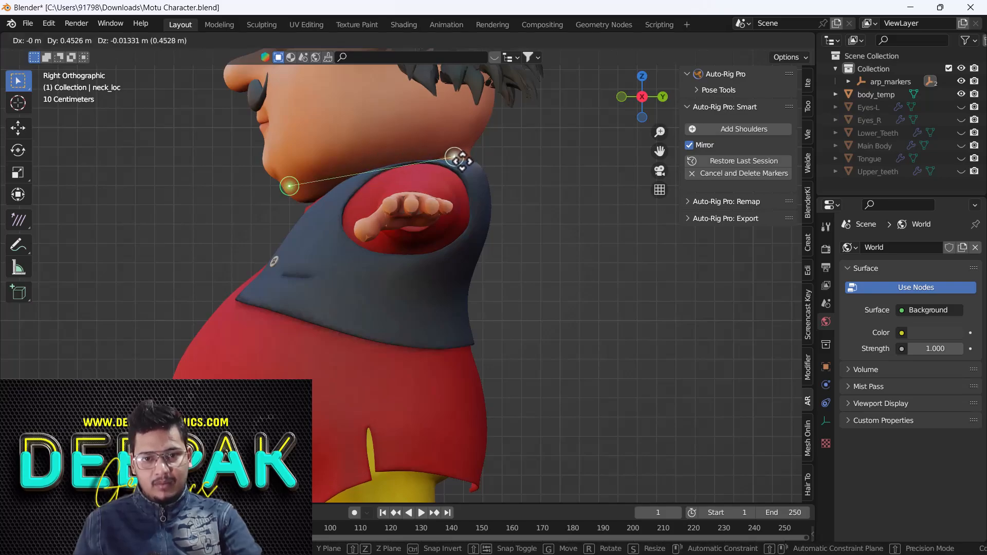
click(461, 161)
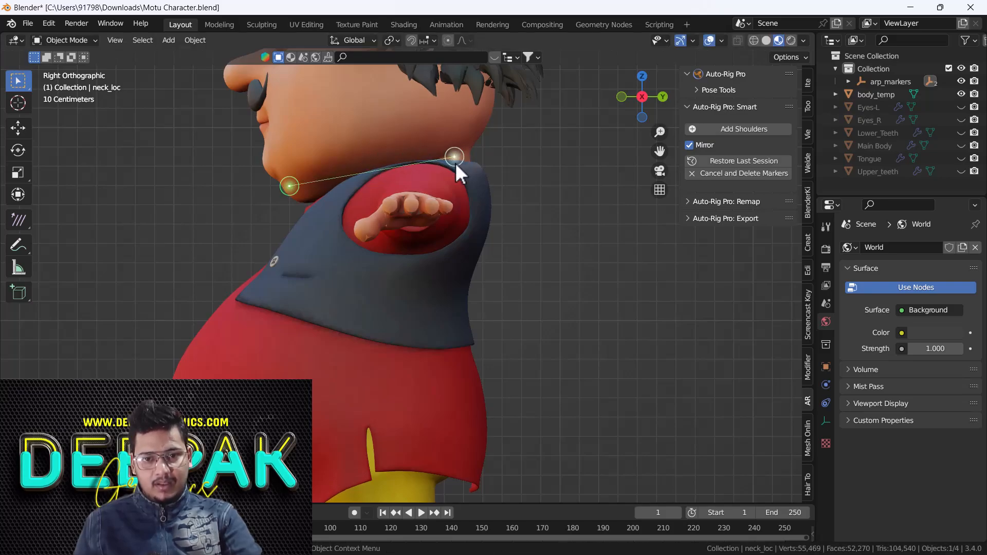
Lower the chin marker by about 0.02 m toward the bottom of the chin.
key(g)
right_click(298, 191)
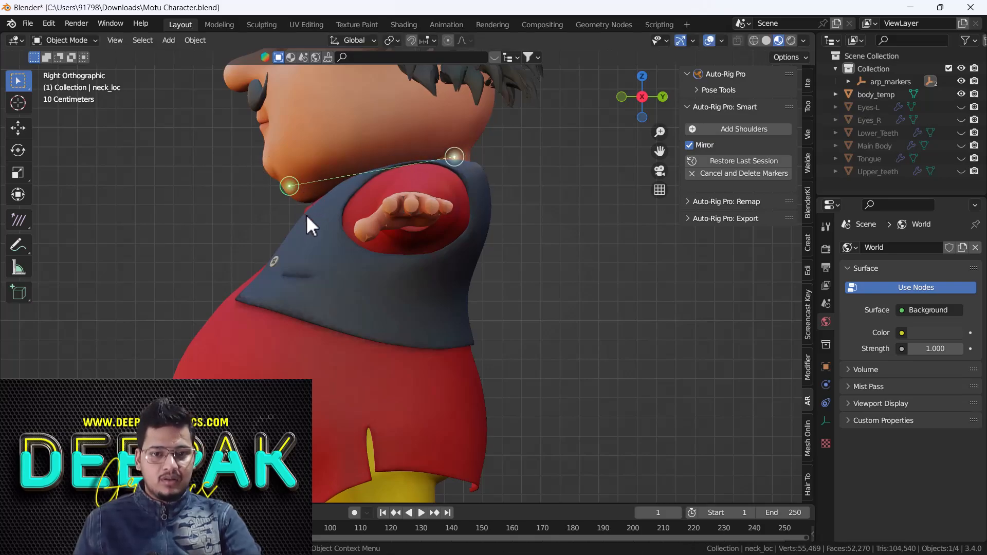
key(g)
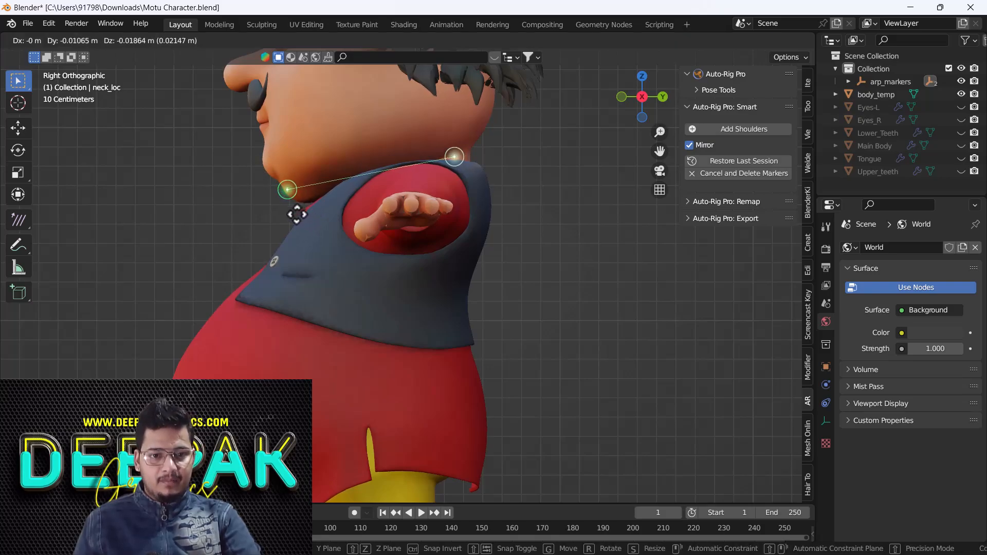
click(296, 213)
Add mirrored shoulder markers at the vest's armholes and mirrored wrist markers at the sleeve cuffs from the front view.
key(grave)
click(184, 149)
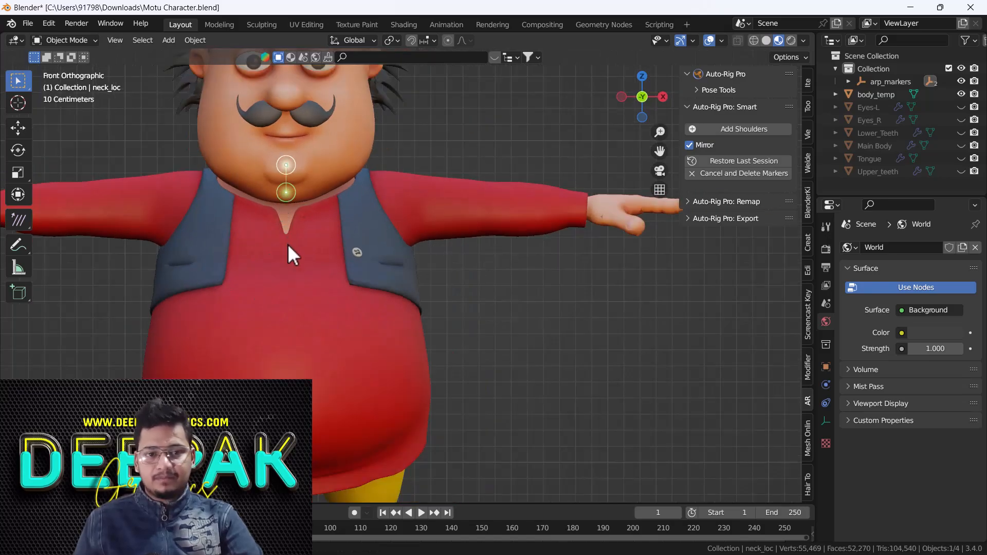
click(748, 129)
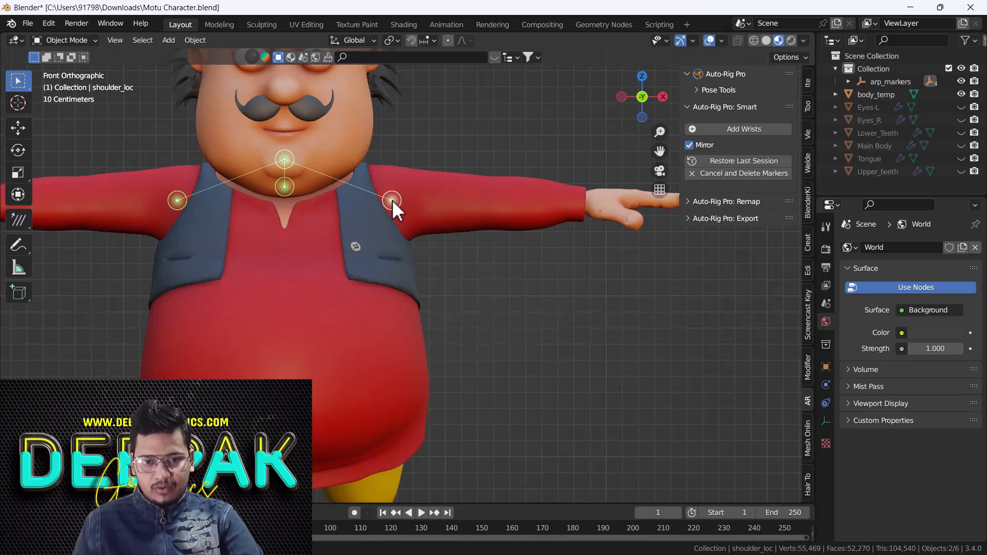
shift+middle_drag(393, 200, 369, 200)
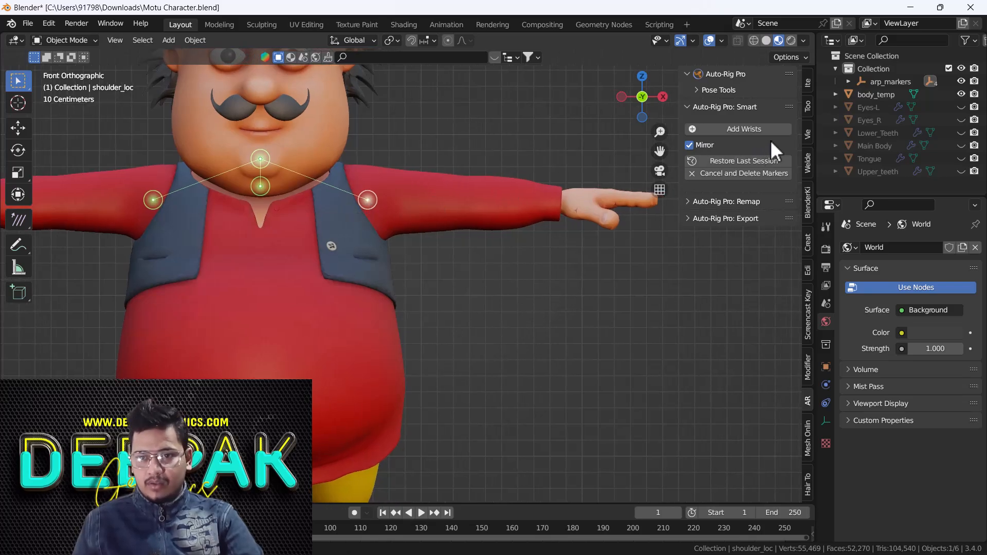
click(752, 128)
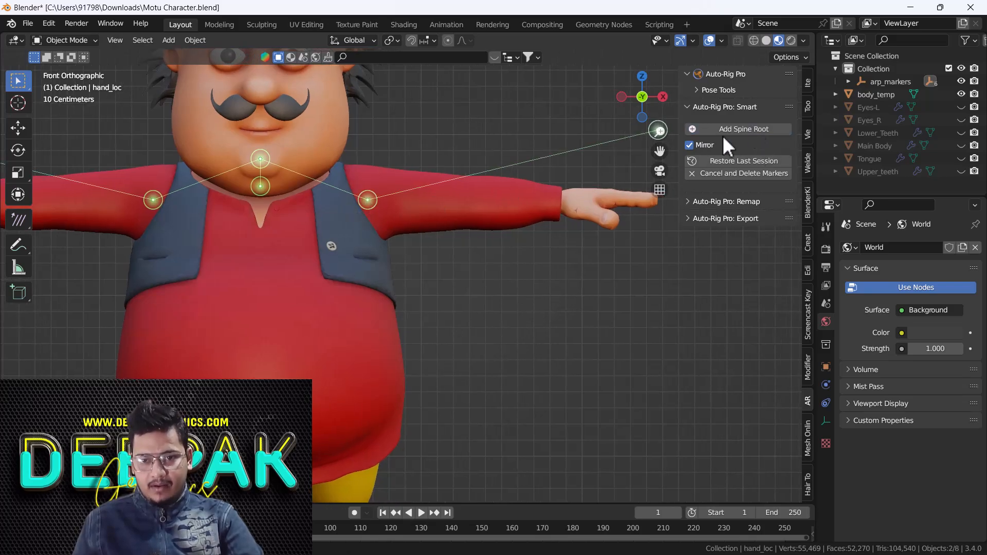
click(563, 200)
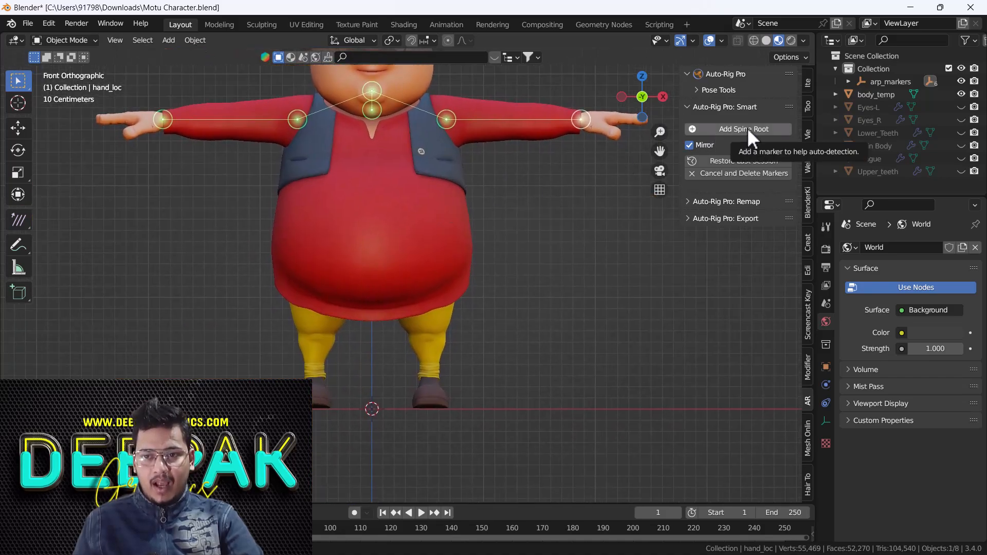
Add the spine root marker on the lower belly's centreline and raise it about 0.2 m above the shirt's rear hem, using the back view.
click(748, 128)
click(514, 275)
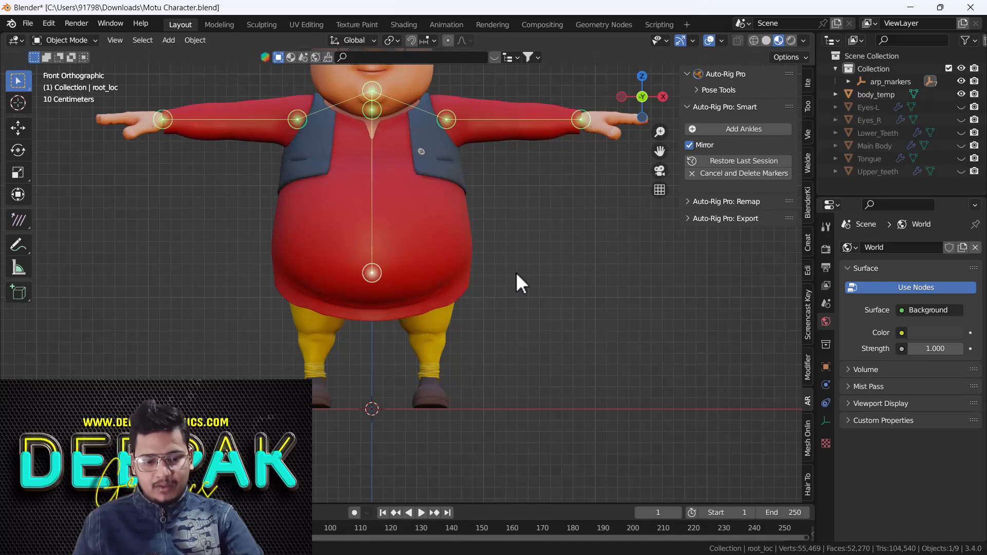
key(grave)
click(598, 214)
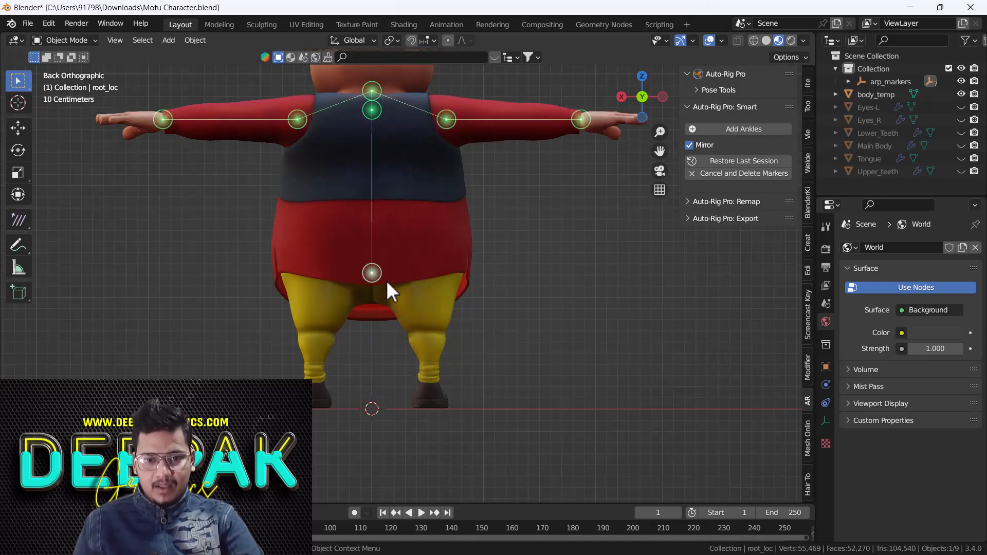
key(g)
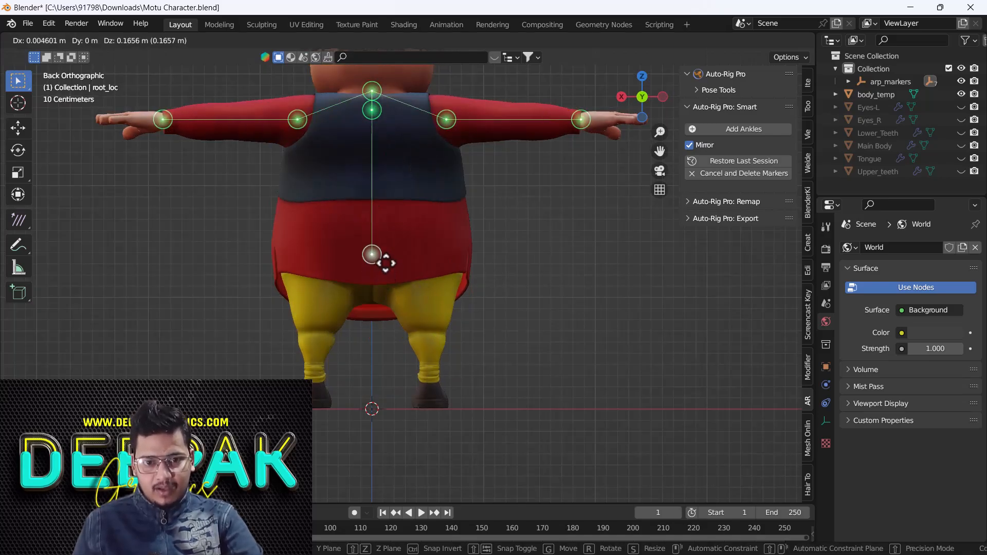
click(385, 260)
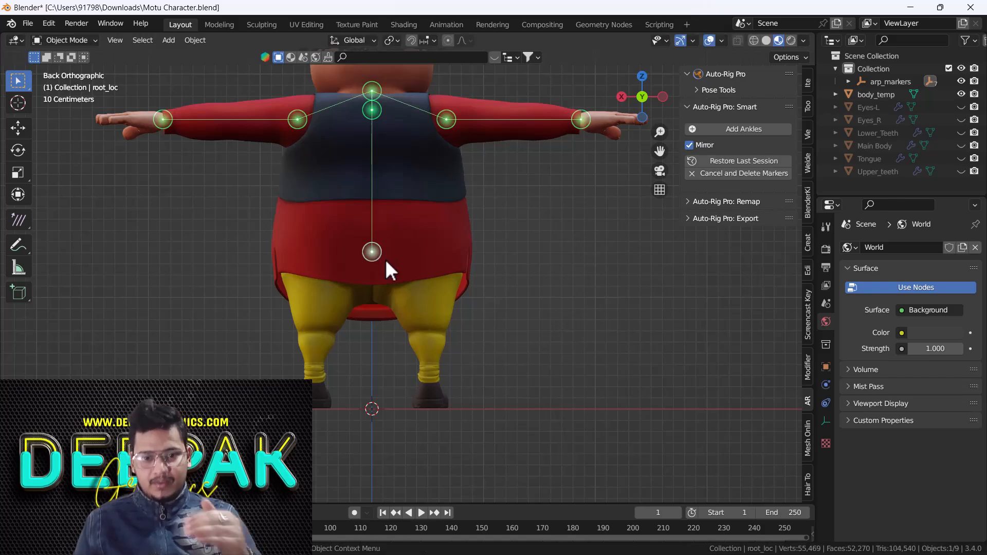
Add mirrored ankle markers where the yellow trousers meet the shoes, working from the front view.
key(grave)
click(301, 197)
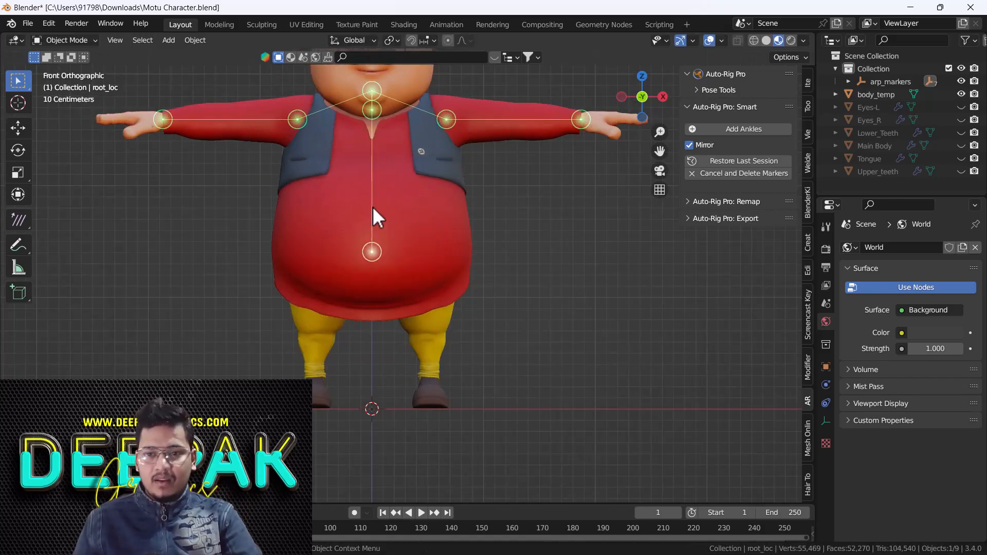
click(742, 128)
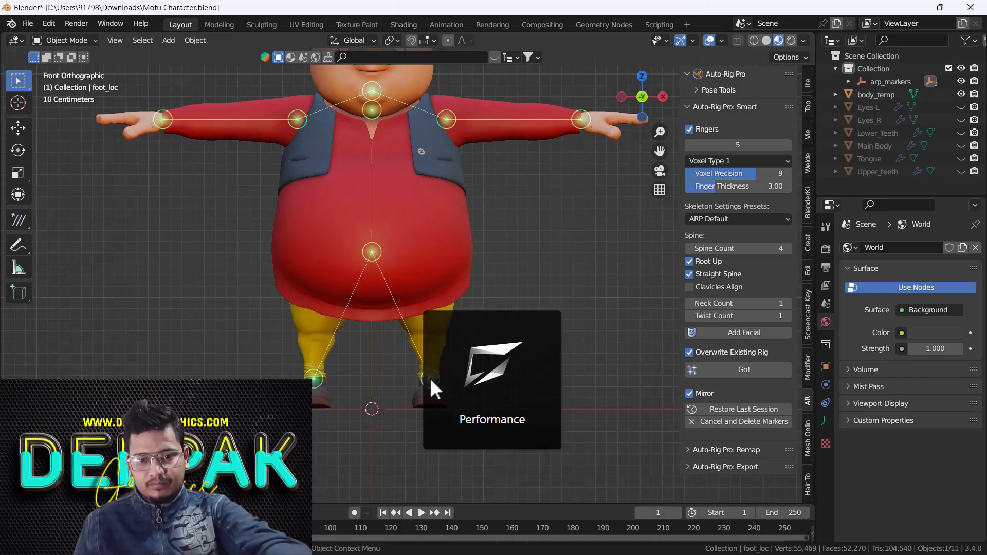
click(430, 377)
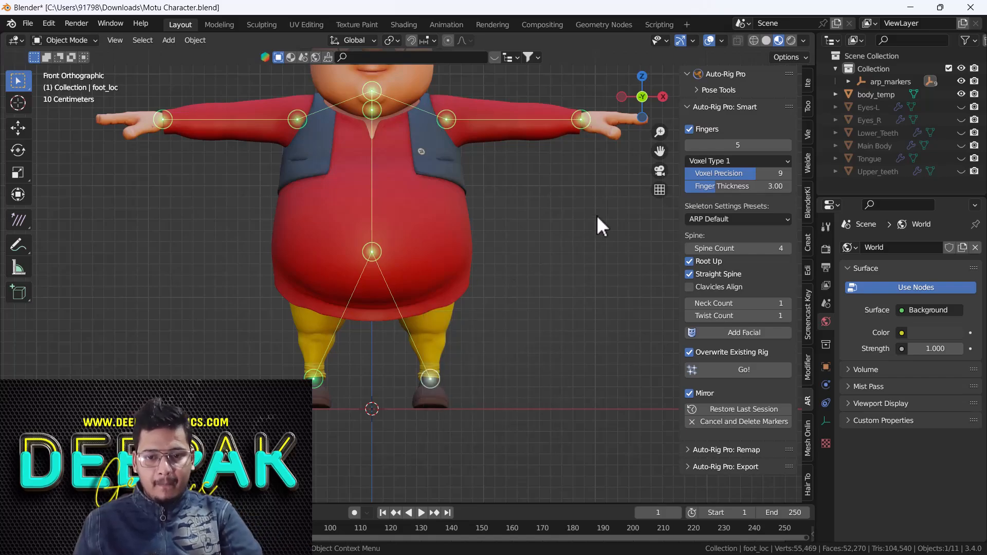
Move the mirrored shoulder markers back along Y onto the arms' centreline, working from the top view.
key(grave)
click(446, 174)
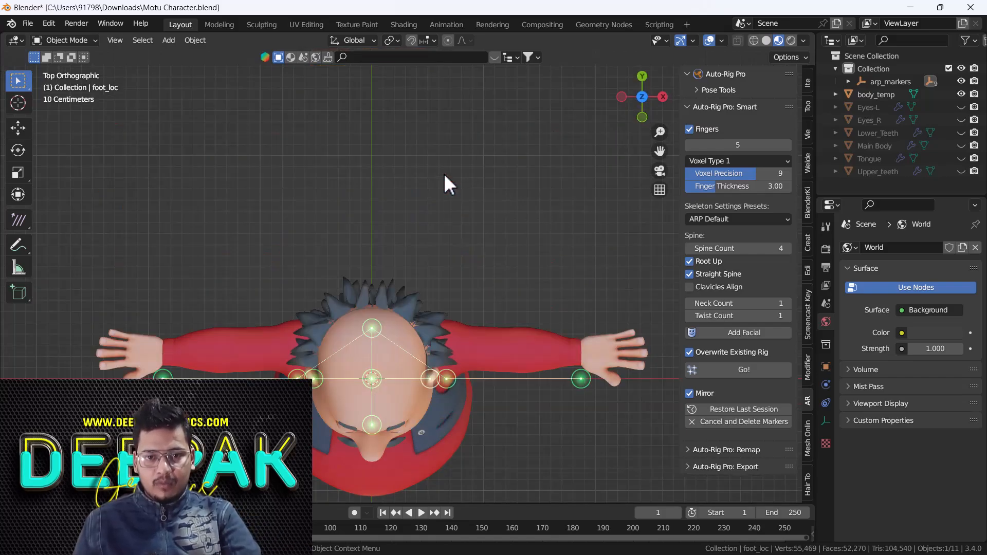
shift+middle_drag(488, 382, 375, 259)
scroll(355, 256, up, 3)
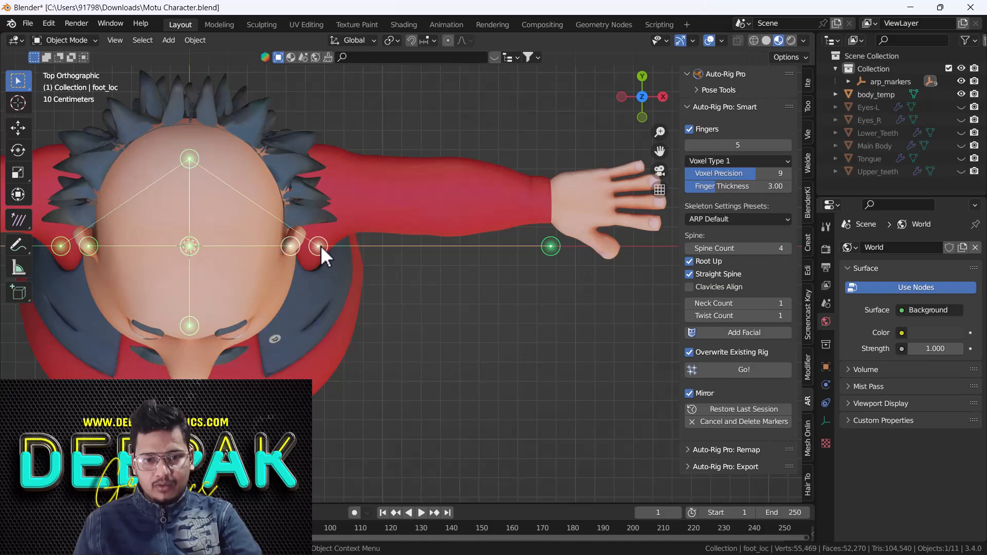
drag(352, 308, 308, 228)
key(g)
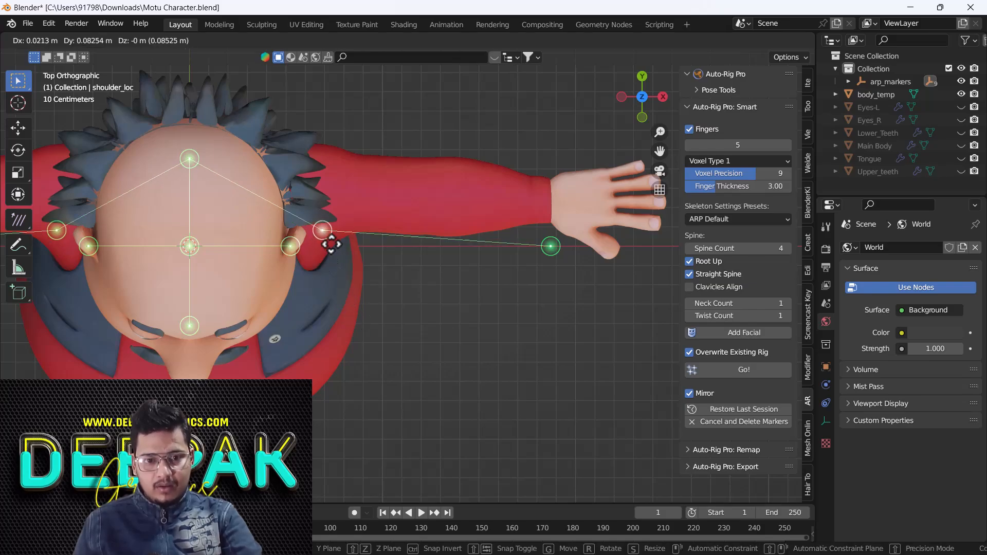
click(315, 209)
key(g)
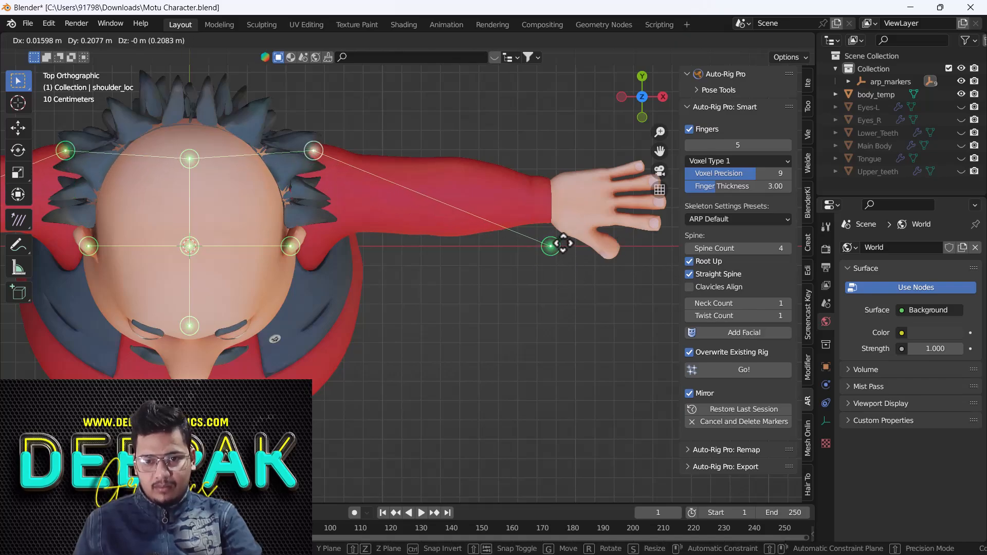
right_click(566, 269)
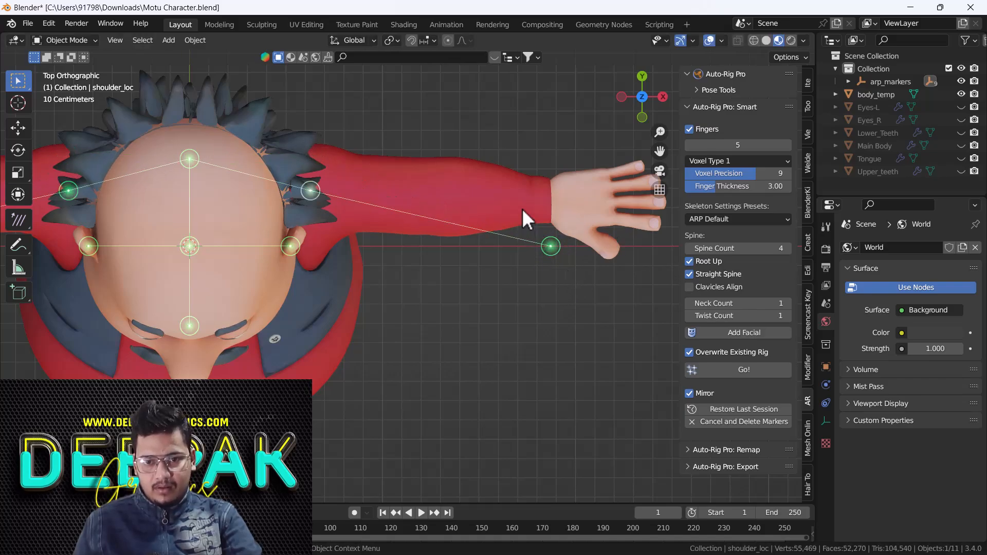
Move the mirrored wrist markers about 0.23 m back along Y to the middle of the wrists.
click(565, 284)
key(g)
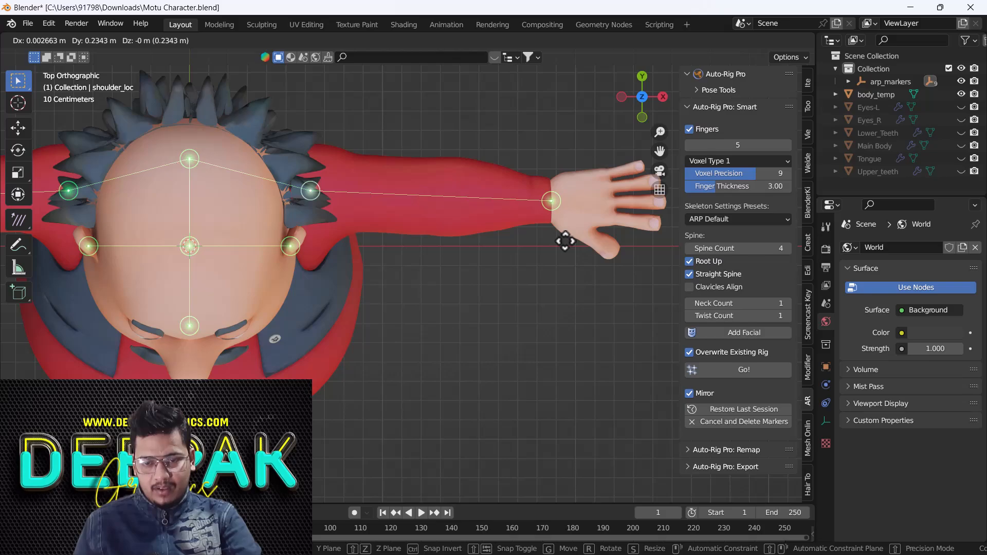
click(562, 238)
scroll(534, 248, down, 3)
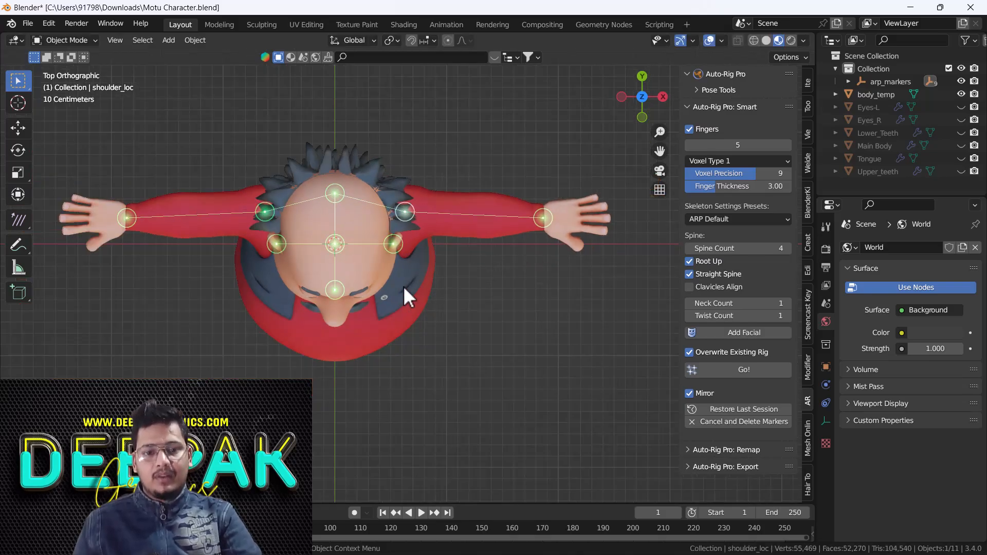
Move the ankle markers about 0.16 m back along Y to the centre of the ankles, working from the right view.
key(grave)
click(474, 306)
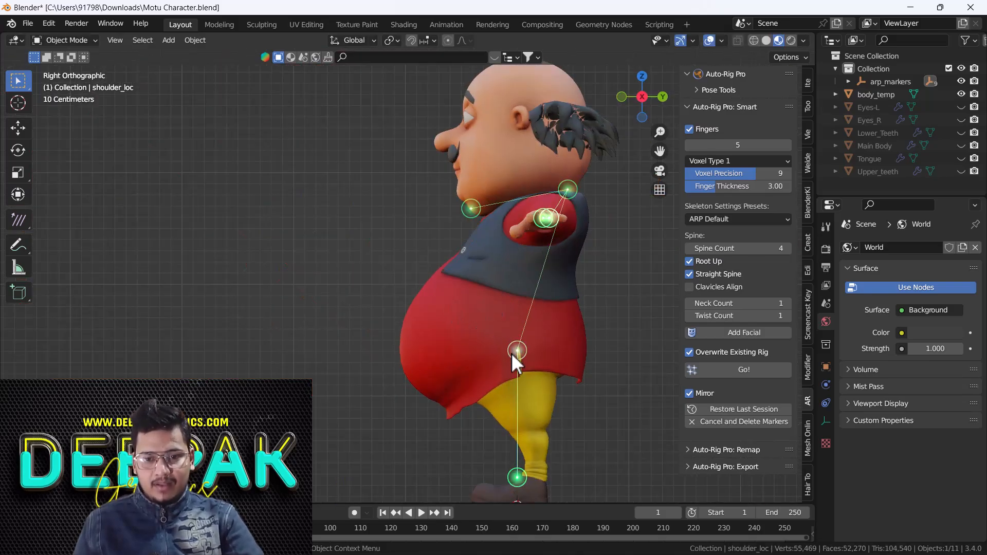
shift+middle_drag(507, 346, 417, 139)
scroll(457, 279, up, 3)
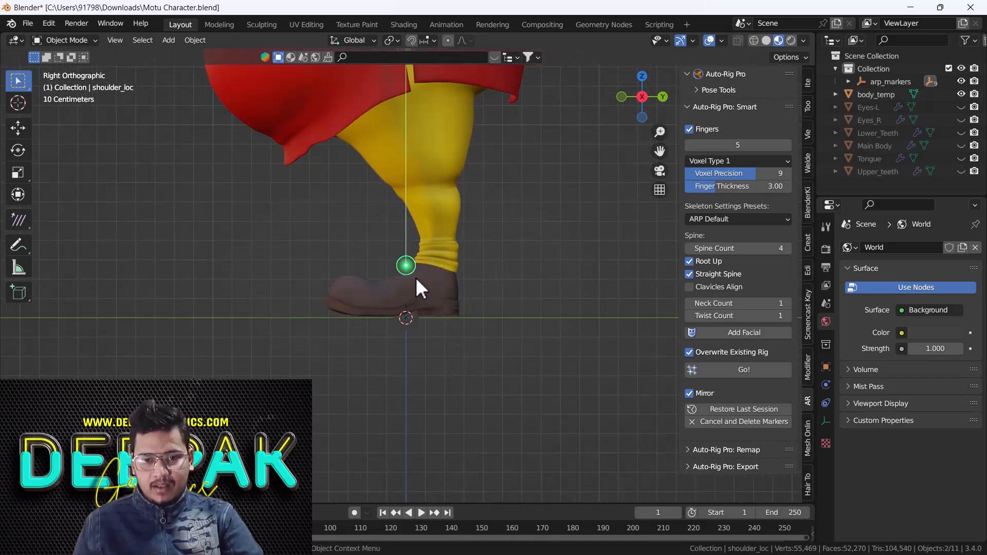
key(g)
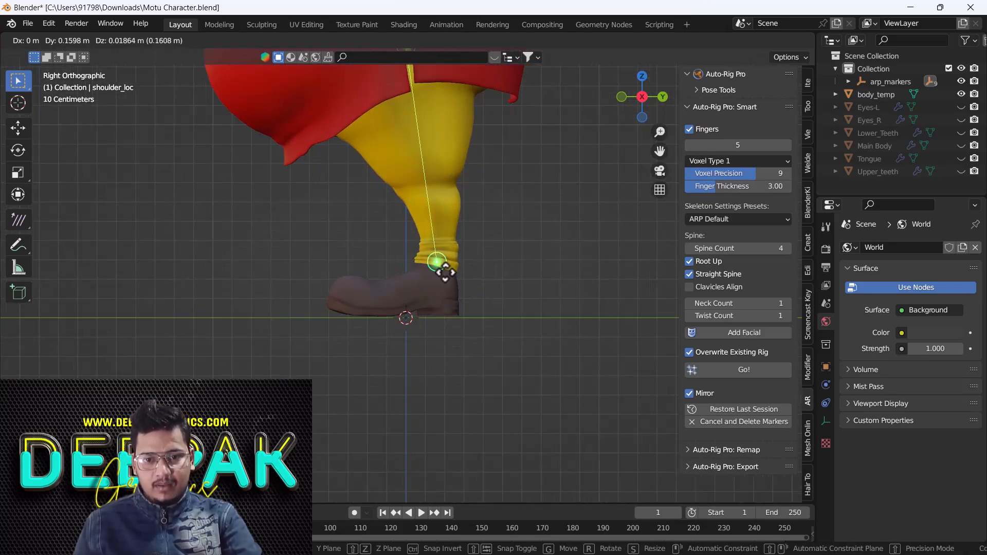
click(445, 273)
Try to shift the spine root marker about 0.1 m backward in the right view.
shift+middle_drag(425, 83, 392, 238)
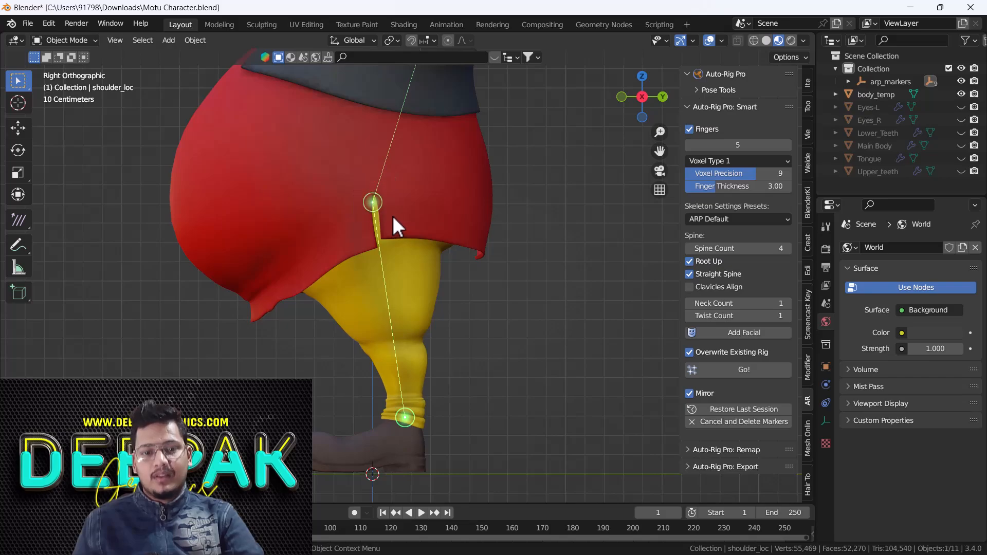
key(g)
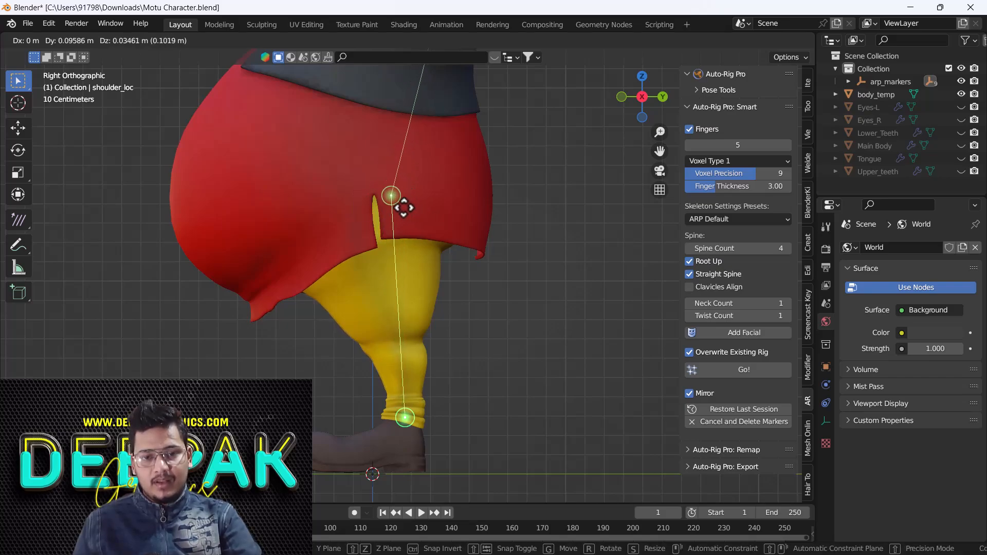
click(386, 211)
scroll(411, 203, down, 3)
scroll(407, 215, up, 1)
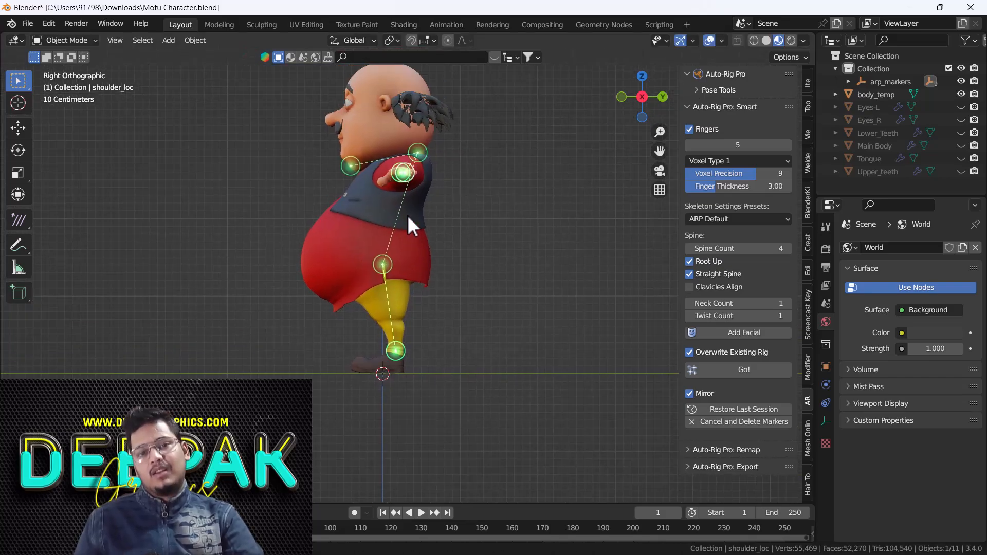
scroll(390, 218, up, 2)
scroll(387, 215, down, 1)
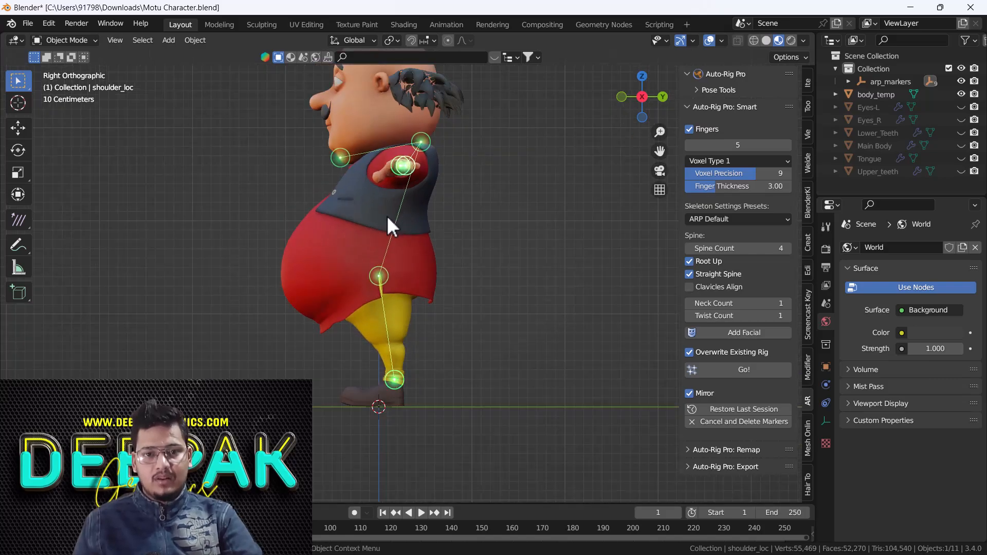
Switch to the front view and add the facial setup to the Auto-Rig Pro Smart markers.
key(grave)
click(311, 172)
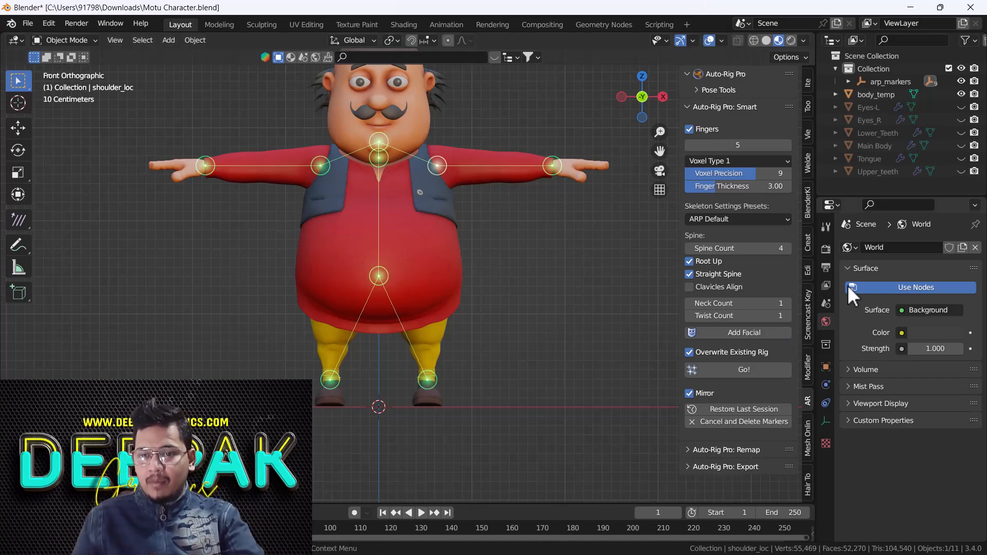
click(733, 333)
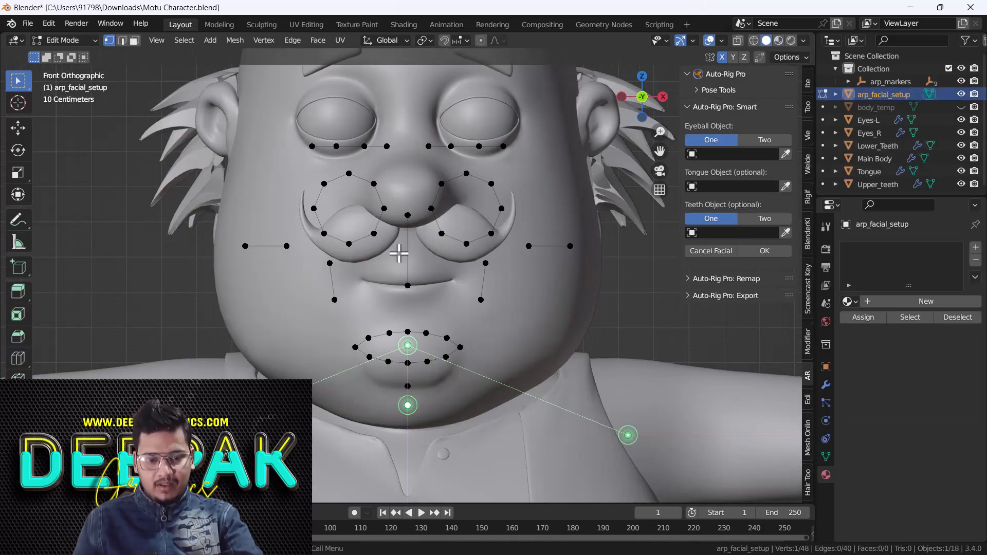
Raise the mirrored eyebrow markers about 0.29 m along Z to the height of the eyebrows.
scroll(399, 253, down, 2)
scroll(489, 239, up, 2)
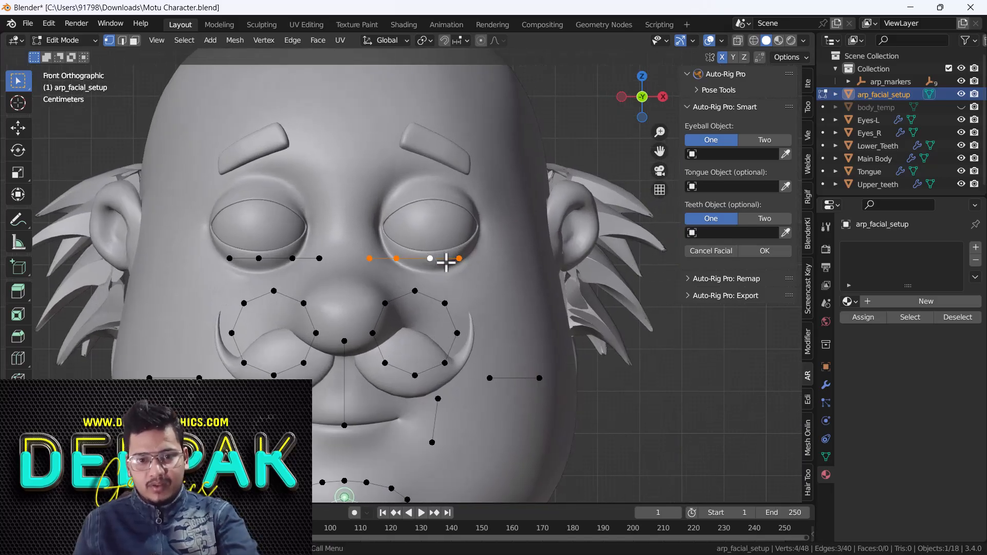
key(g)
key(z)
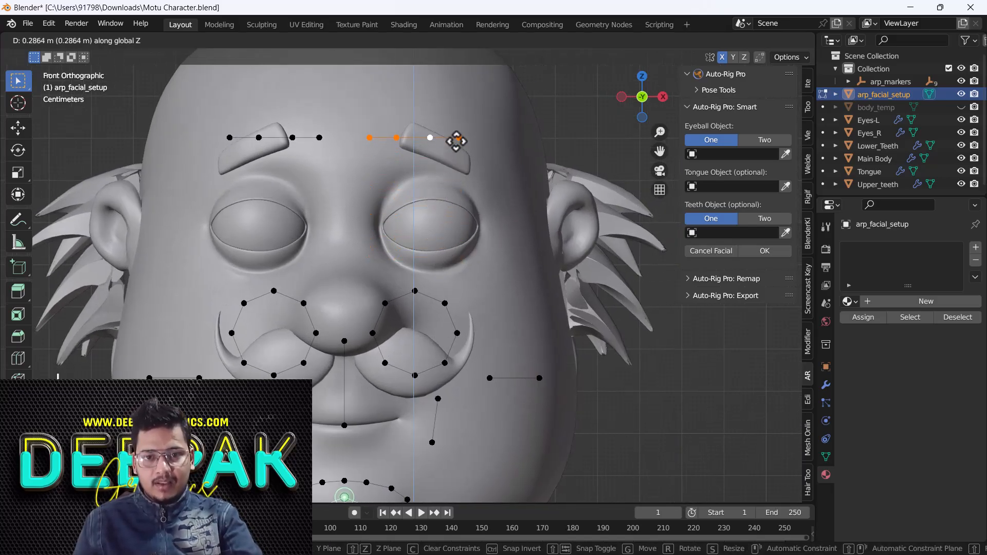
click(457, 141)
Place the four eyebrow points one by one along the slanted eyebrow, from its outer tip to its inner end.
scroll(453, 142, up, 3)
drag(460, 177, 482, 206)
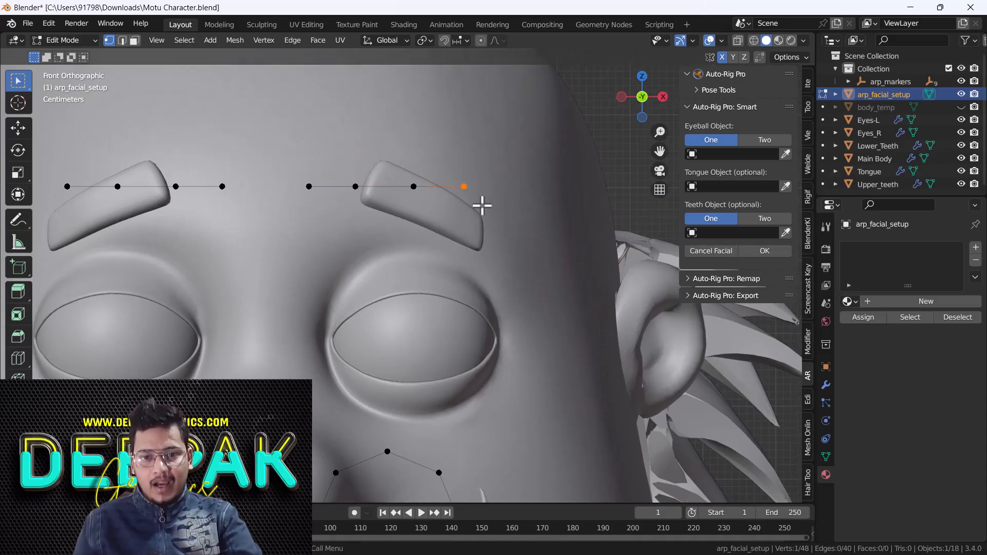
key(g)
click(489, 247)
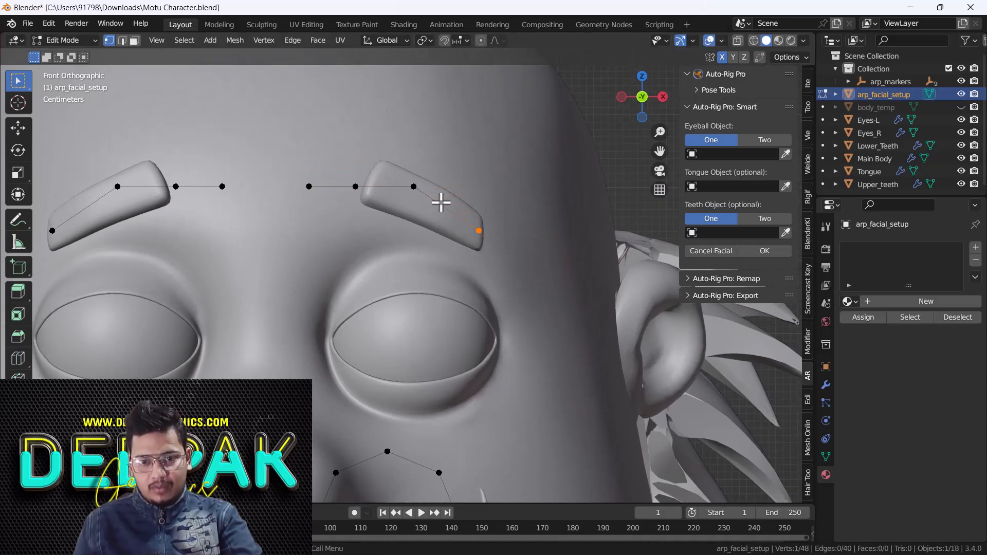
key(g)
click(466, 239)
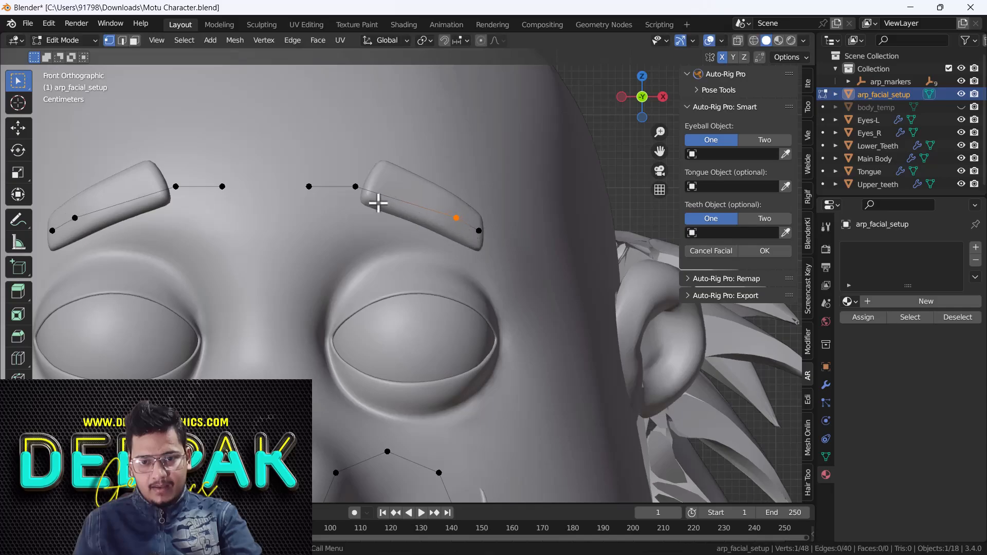
key(g)
click(426, 214)
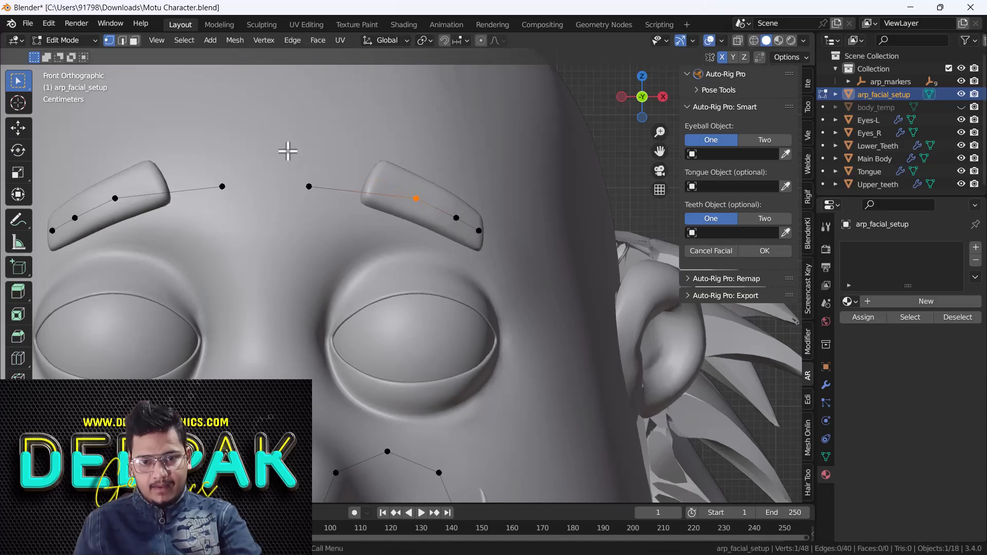
click(309, 187)
key(g)
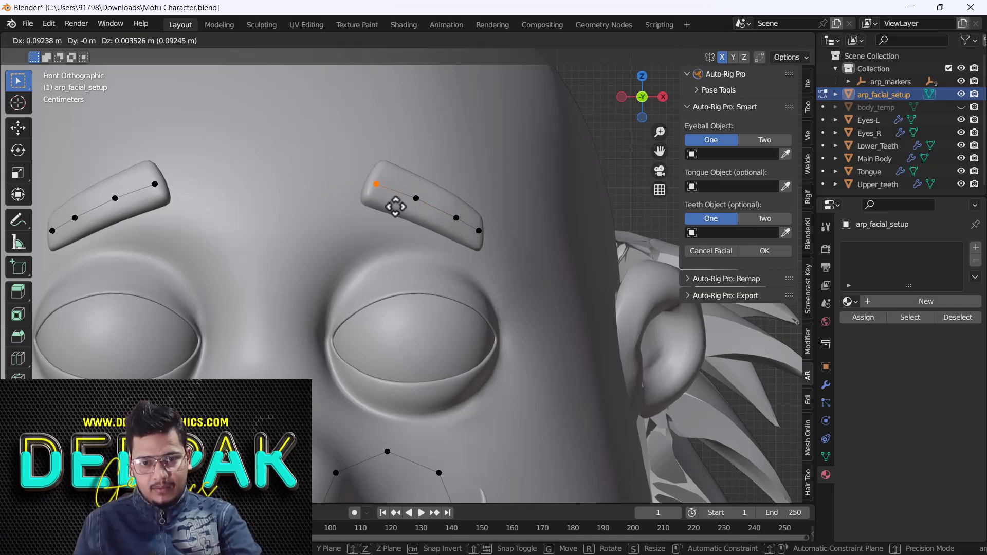
click(399, 209)
Move the eyelid marker loop onto the character's left eye and flatten it along Z to the height of the eye opening.
scroll(400, 220, down, 3)
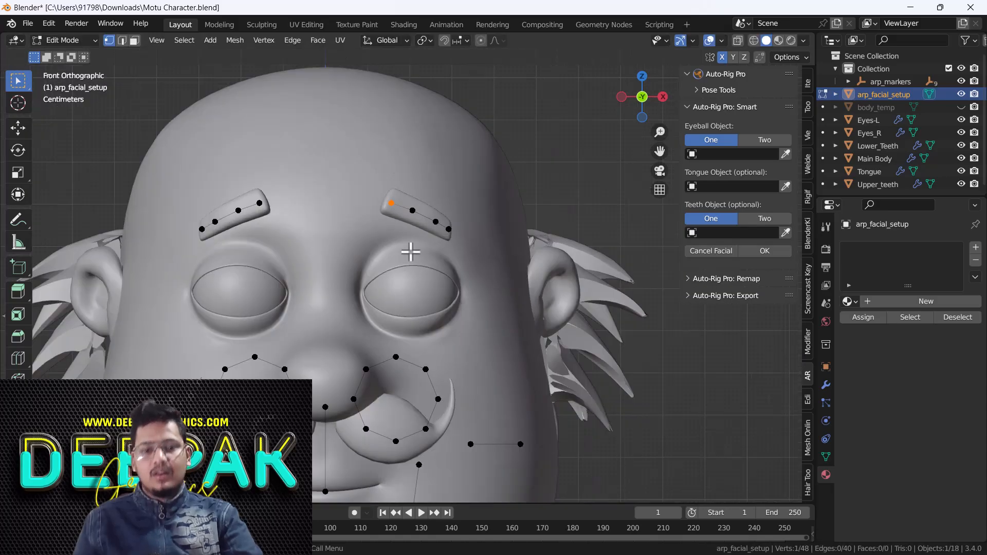
shift+middle_drag(416, 338, 421, 215)
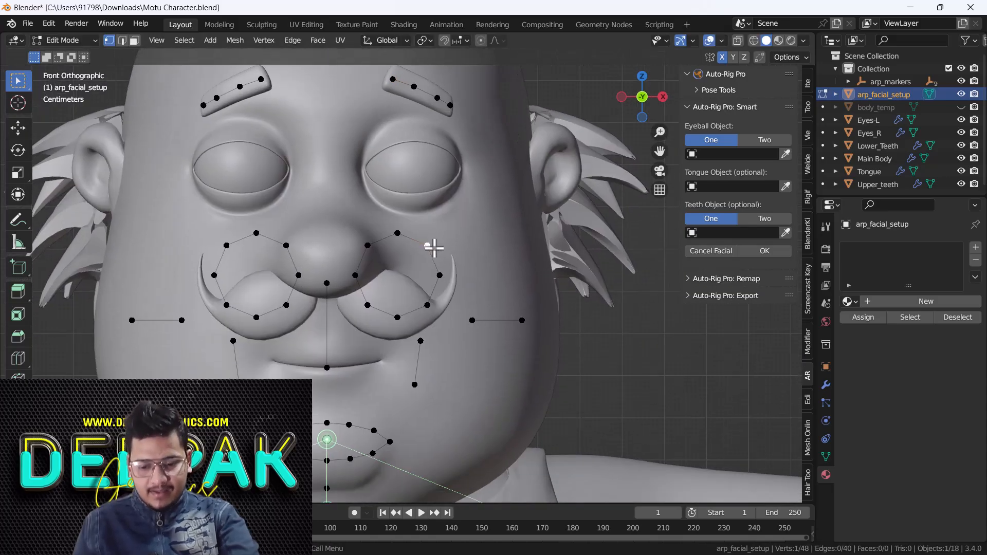
click(18, 127)
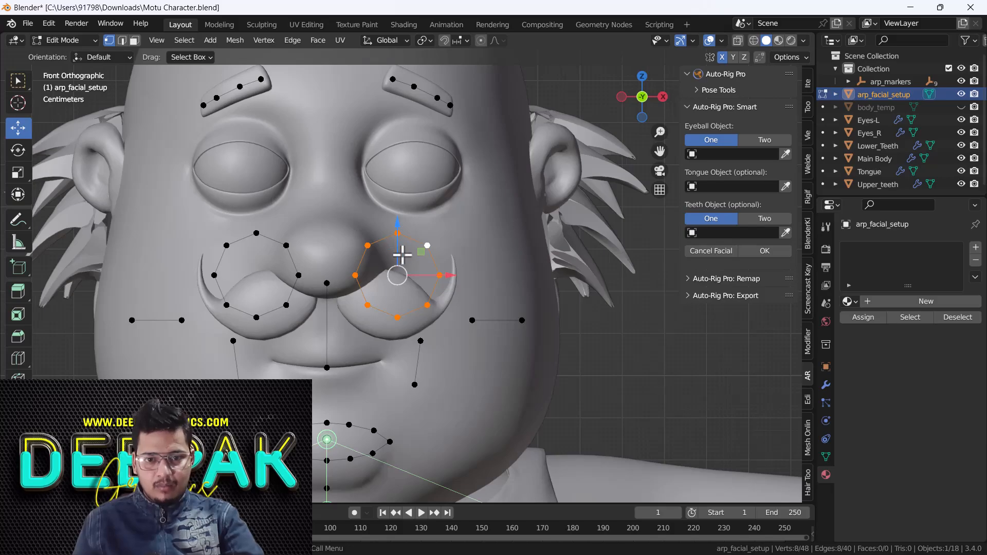
mouse_move(406, 260)
mouse_down()
mouse_move(408, 149)
mouse_move(478, 174)
mouse_move(448, 172)
mouse_move(457, 176)
mouse_up()
scroll(410, 150, up, 3)
key(s)
key(z)
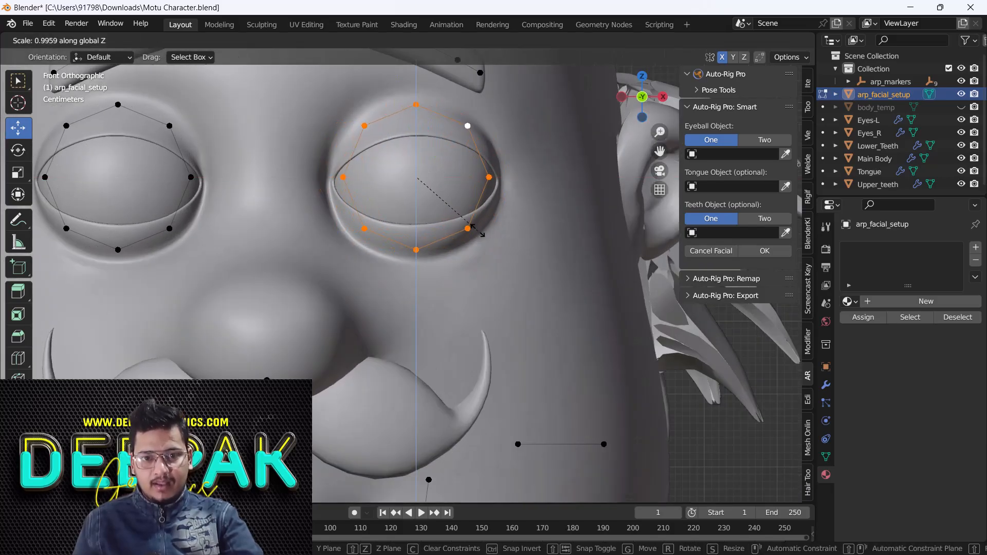
click(453, 180)
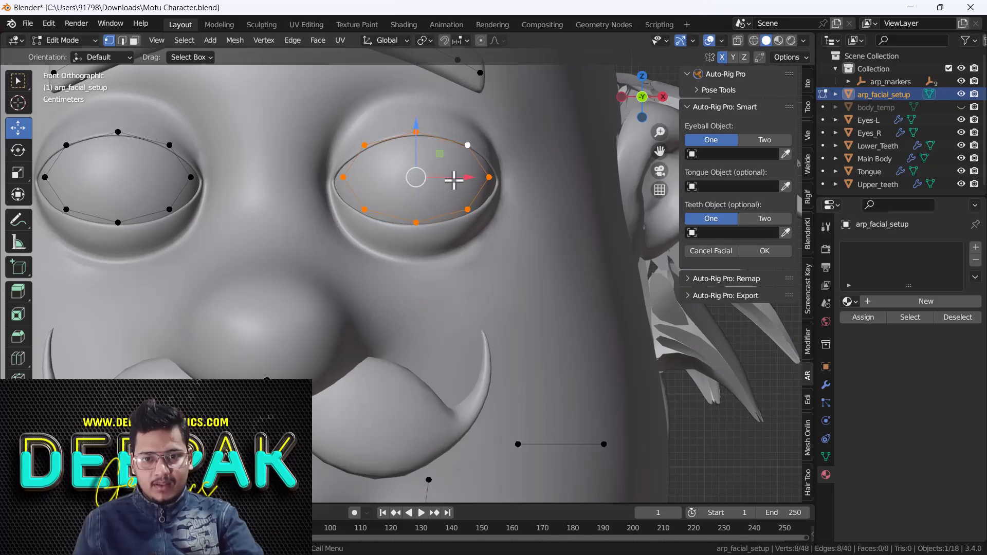
Lower the eyelid loop slightly, fine-tune its Z scale and widen it along X by about 1.2 to span the eye.
drag(417, 153, 417, 157)
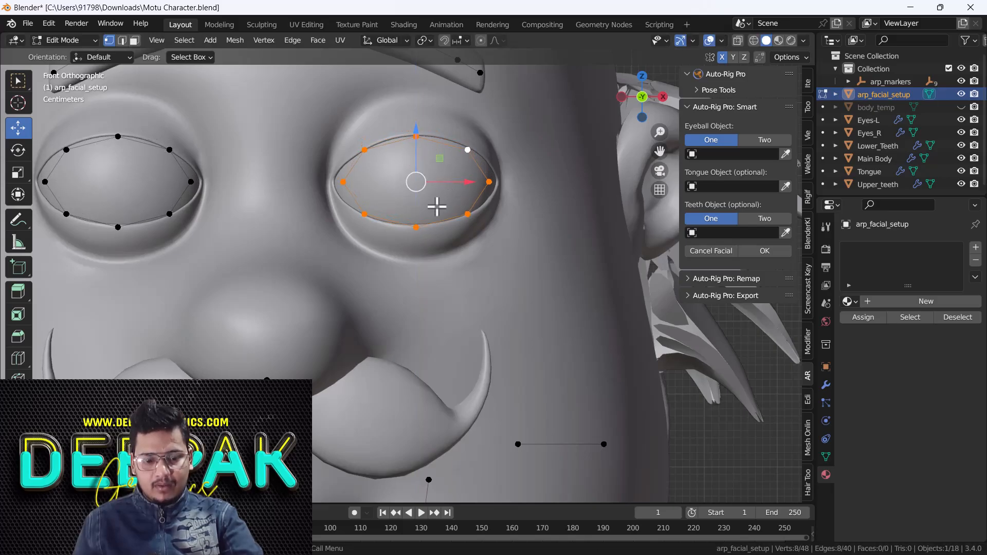
key(s)
key(z)
click(436, 207)
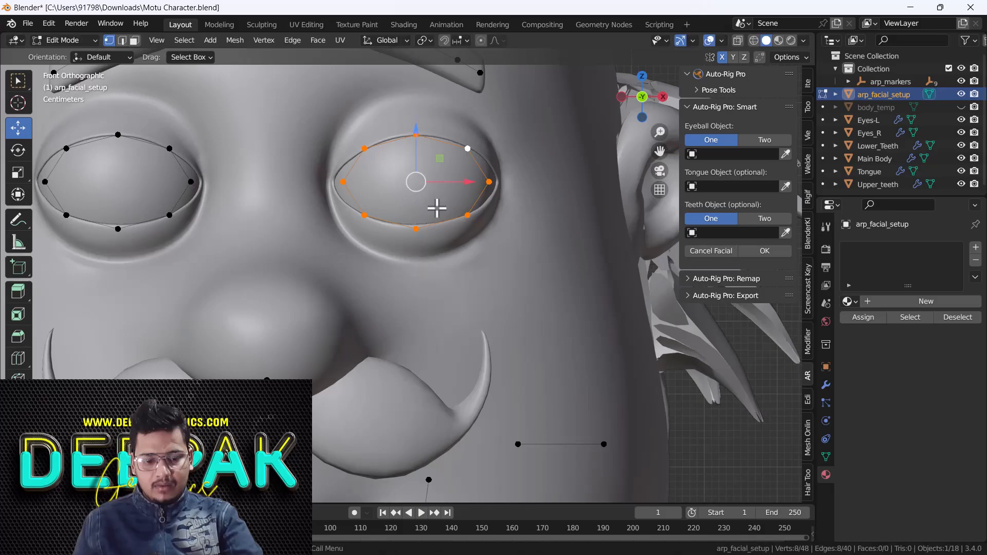
key(s)
key(x)
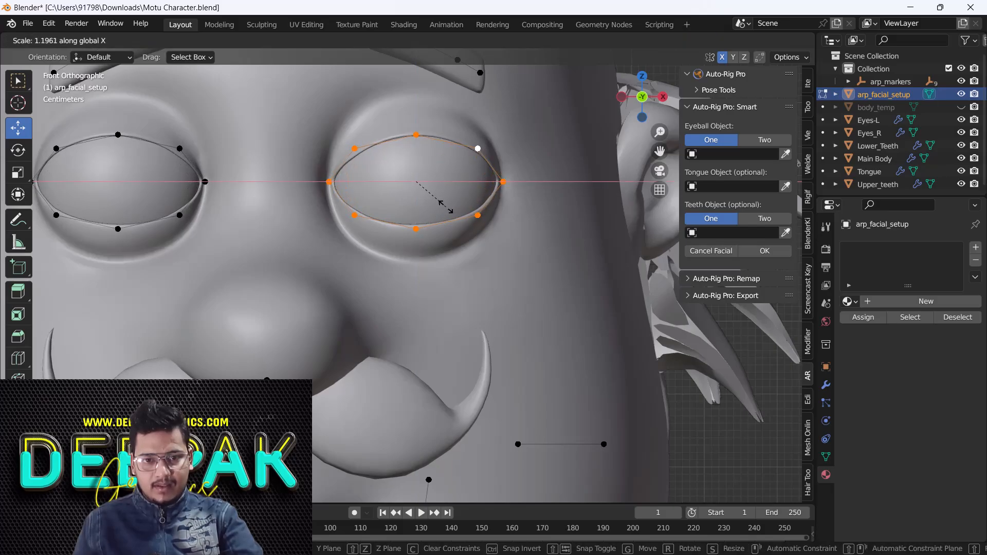
click(446, 207)
Adjust the upper eyelid points vertically so they sit just above the edge of the eye opening.
scroll(398, 118, up, 6)
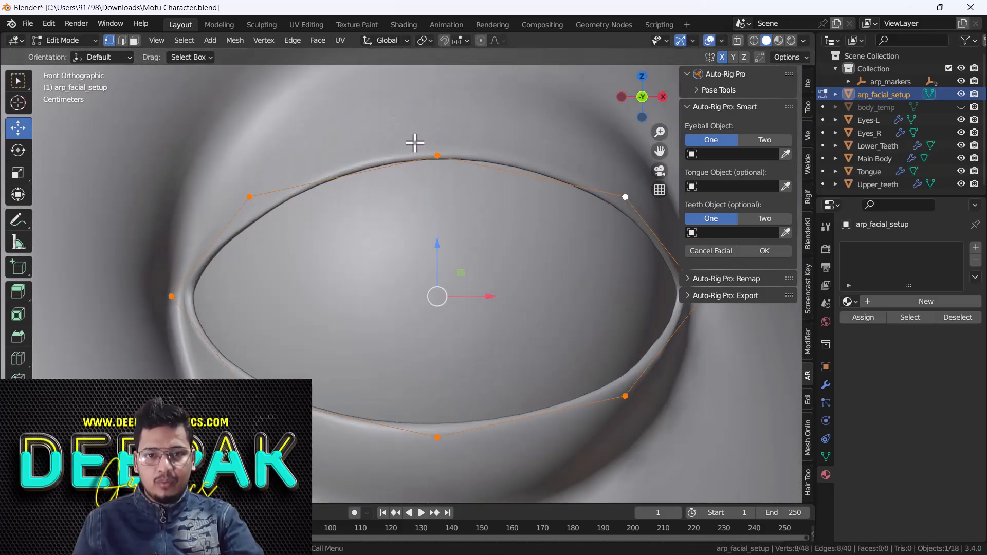
click(438, 154)
key(g)
key(z)
click(438, 139)
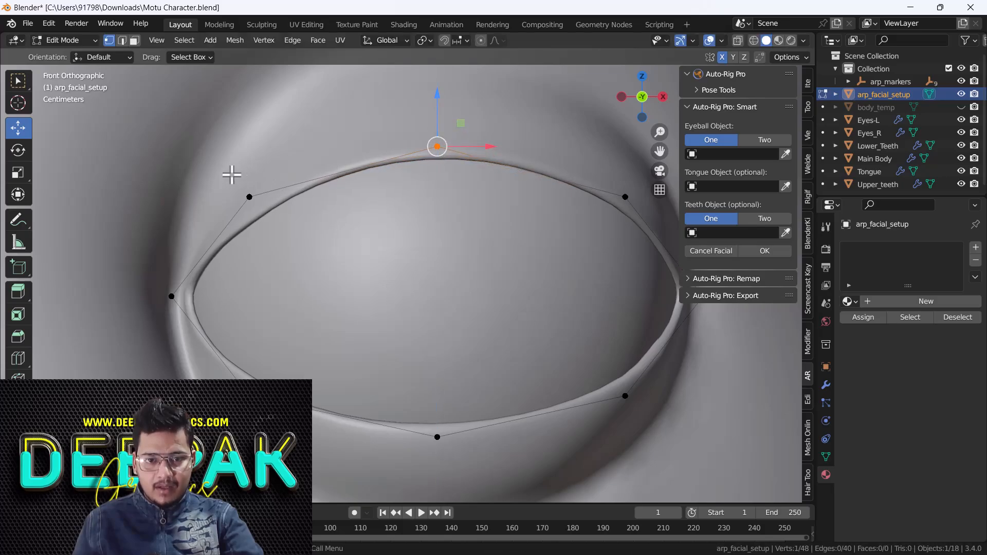
click(250, 197)
key(g)
key(z)
key(Escape)
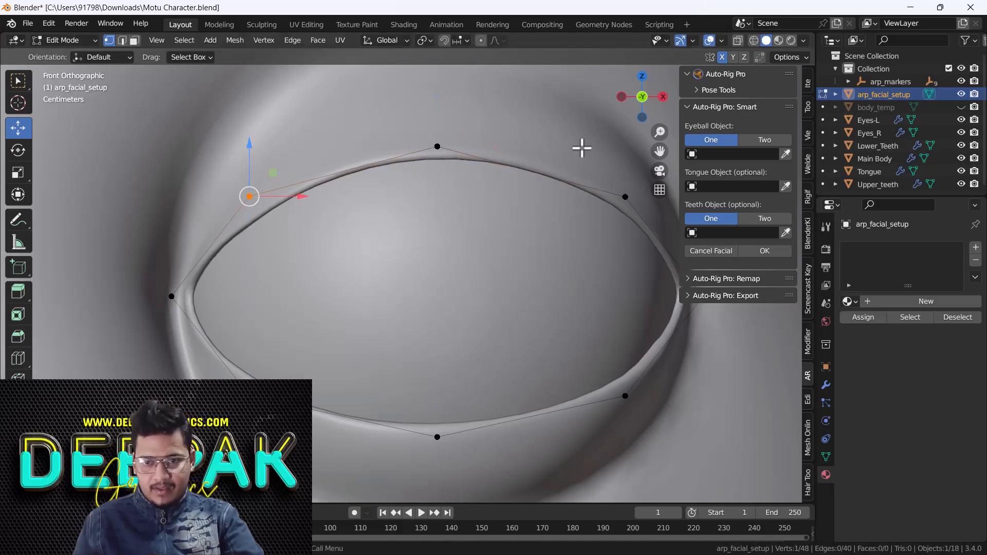
click(626, 196)
drag(625, 169, 627, 163)
scroll(491, 149, down, 2)
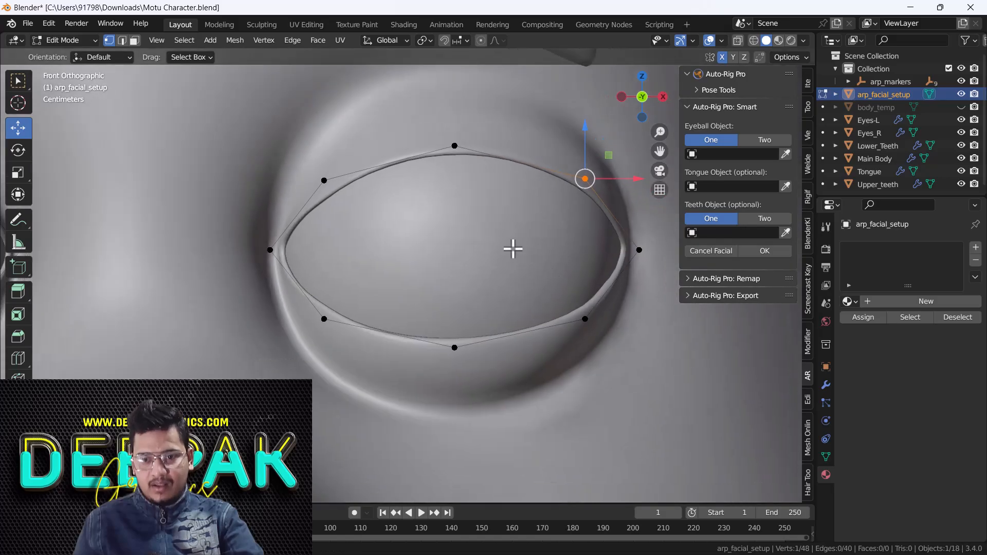
Lower the bottom and side points of the lower eyelid slightly so they sit just below the eye opening.
scroll(477, 331, up, 2)
shift+middle_drag(477, 331, 360, 267)
key(g)
click(327, 263)
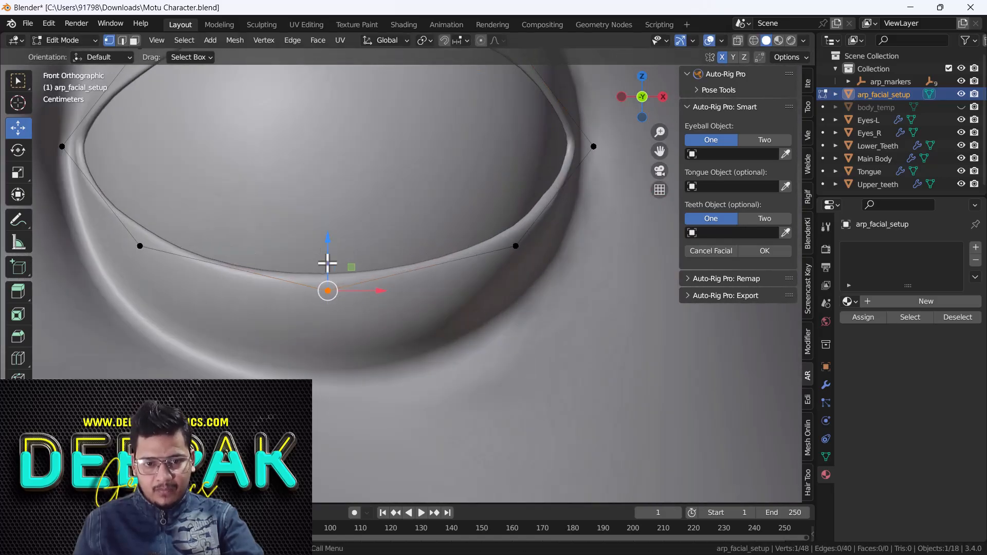
click(140, 246)
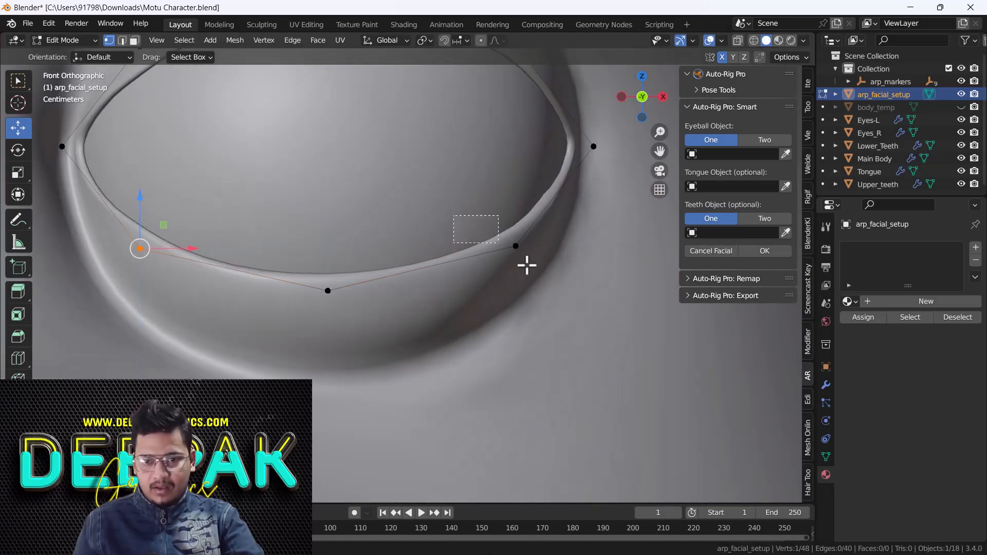
click(516, 246)
key(g)
key(z)
click(512, 226)
Shift the outer and inner eye corner points along X onto the corners of the eye.
click(594, 147)
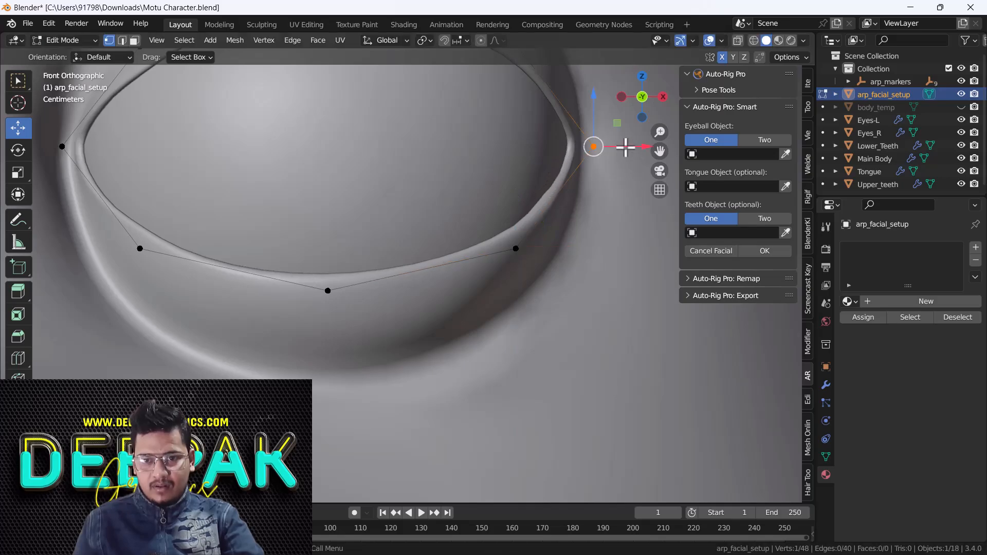
key(g)
key(x)
click(613, 149)
scroll(602, 165, down, 3)
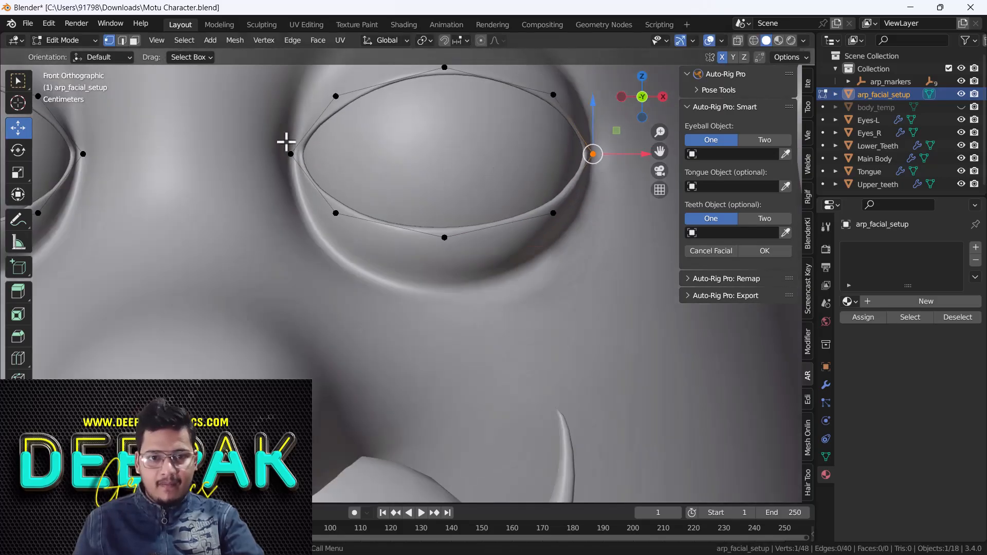
scroll(274, 149, up, 4)
click(308, 156)
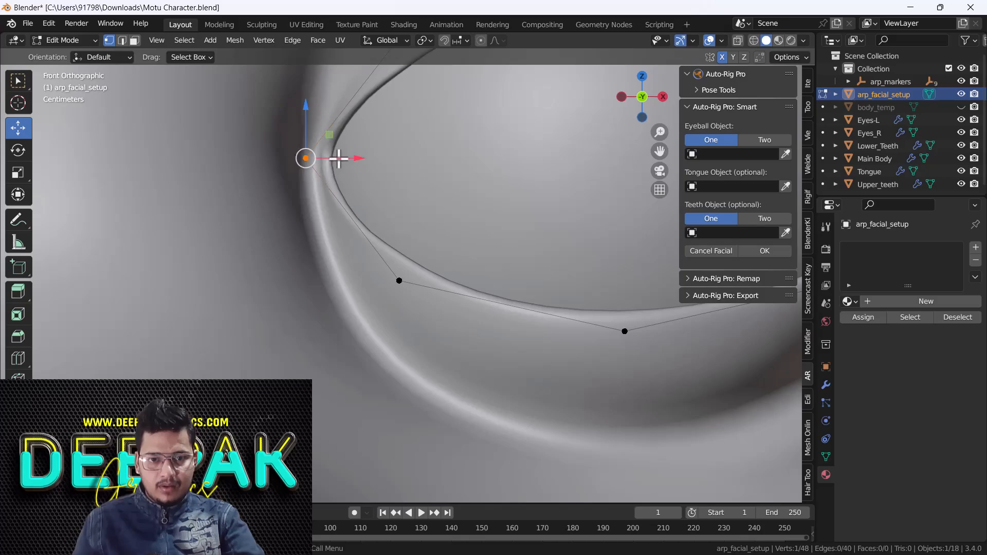
drag(335, 159, 342, 159)
Raise the pair of nose markers along Z from the mouth area onto the nose.
scroll(344, 175, down, 6)
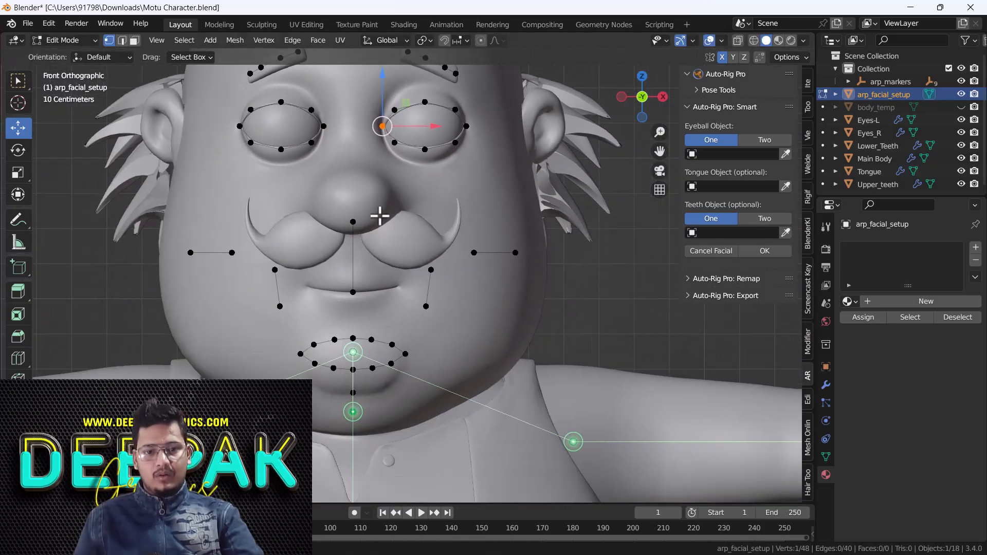
alt+click(359, 271)
key(g)
key(z)
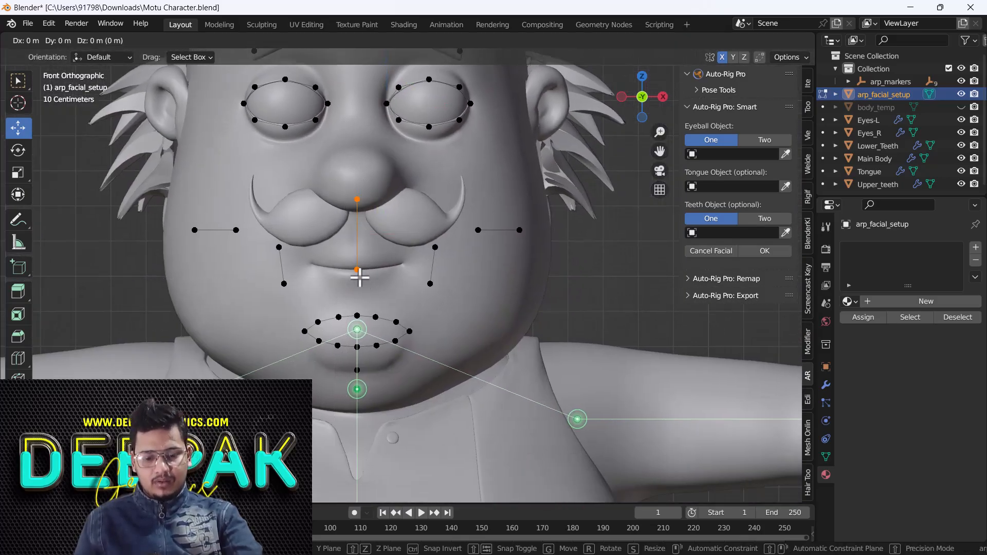
click(357, 208)
scroll(379, 220, down, 3)
scroll(359, 170, up, 2)
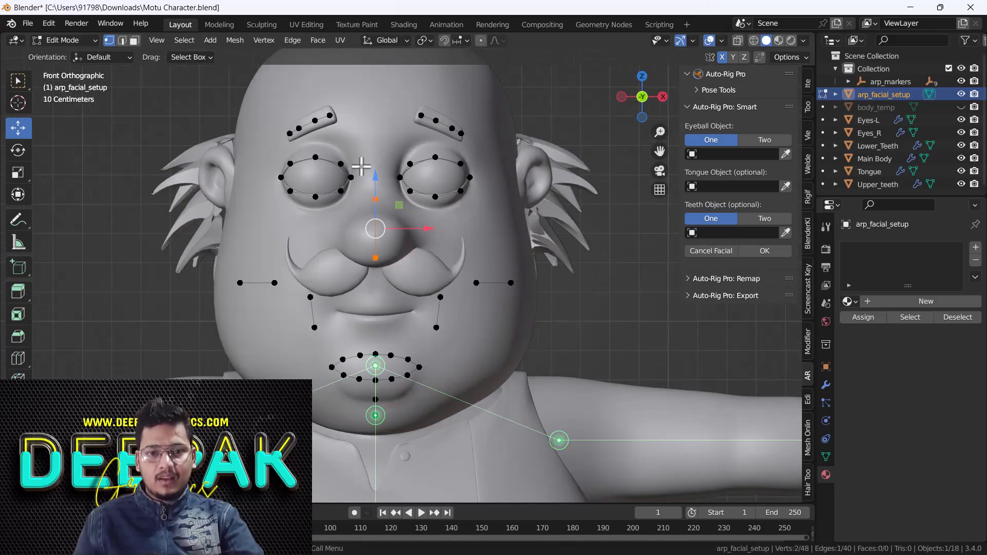
Lower the upper nose marker about 0.05 m to the top of the nose and nudge the lower one down to its base.
drag(361, 187, 389, 205)
key(g)
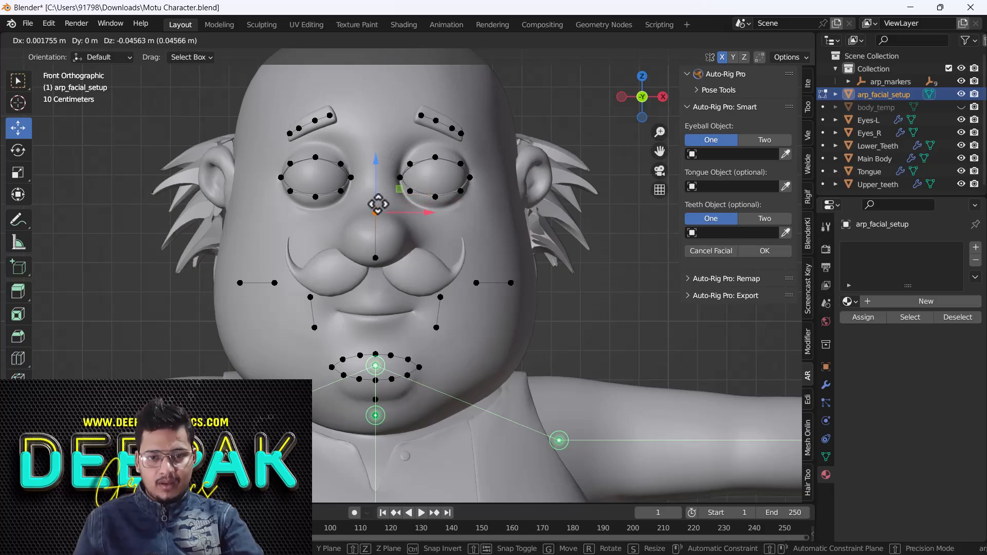
click(379, 206)
scroll(379, 216, up, 3)
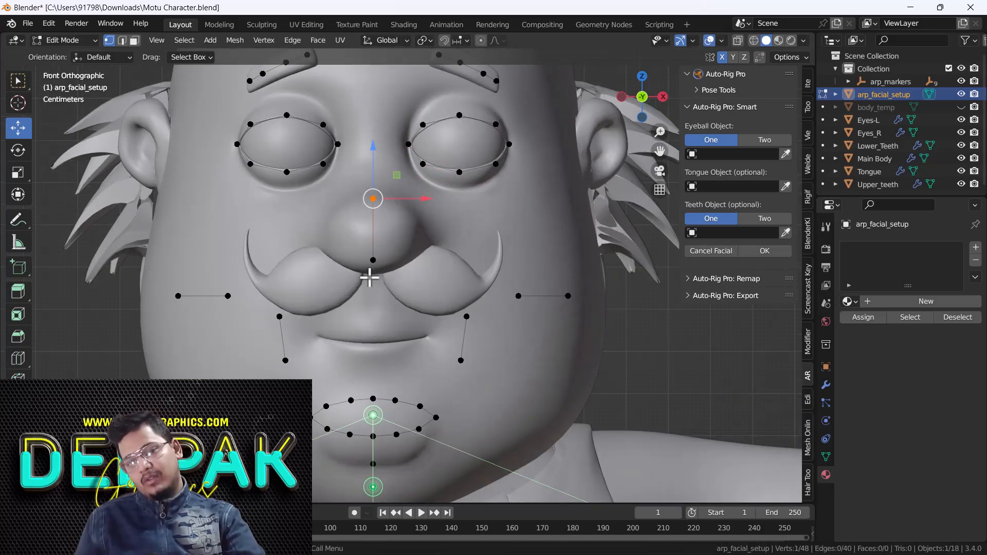
drag(375, 231, 374, 237)
scroll(375, 238, down, 3)
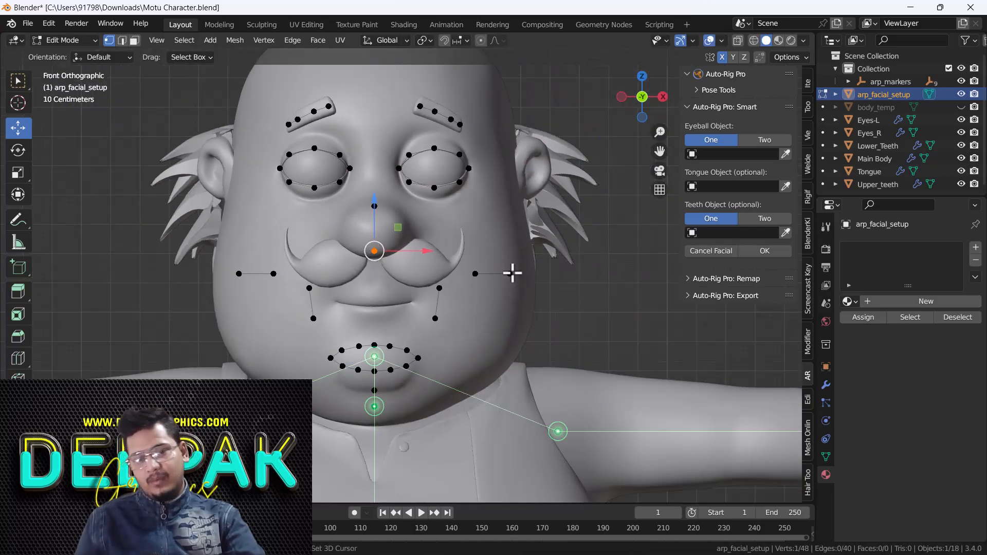
Move the pair of ear markers from the cheek up to the character's left ear.
shift+middle_drag(511, 273, 372, 259)
scroll(366, 259, up, 1)
scroll(333, 253, up, 2)
drag(422, 295, 286, 228)
shift+middle_drag(388, 263, 372, 309)
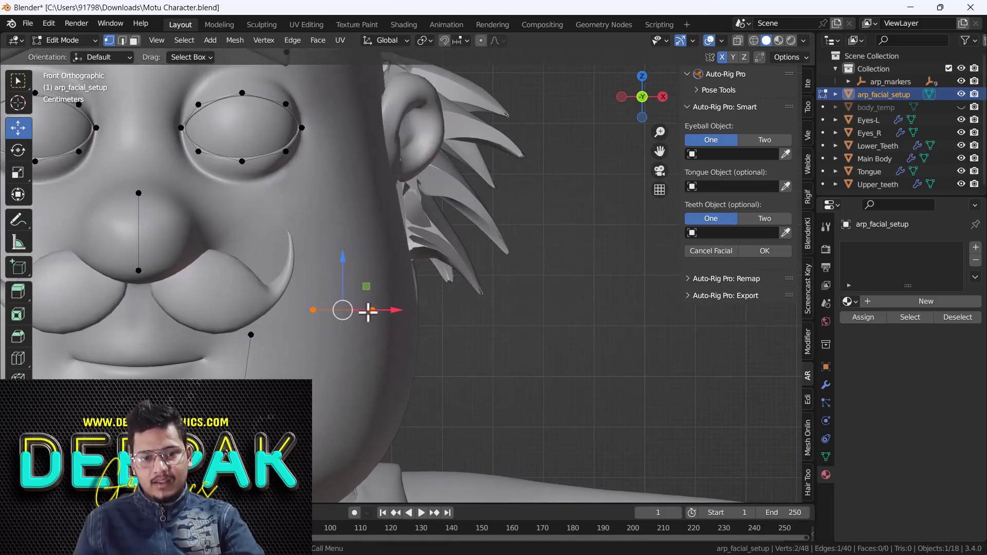
drag(346, 289, 478, 135)
Place the lower ear marker at the earlobe and raise the other one to the upper part of the ear.
scroll(431, 142, up, 4)
shift+middle_drag(402, 144, 396, 173)
mouse_move(369, 149)
mouse_down()
mouse_move(404, 200)
mouse_move(388, 191)
mouse_up()
mouse_move(471, 145)
mouse_down()
mouse_move(522, 201)
mouse_move(437, 170)
mouse_up()
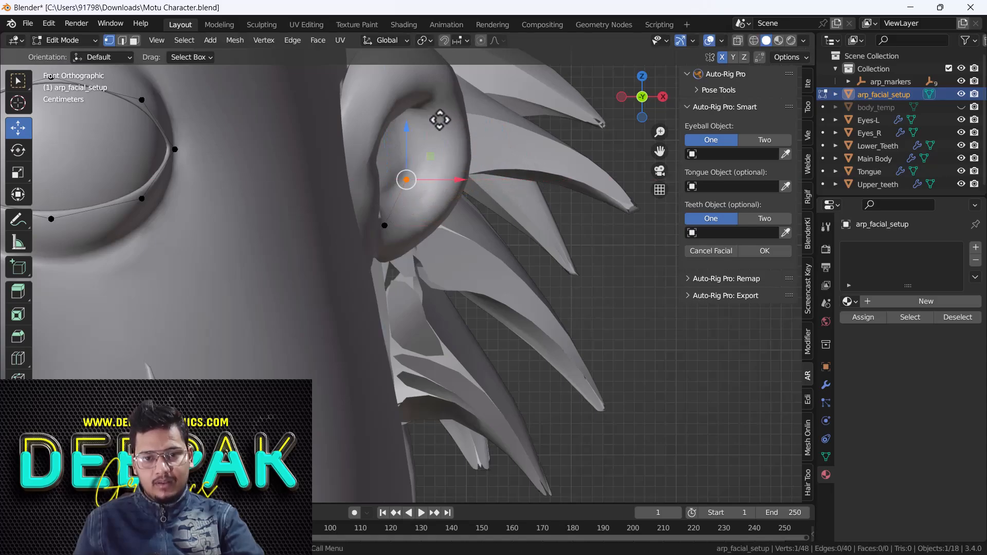
drag(409, 123, 414, 85)
scroll(414, 97, down, 3)
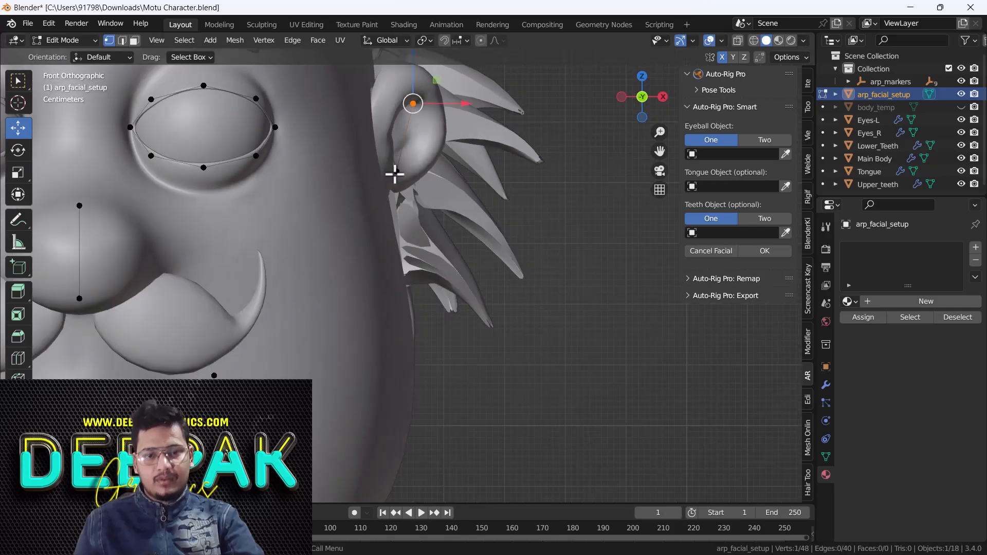
drag(381, 165, 414, 194)
scroll(415, 194, up, 3)
scroll(383, 144, down, 6)
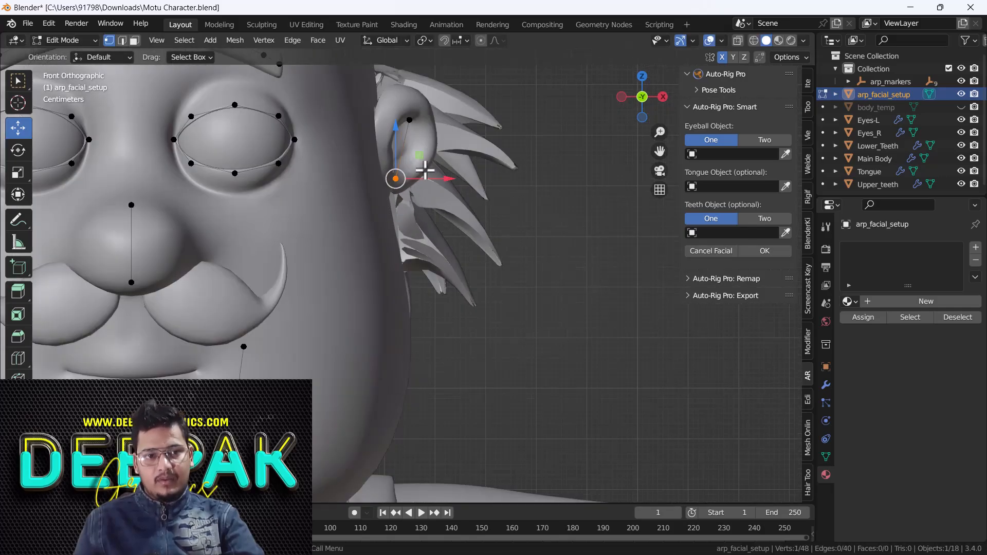
Move the pair of cheek markers outward along X to the side of the left cheek and raise them along Z.
scroll(408, 244, up, 6)
shift+middle_drag(527, 142, 462, 229)
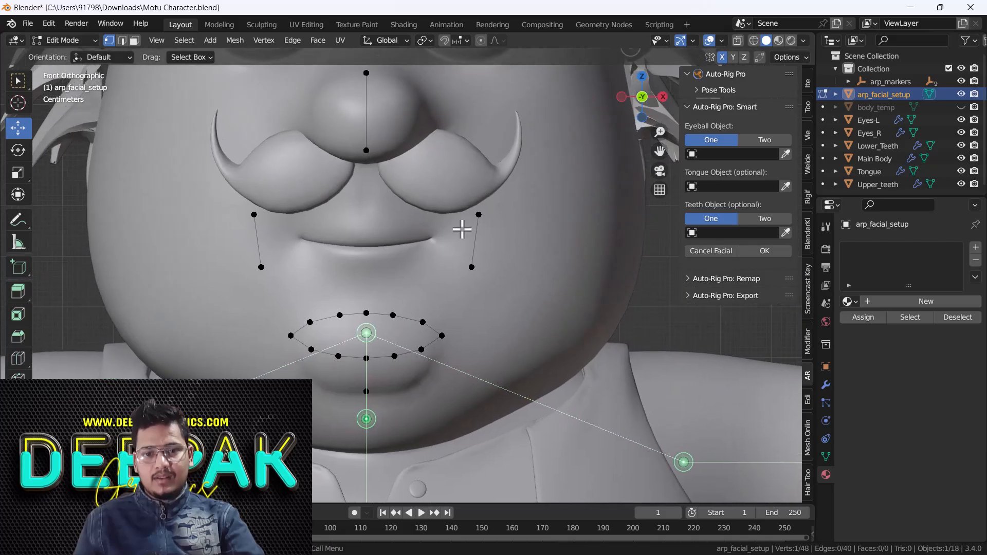
drag(458, 206, 504, 271)
shift+middle_drag(504, 270, 407, 307)
drag(415, 277, 503, 263)
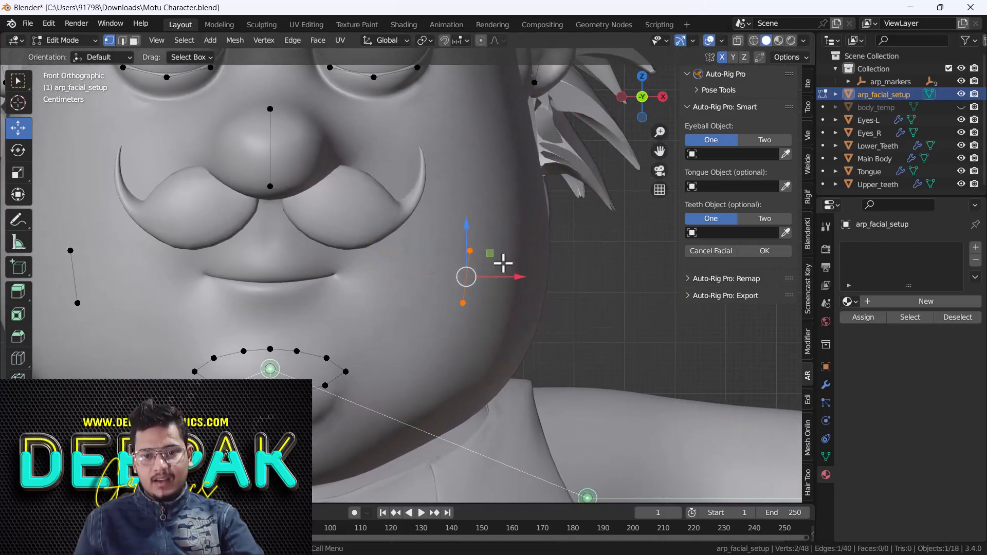
drag(471, 232, 483, 179)
Lower the bottom cheek marker to mouth level and raise the top cheek marker slightly.
click(467, 247)
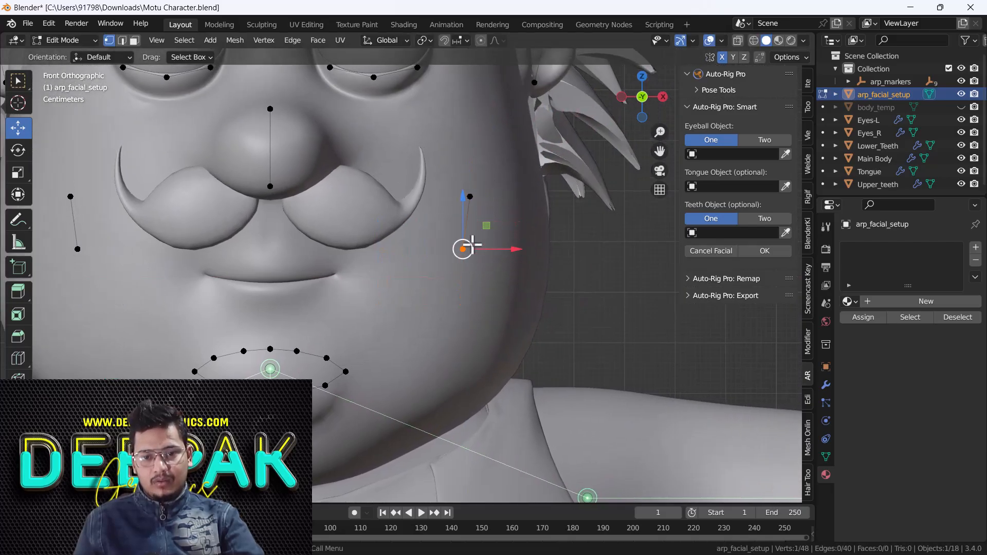
drag(463, 224, 456, 256)
click(470, 197)
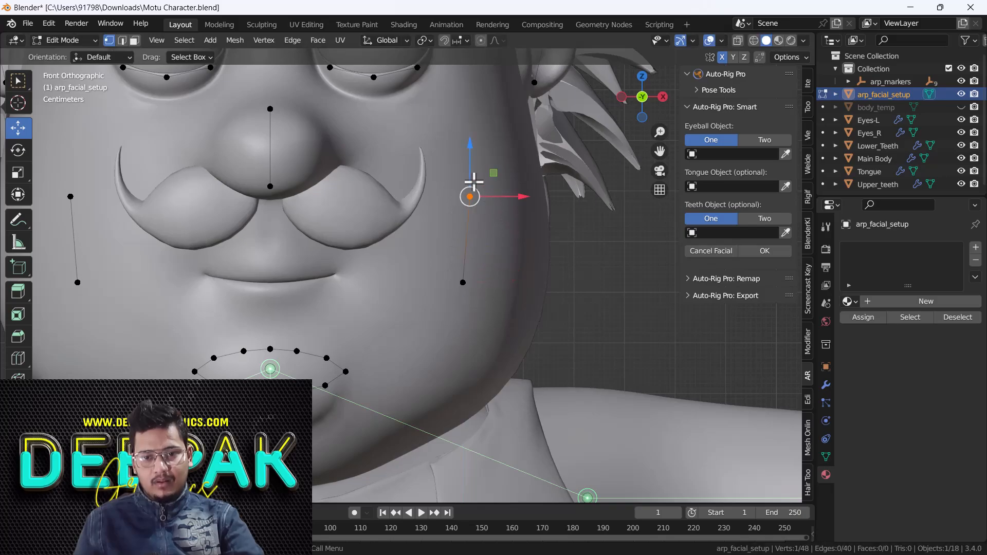
drag(473, 176, 473, 170)
Select the whole loop of lip markers and raise it from the chin onto the mouth.
scroll(474, 177, down, 3)
scroll(375, 278, up, 4)
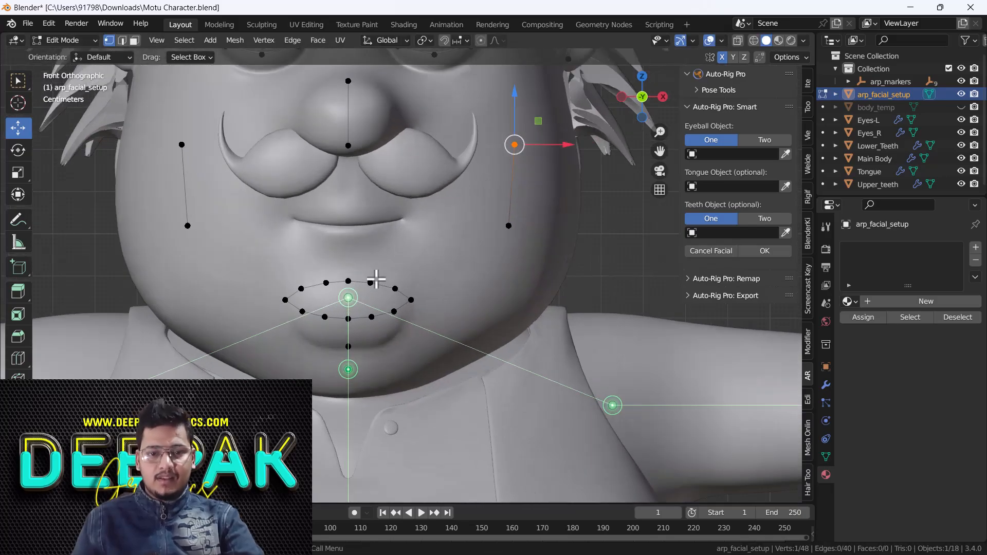
click(370, 284)
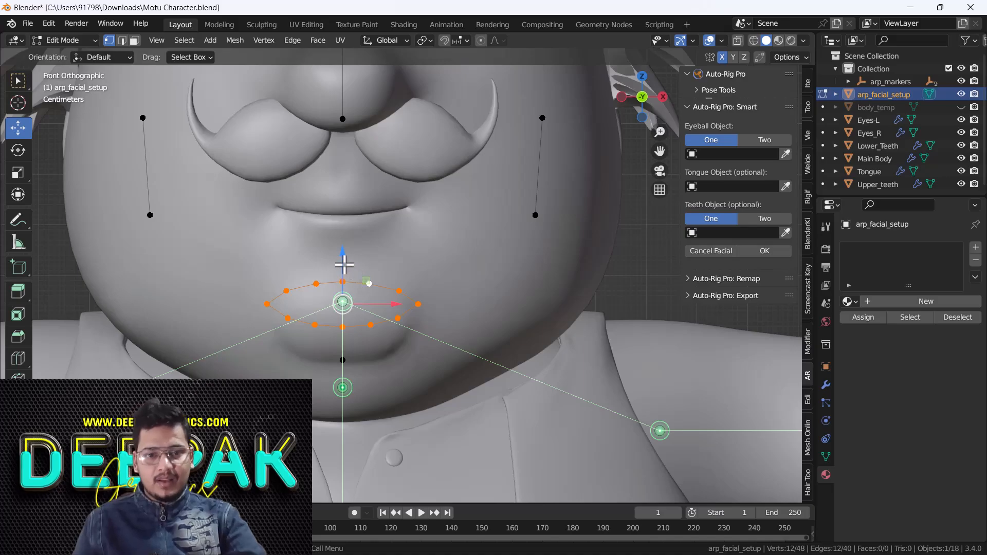
key(g)
click(341, 161)
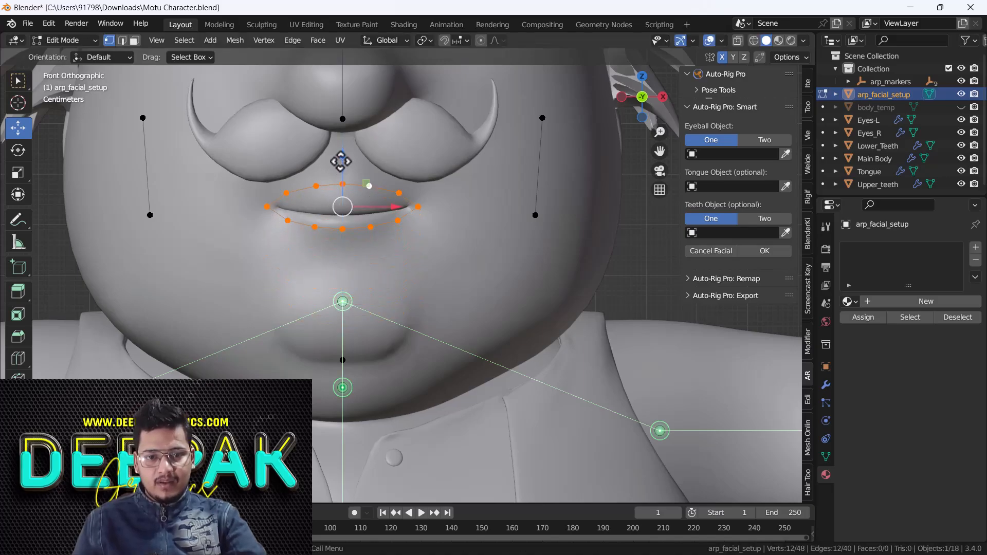
Flatten the lip marker loop by scaling it along Z, then lower it slightly onto the mouth opening.
scroll(341, 165, up, 6)
key(s)
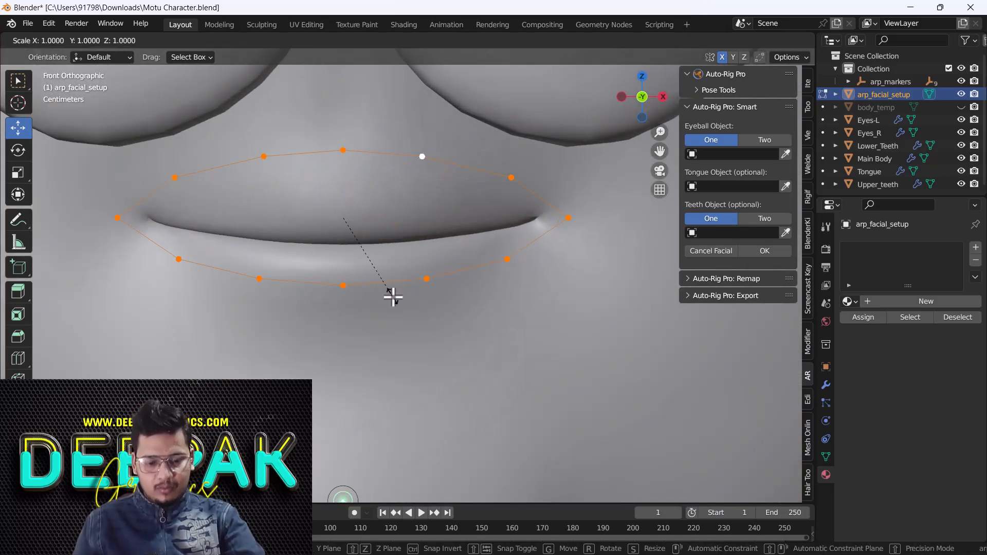
key(z)
click(366, 250)
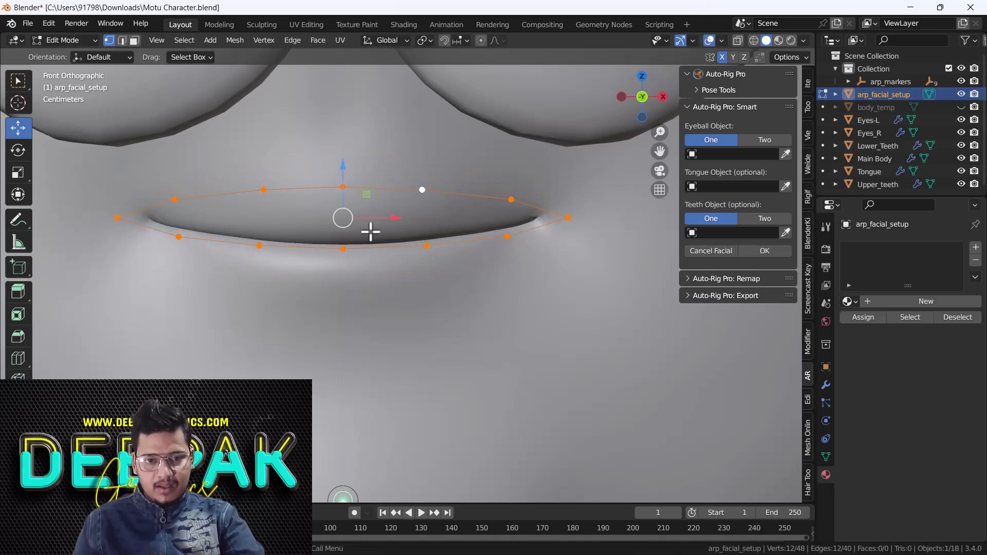
drag(345, 180, 344, 199)
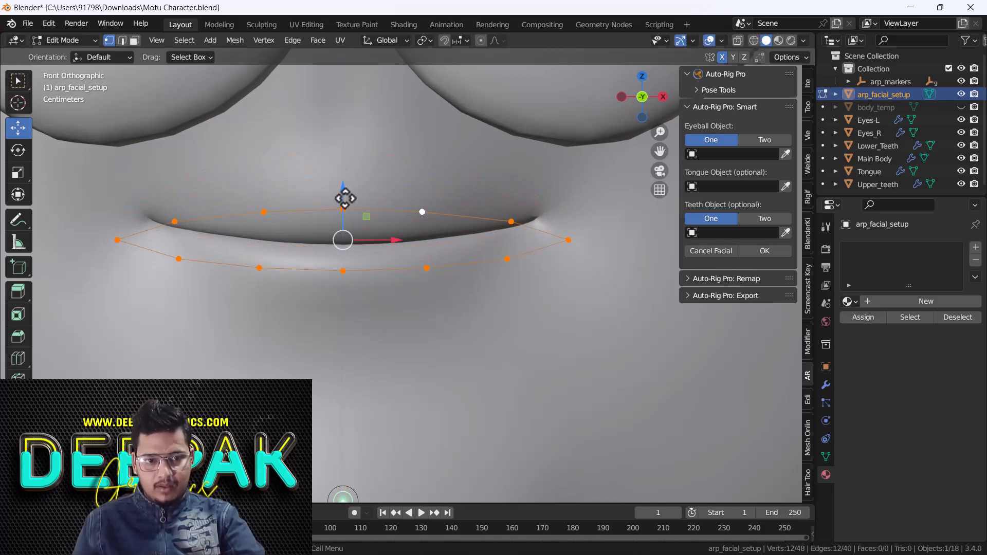
Raise the mouth corner marker and the adjacent upper and lower lip markers on the character's right side to follow the mouth's curve.
click(175, 221)
drag(173, 208, 174, 198)
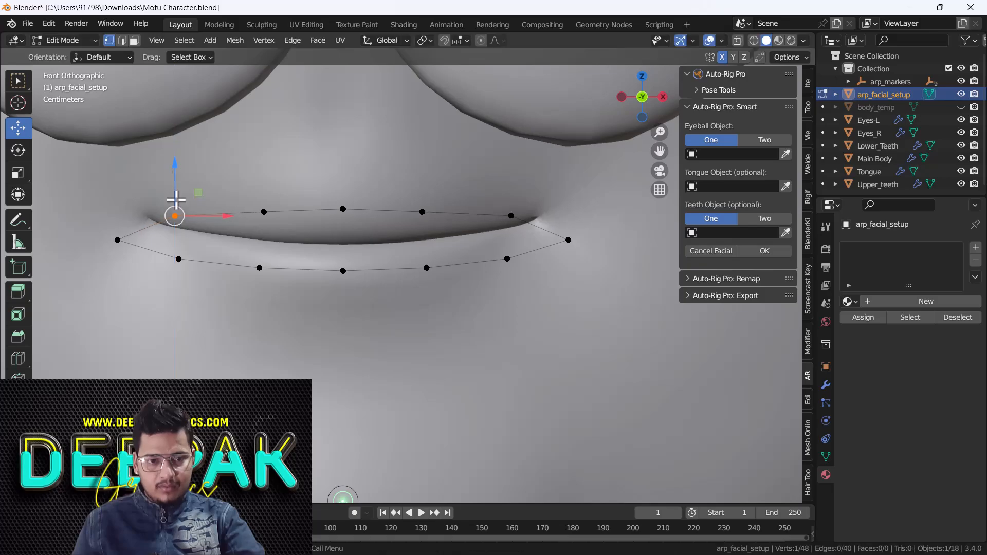
click(117, 239)
drag(128, 224, 132, 191)
click(178, 258)
drag(180, 238, 184, 228)
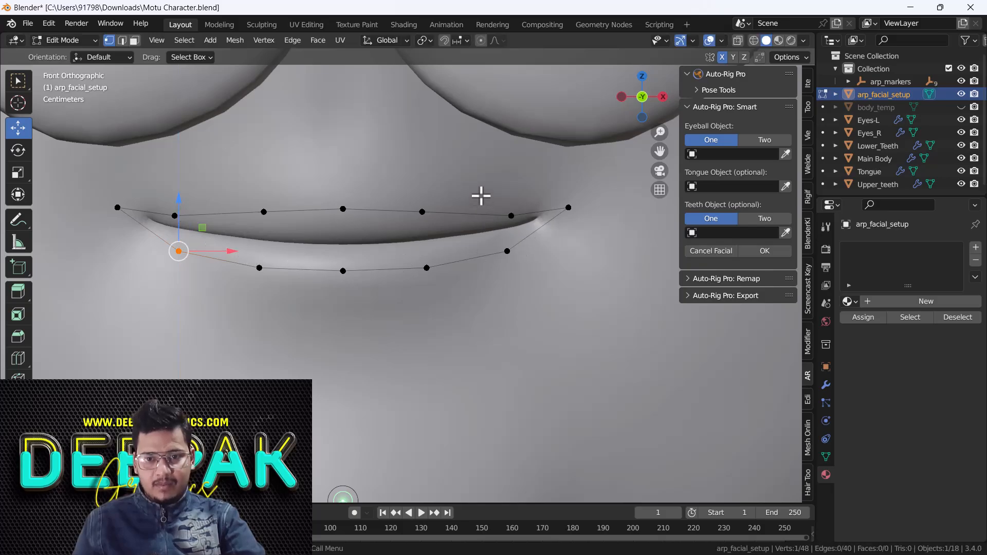
Raise the outer upper lip marker slightly and lower the inner and centre upper lip markers to match the mouth's curve.
click(512, 216)
drag(512, 197, 512, 191)
click(422, 212)
drag(421, 186, 421, 194)
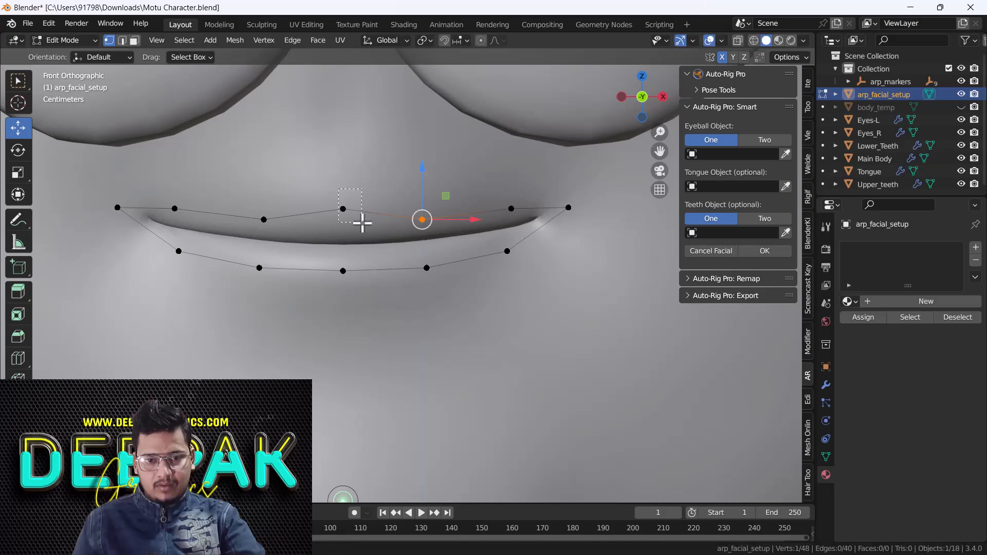
click(343, 209)
drag(343, 185, 344, 200)
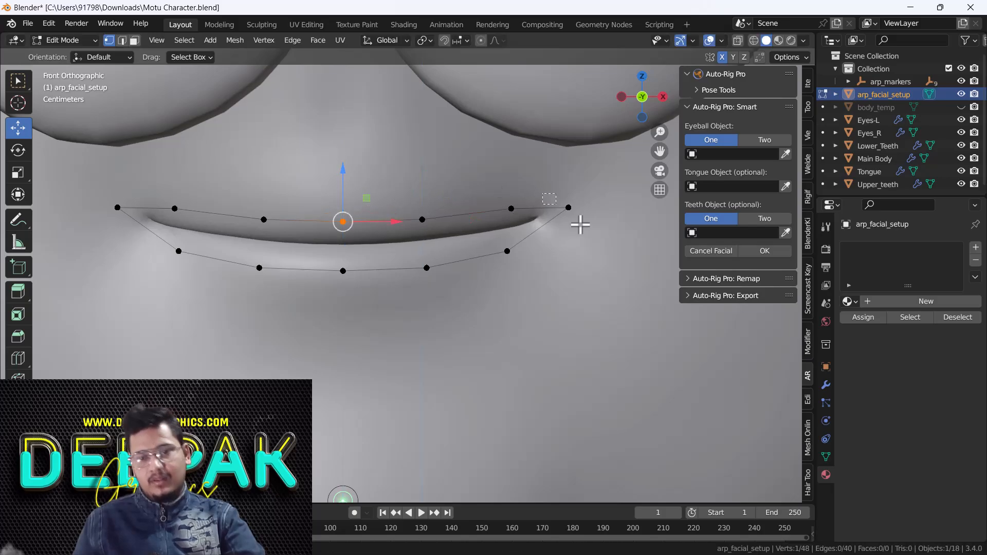
Move the left mouth corner marker inward along X and slightly down onto the corner of the lips.
click(570, 210)
drag(588, 209, 571, 217)
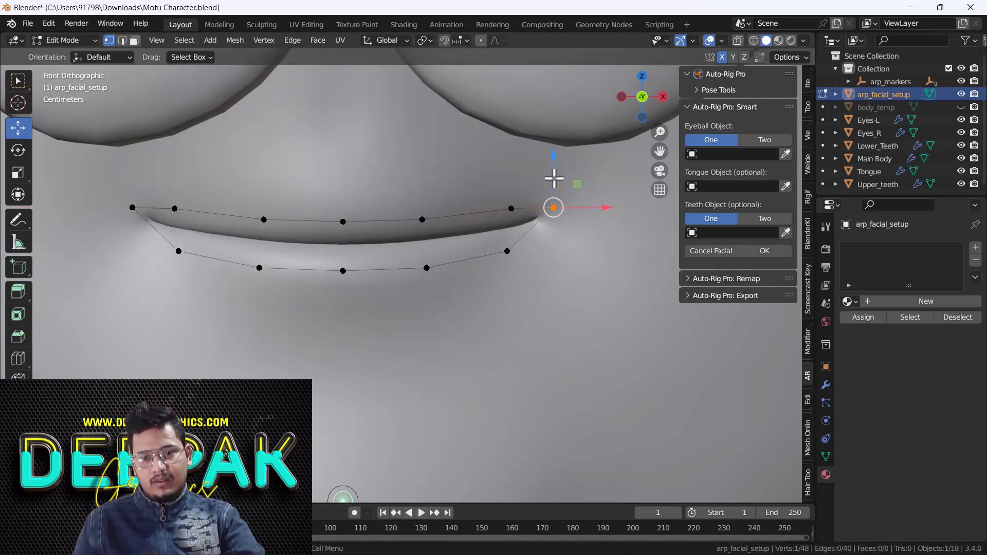
drag(553, 177, 555, 184)
Raise the upper chin marker along Z toward the top of the chin and move the lower chin marker slightly up.
scroll(315, 283, down, 3)
scroll(329, 280, down, 3)
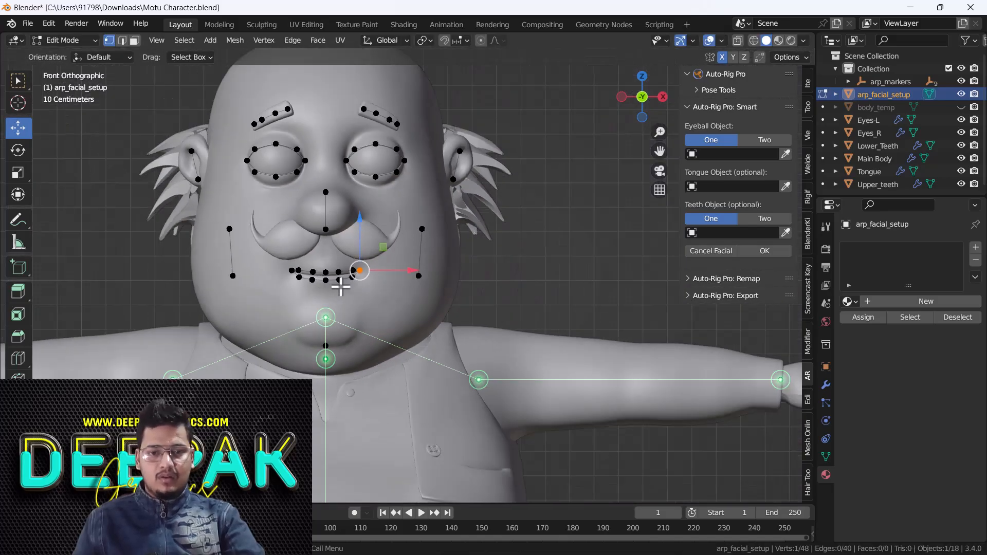
scroll(335, 353, up, 7)
click(360, 266)
drag(363, 266, 357, 154)
drag(322, 289, 399, 340)
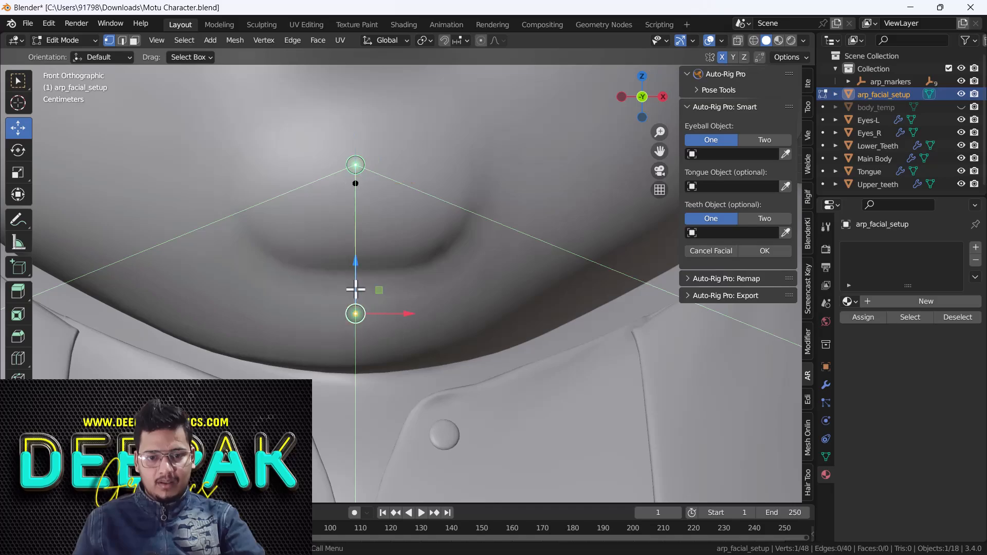
drag(355, 286, 364, 258)
Set the eyeball objects to Two, assigning Eyes-L as the left eyeball and Eyes_R as the right eyeball.
scroll(366, 270, down, 7)
shift+middle_drag(367, 301, 379, 260)
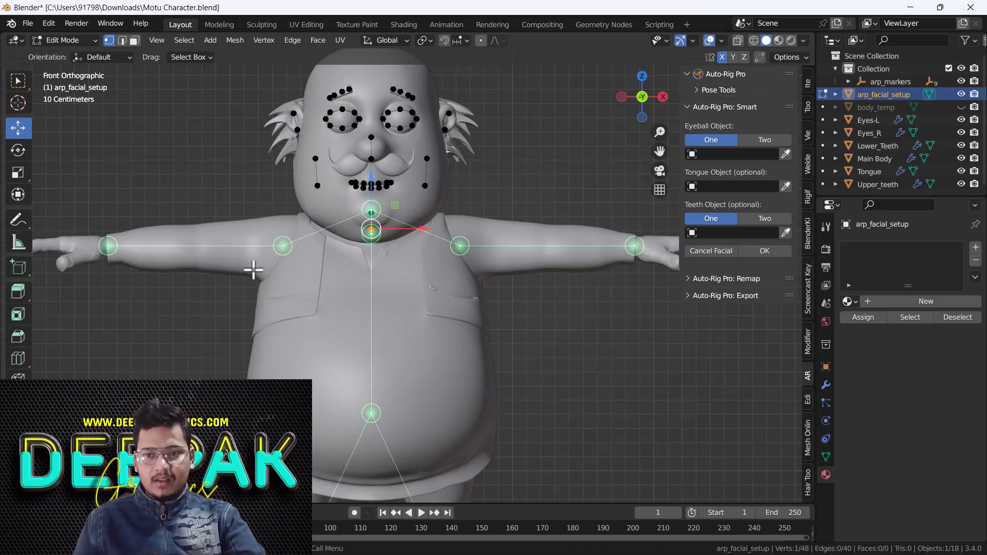
shift+middle_drag(331, 228, 326, 297)
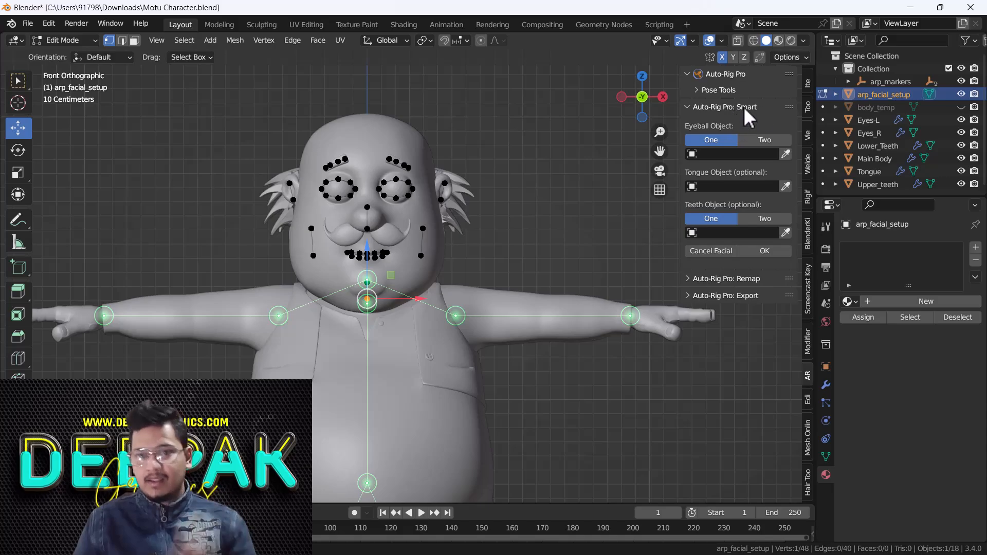
click(766, 139)
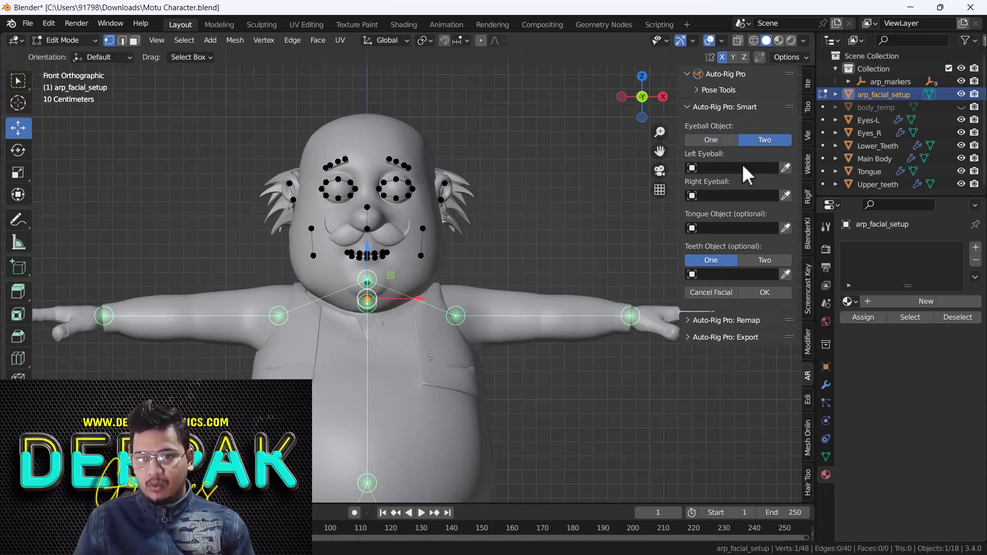
click(735, 169)
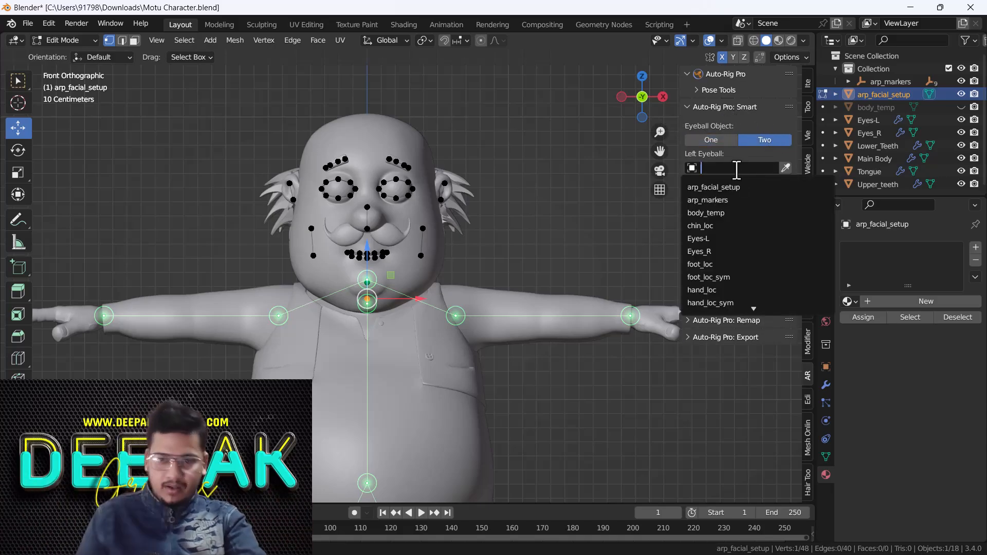
click(710, 238)
click(732, 196)
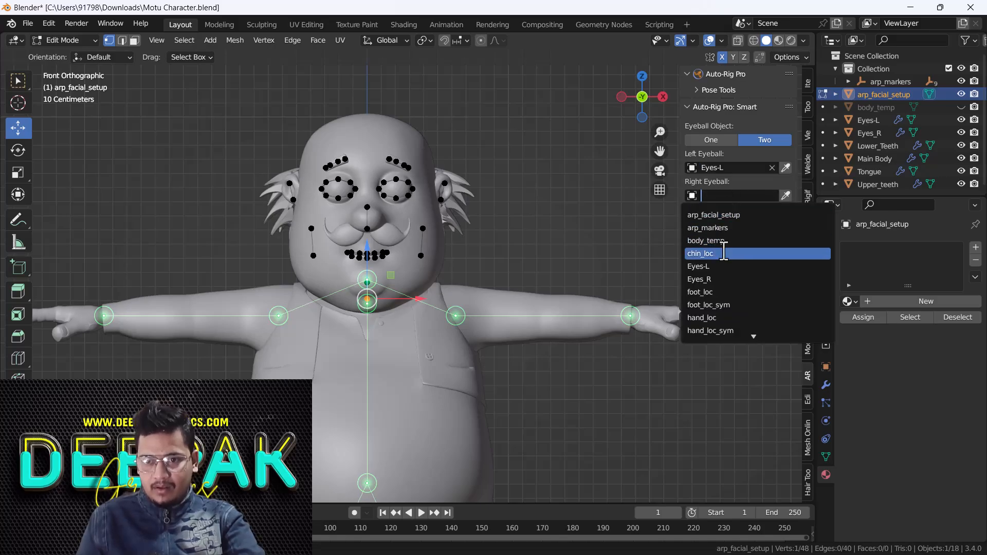
click(715, 277)
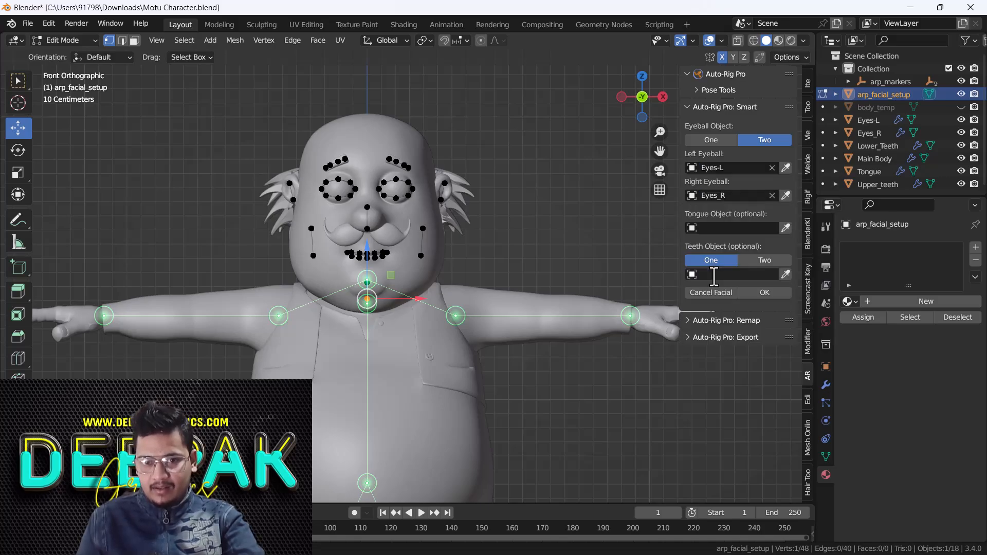
Assign the Tongue object as the facial setup's tongue.
click(732, 228)
text(t)
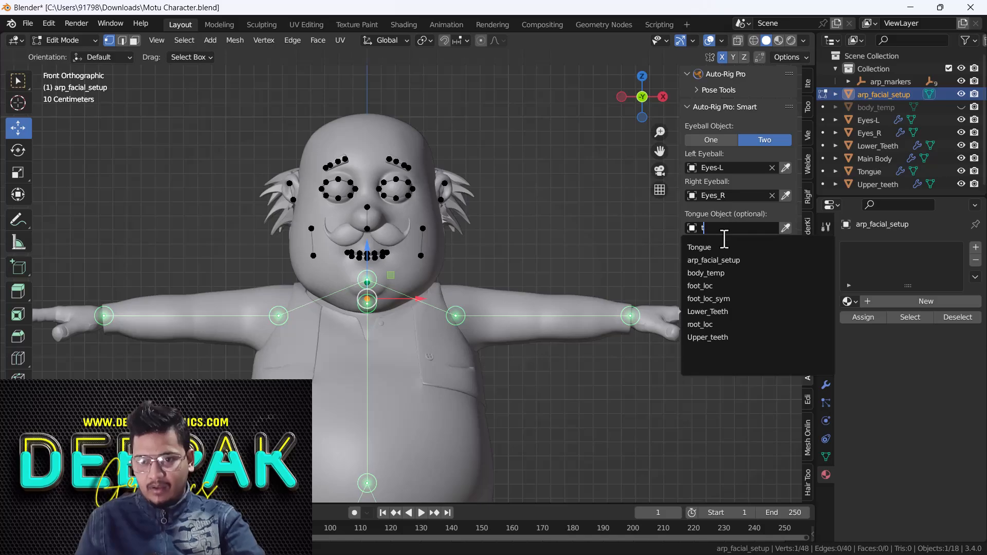
click(784, 247)
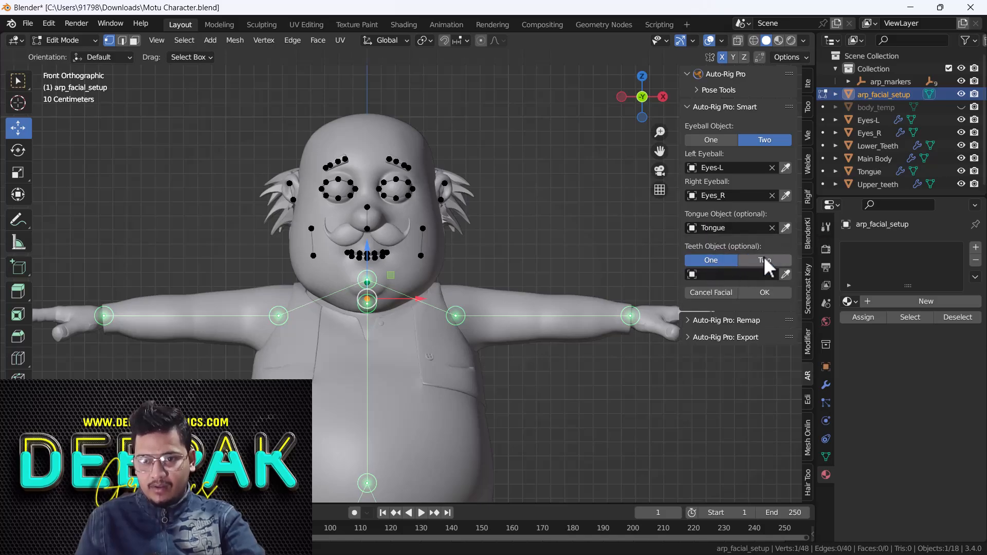
Set the teeth objects to Two, assign Upper_teeth and Lower_Teeth, and confirm the facial setup.
click(767, 260)
click(735, 288)
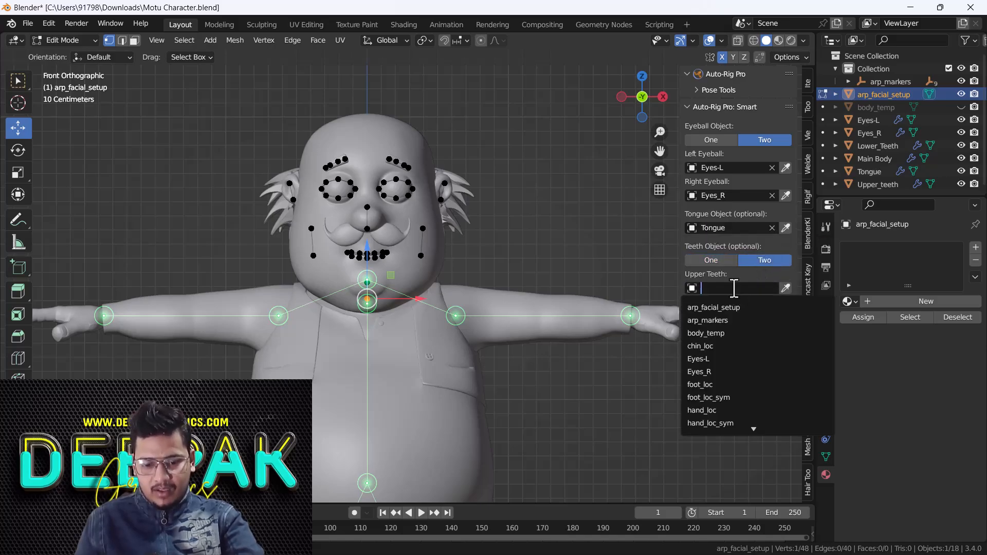
text(u)
click(727, 304)
click(726, 315)
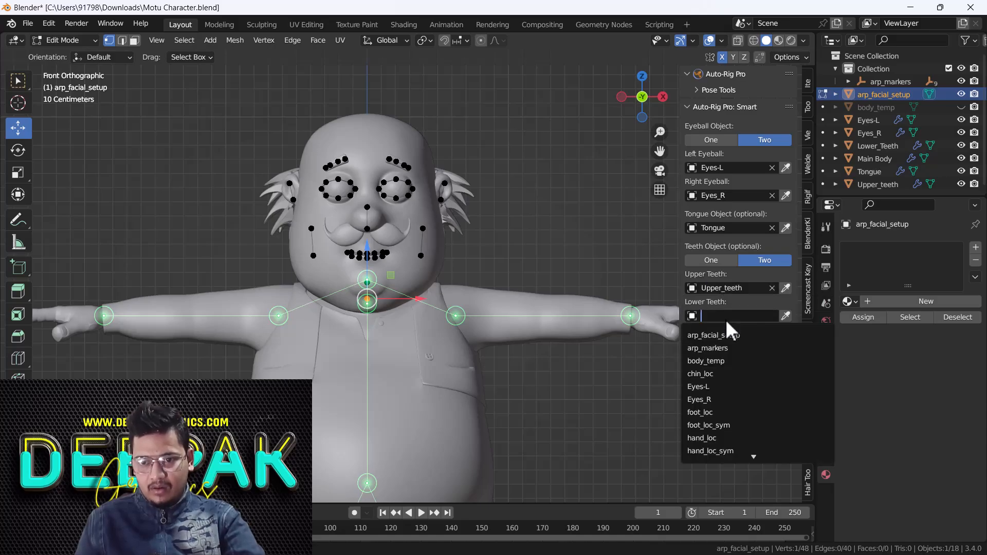
text(l)
click(732, 334)
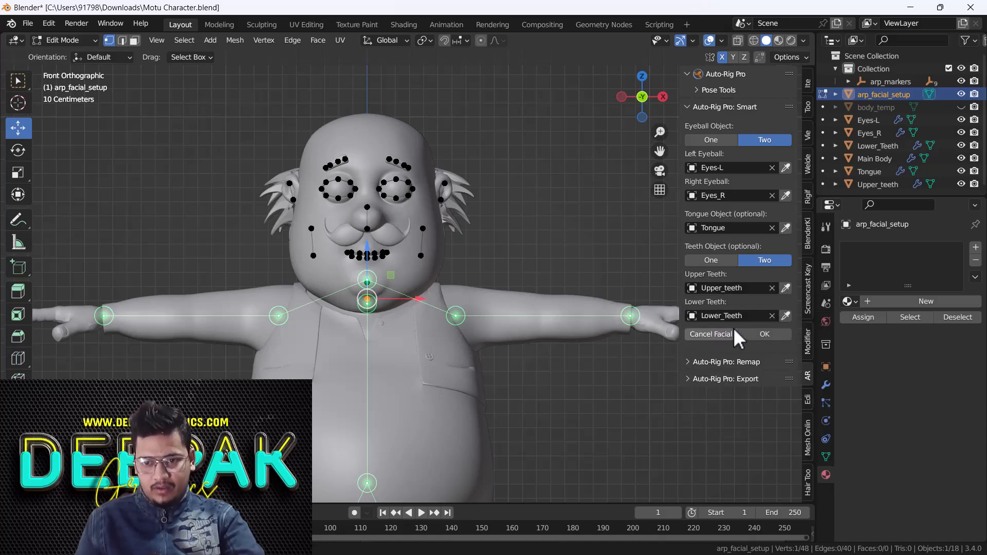
click(775, 335)
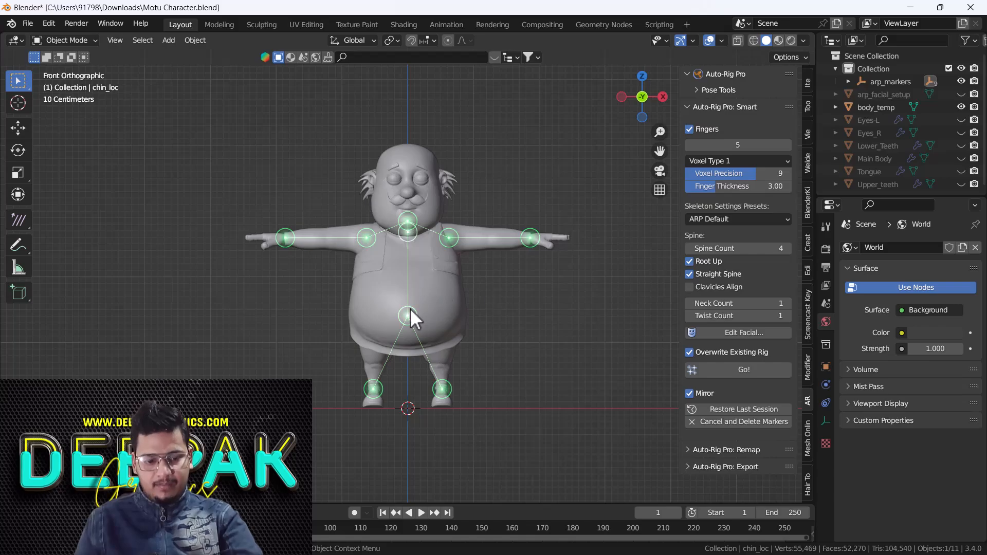
Generate the Auto-Rig Pro Smart rig from the placed body and facial markers.
scroll(411, 309, down, 3)
shift+middle_drag(413, 323, 374, 293)
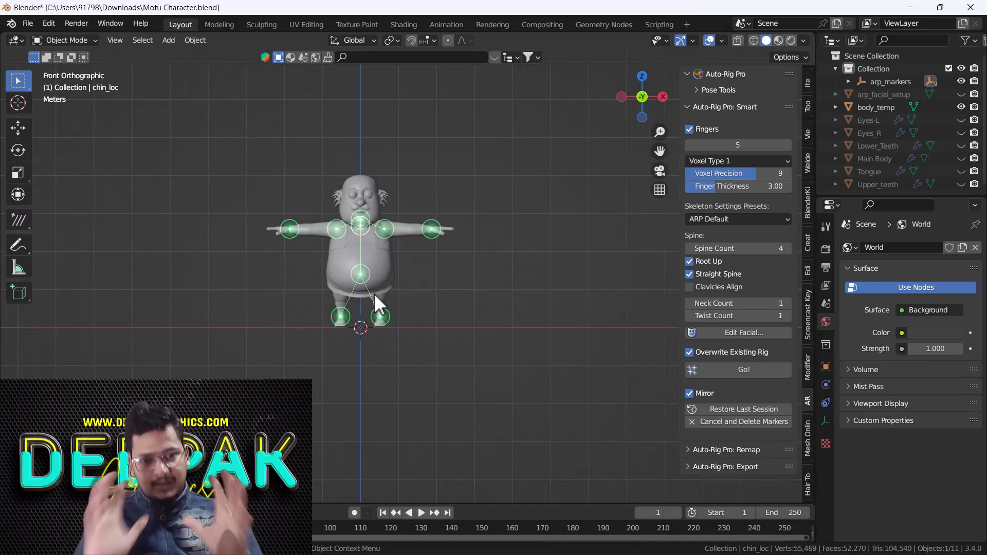
click(734, 370)
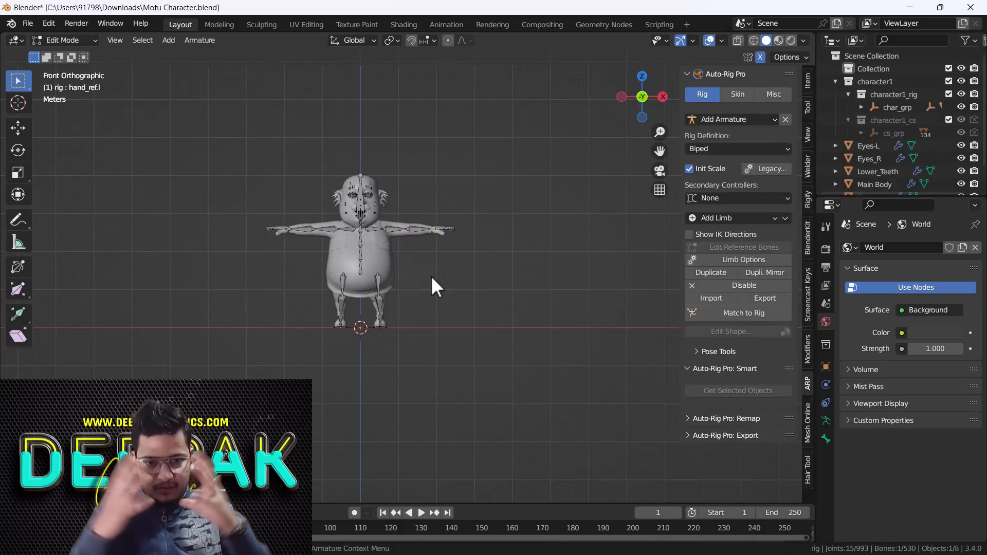
Examine how the generated reference bones fit the character's head, left arm, hand and fingers.
middle_drag(447, 282, 446, 201)
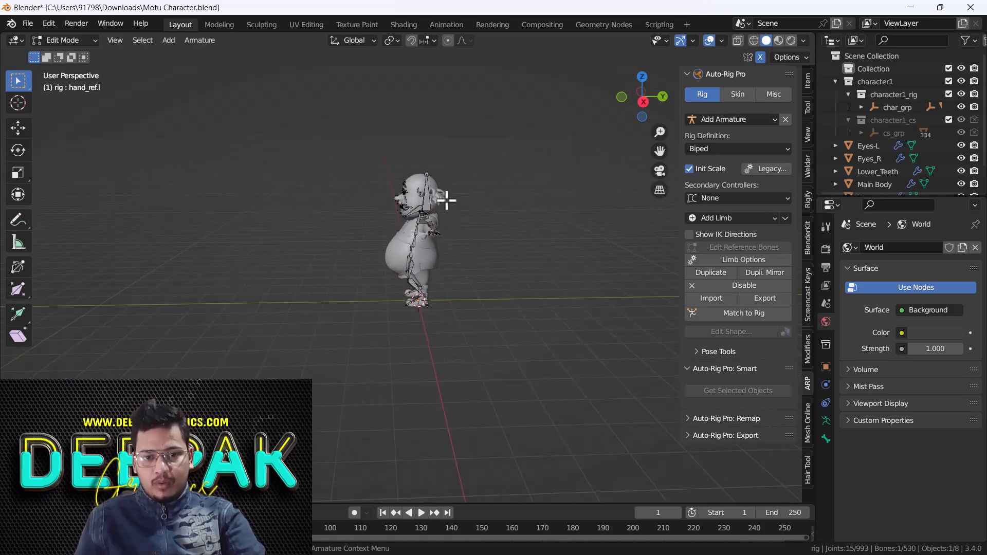
scroll(447, 201, up, 7)
middle_drag(420, 250, 480, 266)
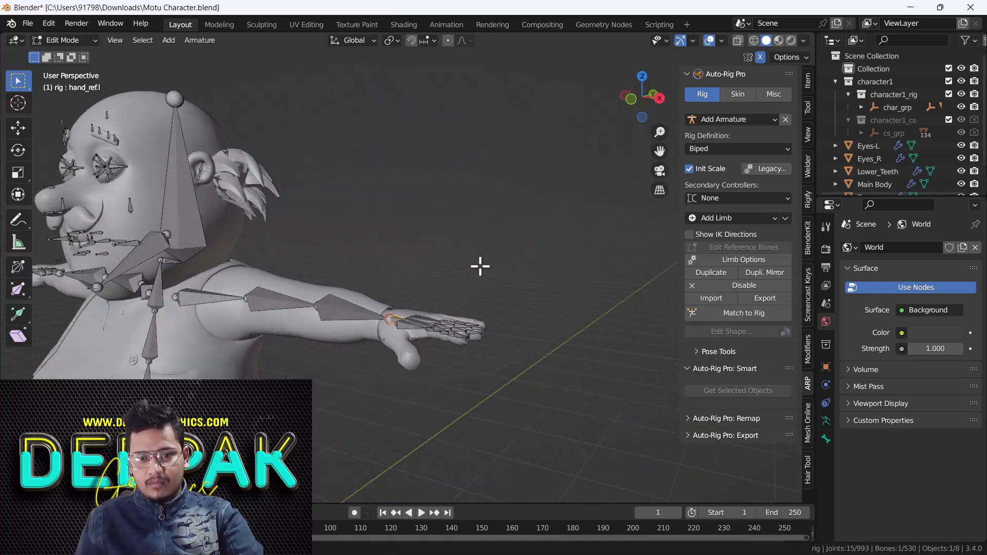
scroll(441, 326, up, 3)
middle_drag(441, 326, 440, 416)
scroll(441, 328, up, 2)
shift+middle_drag(441, 381, 323, 222)
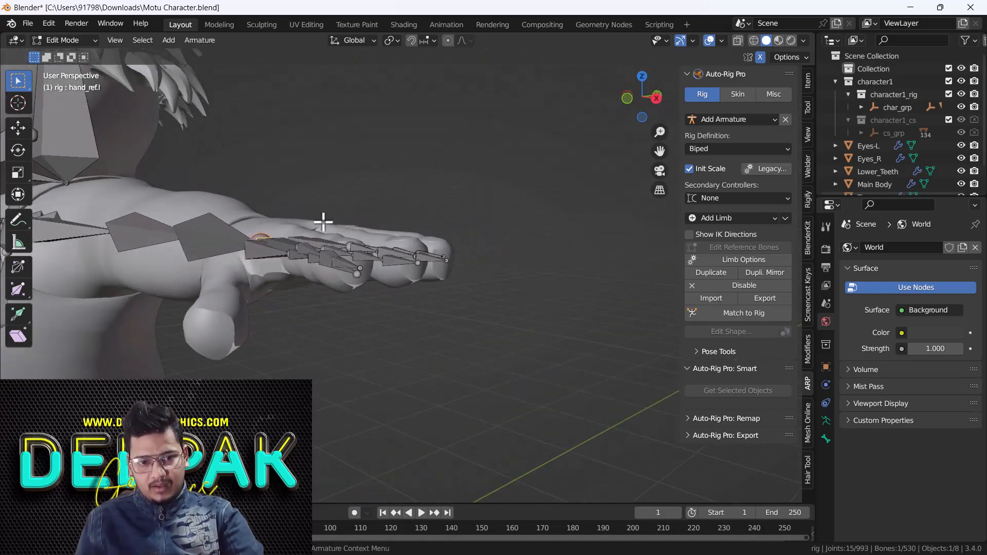
Examine the fit of the reference bones along the arms, hands and whole body from the top and front views.
scroll(326, 269, down, 5)
middle_drag(326, 269, 141, 304)
scroll(331, 260, up, 4)
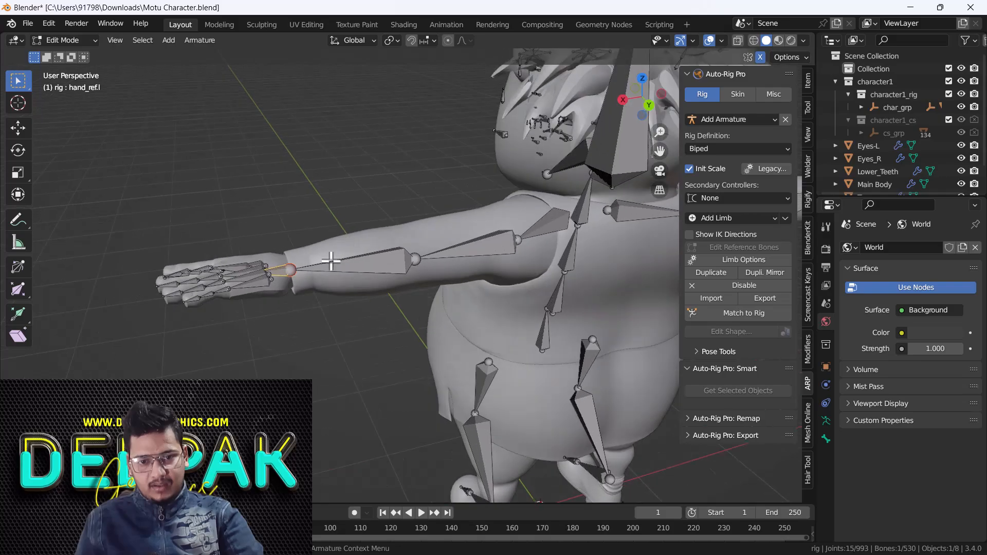
middle_drag(331, 260, 386, 210)
key(grave)
click(406, 138)
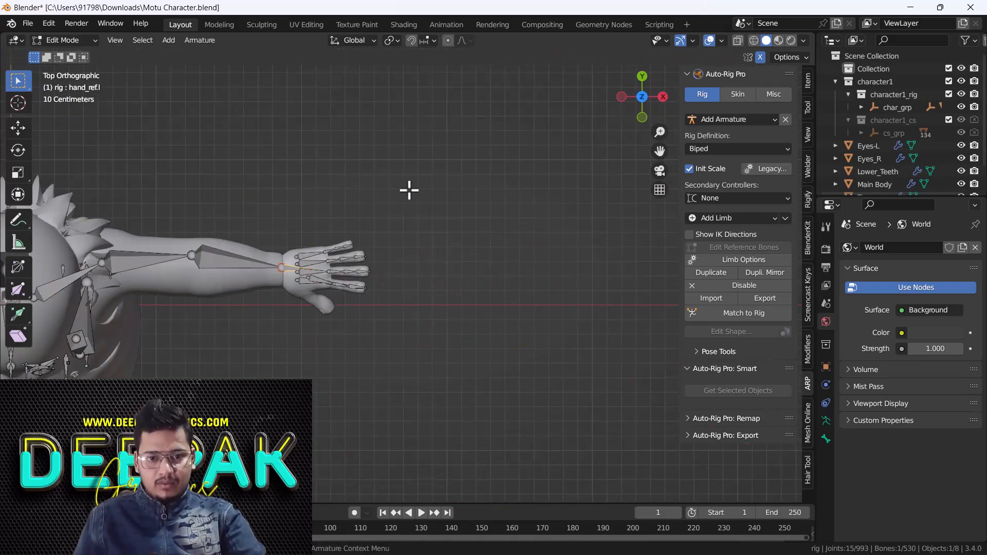
scroll(409, 190, down, 3)
shift+middle_drag(296, 259, 545, 224)
scroll(447, 273, down, 1)
middle_drag(398, 373, 406, 278)
key(grave)
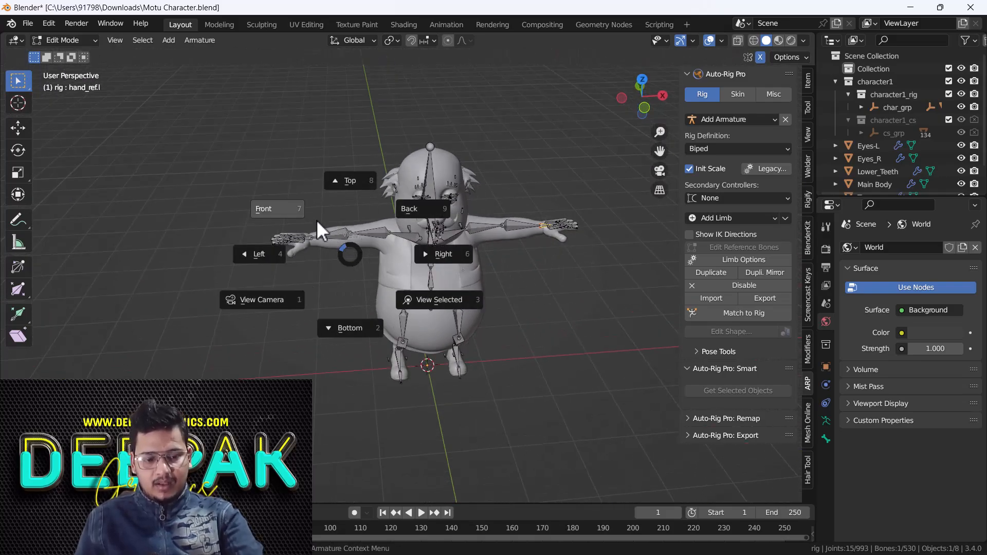
click(302, 202)
shift+middle_drag(492, 268, 361, 223)
shift+middle_drag(347, 275, 367, 305)
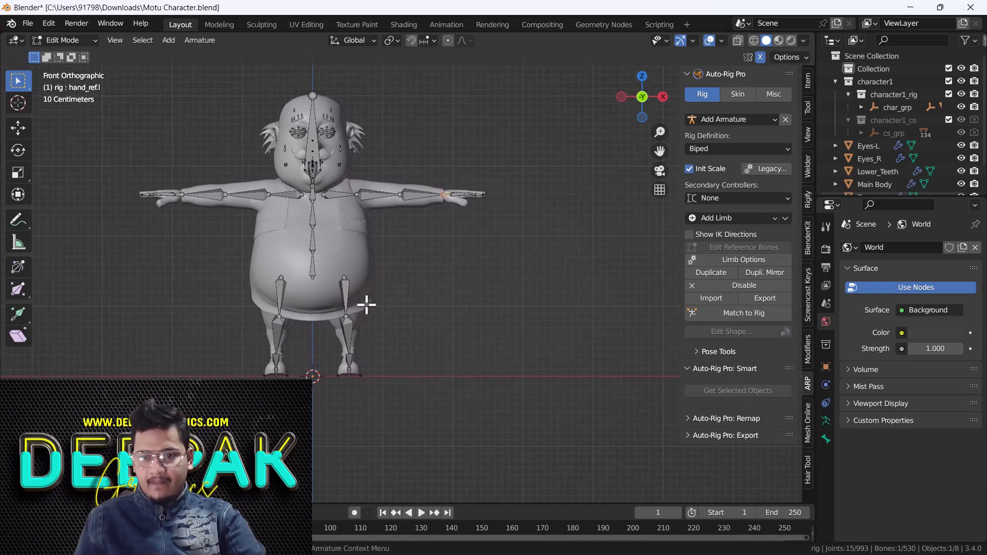
Run Match to Rig to generate the control rig from the reference bones.
click(731, 313)
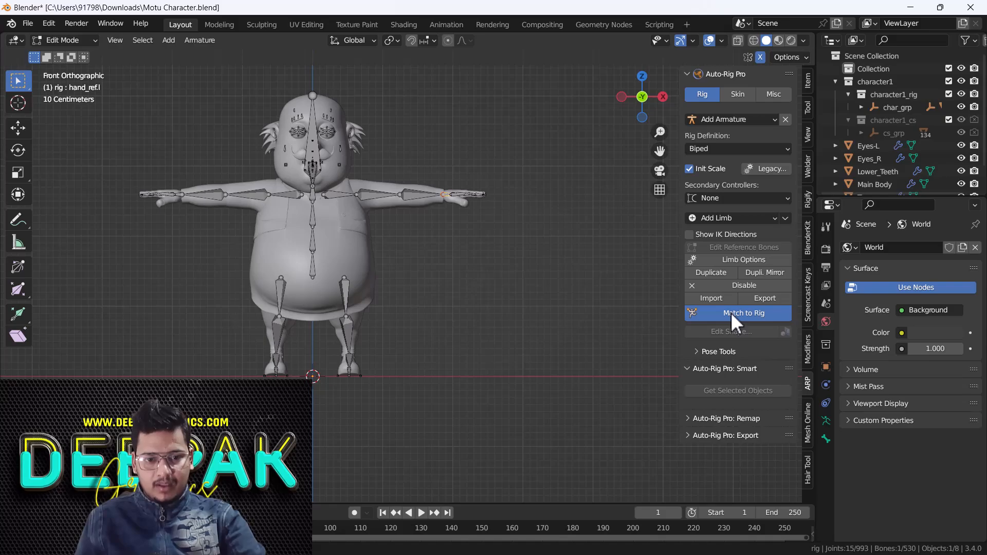
middle_drag(319, 250, 392, 315)
key(grave)
click(251, 236)
scroll(256, 239, down, 4)
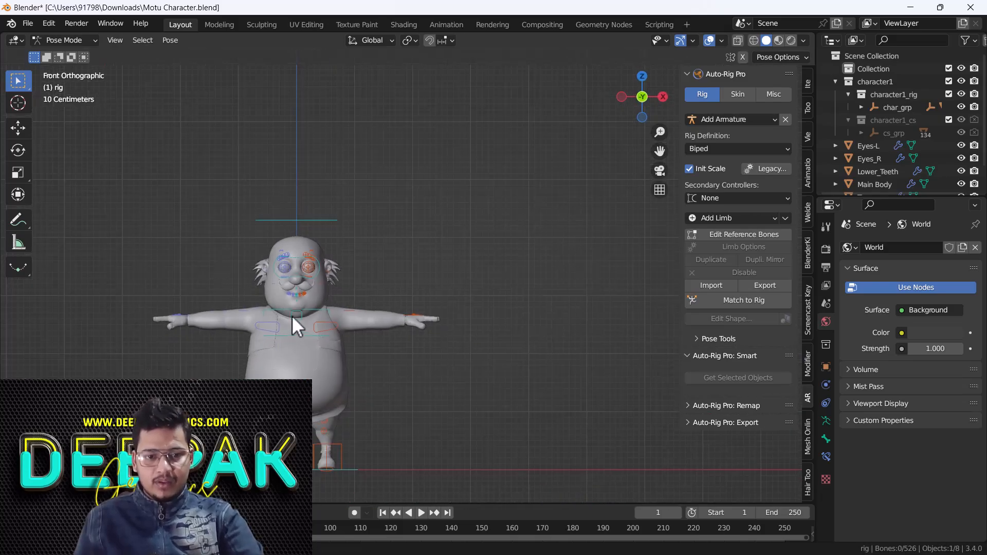
shift+middle_drag(292, 316, 303, 276)
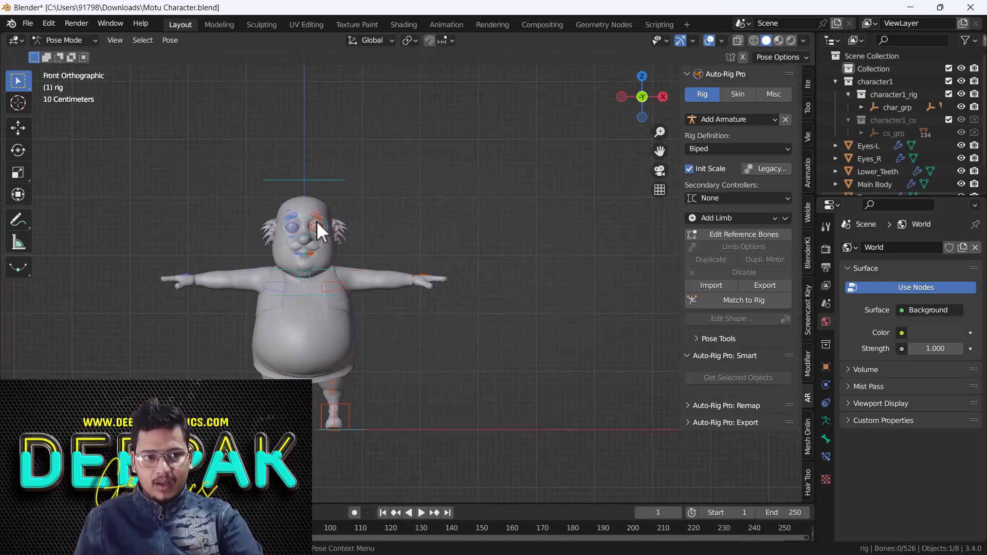
Return to Object Mode and select all of the character's meshes together with the rig.
click(70, 39)
click(64, 49)
scroll(221, 201, down, 1)
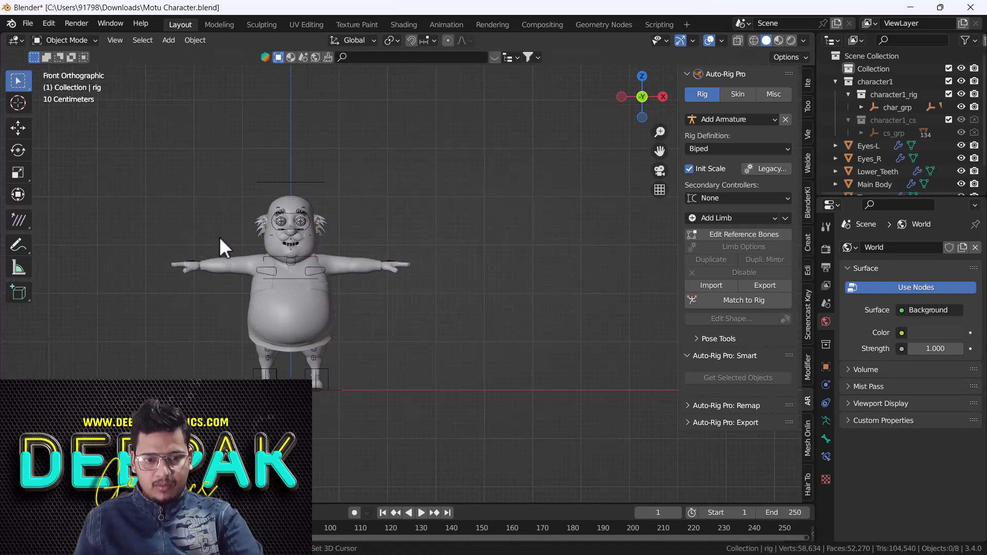
shift+middle_drag(221, 247, 272, 239)
drag(141, 143, 498, 426)
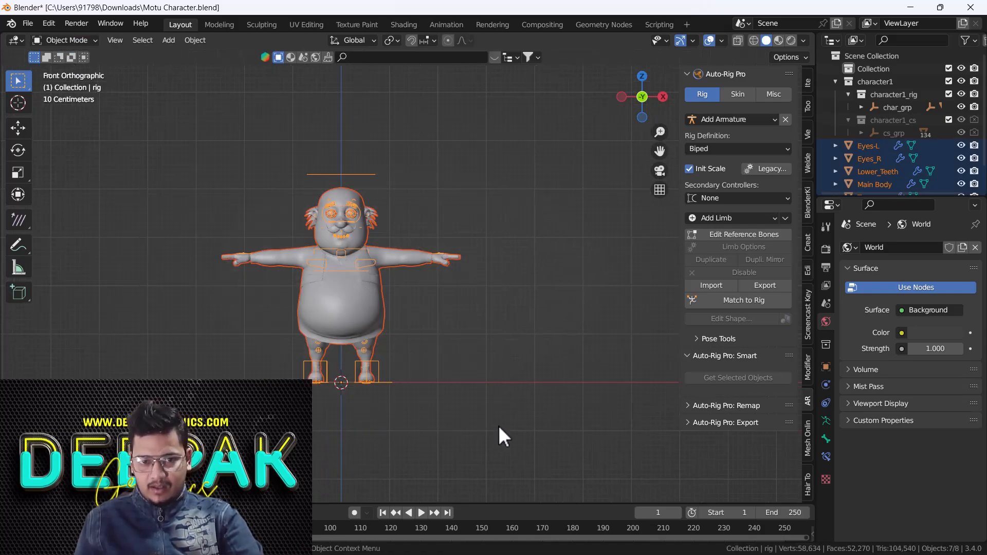
Bind the selected meshes to the rig using the Heat Maps engine with Scale Fix enabled.
scroll(308, 190, up, 6)
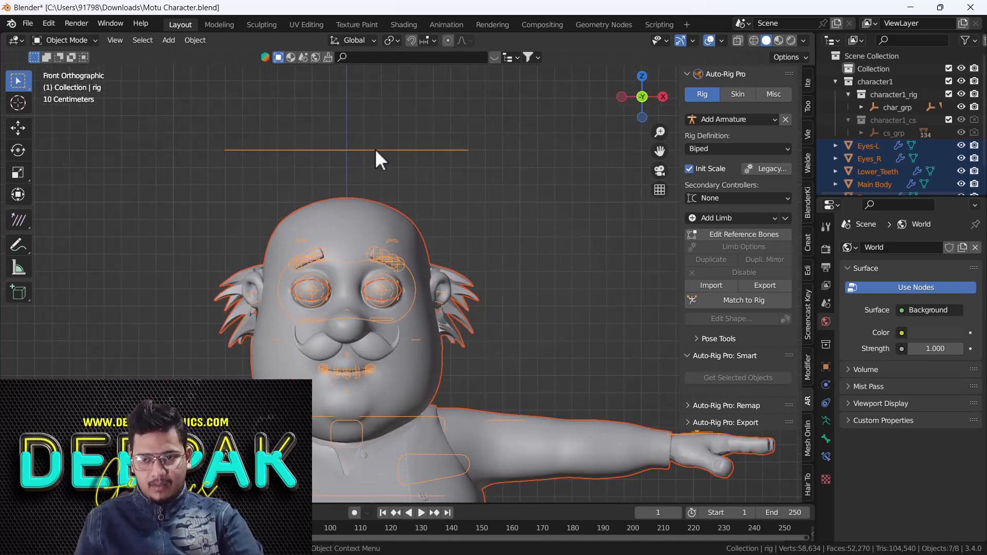
scroll(375, 150, down, 2)
shift+middle_drag(448, 172, 386, 219)
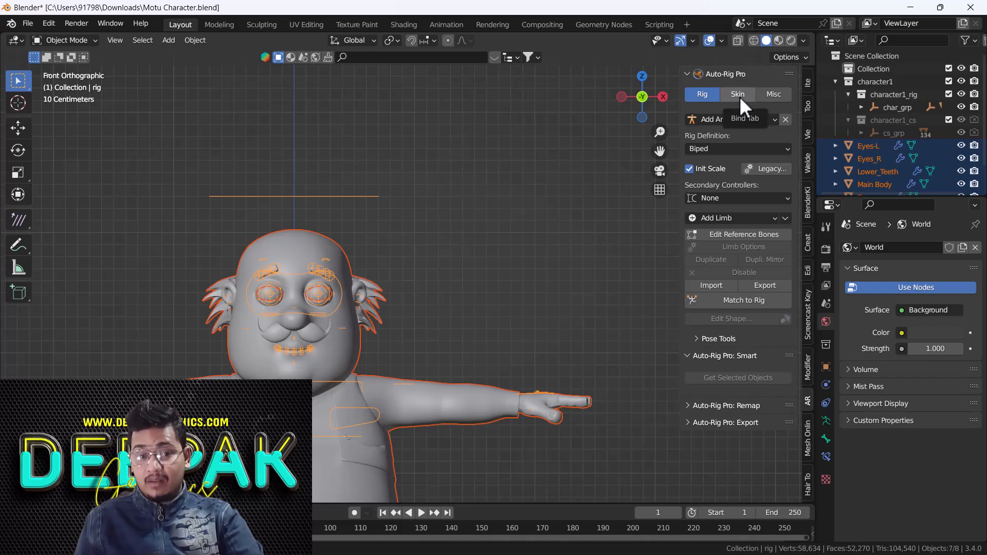
click(739, 94)
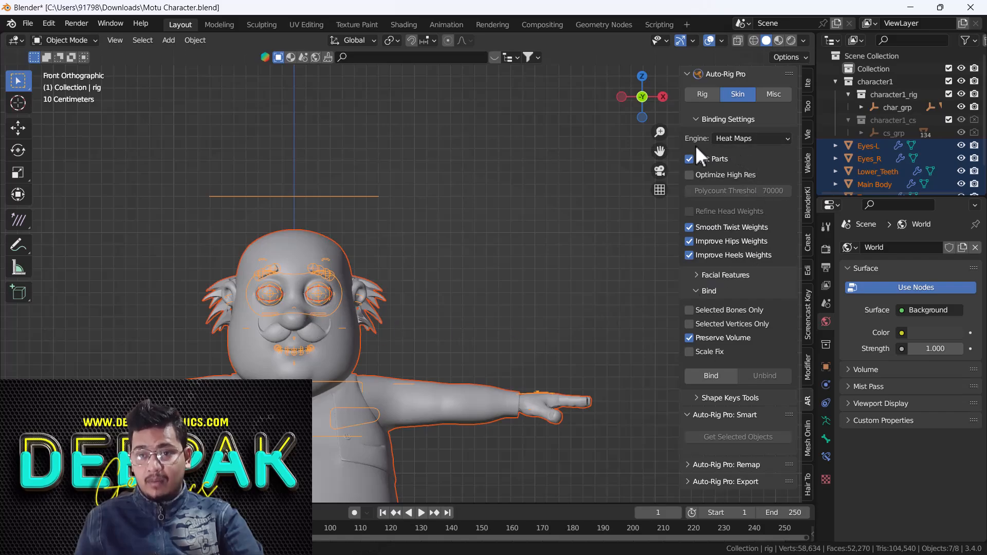
click(751, 138)
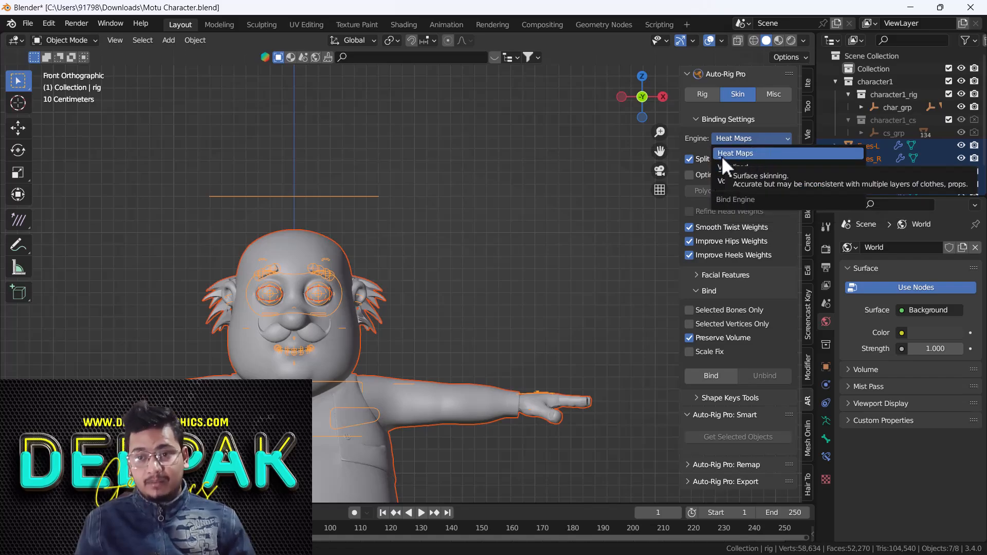
click(742, 154)
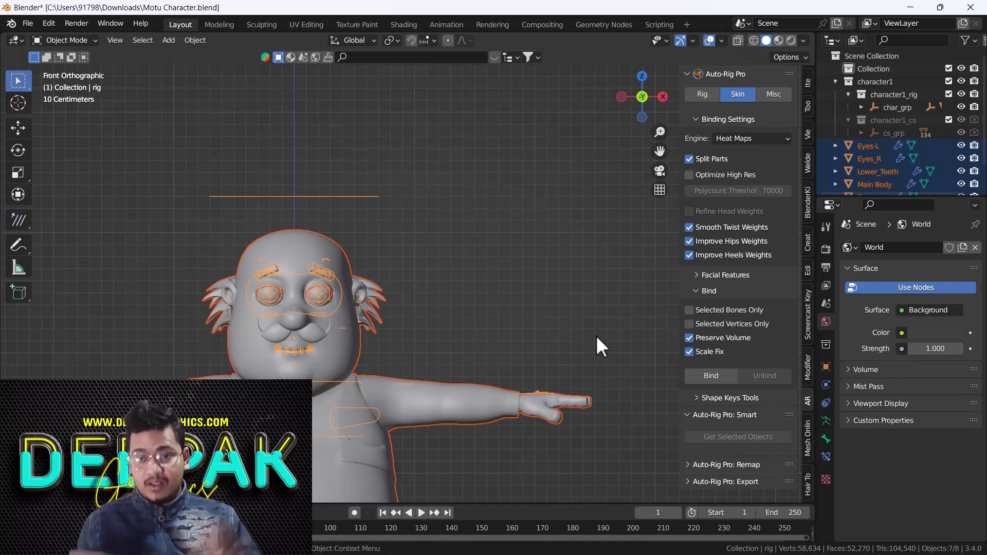
scroll(438, 339, down, 3)
shift+middle_drag(423, 343, 412, 222)
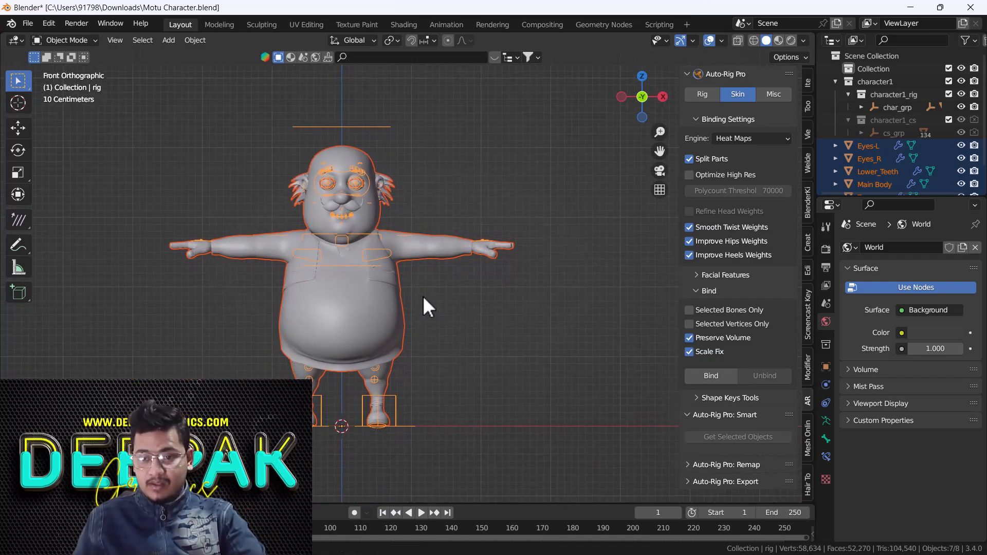
click(717, 374)
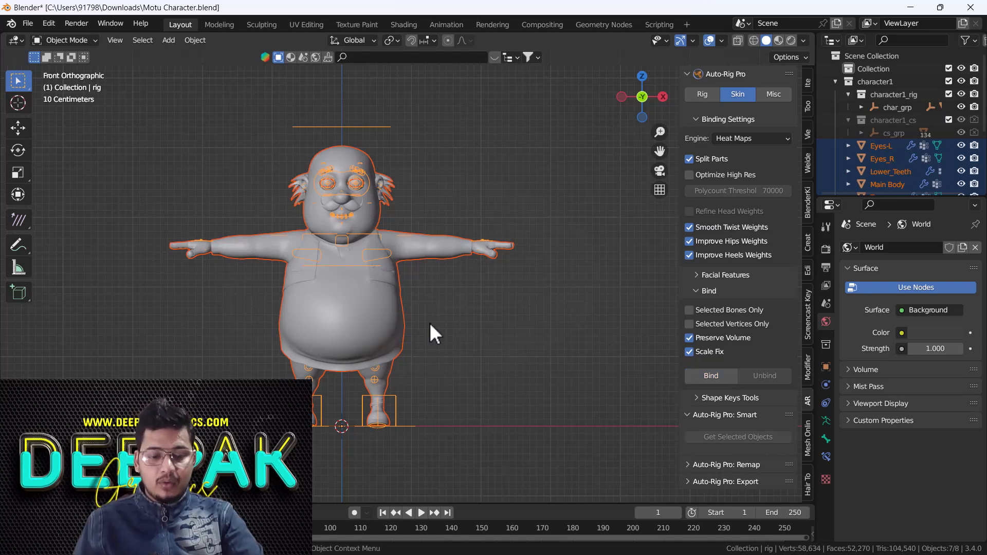
Select only the rig and switch it to Pose Mode.
middle_drag(430, 330, 490, 329)
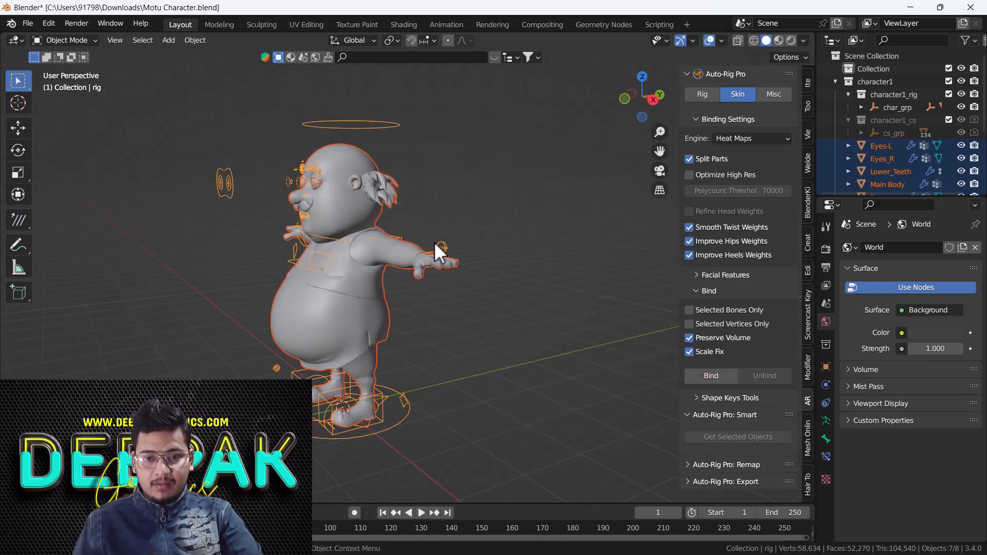
middle_drag(434, 241, 466, 274)
click(335, 263)
click(67, 41)
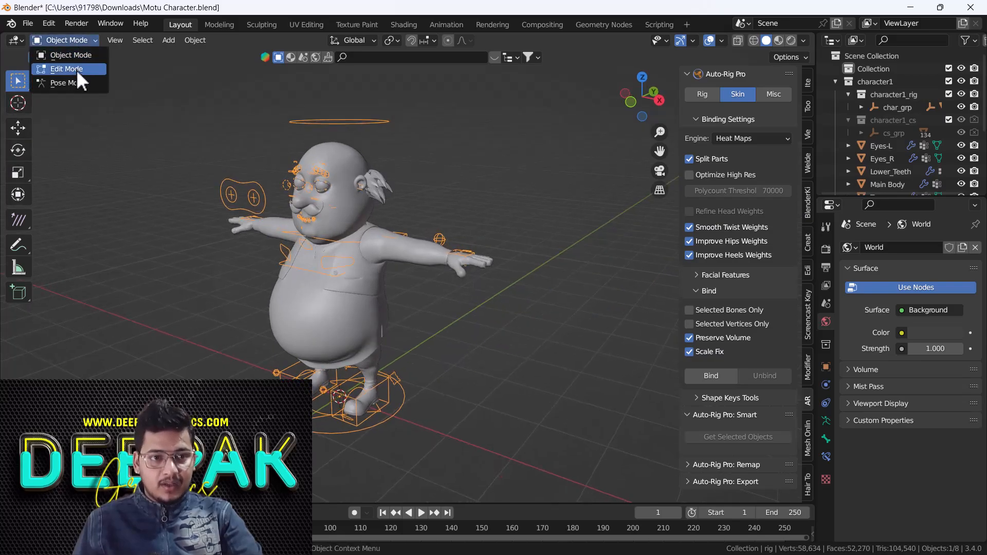
click(64, 82)
Try moving the left hand IK control to test how the bound arm deforms.
scroll(463, 257, up, 4)
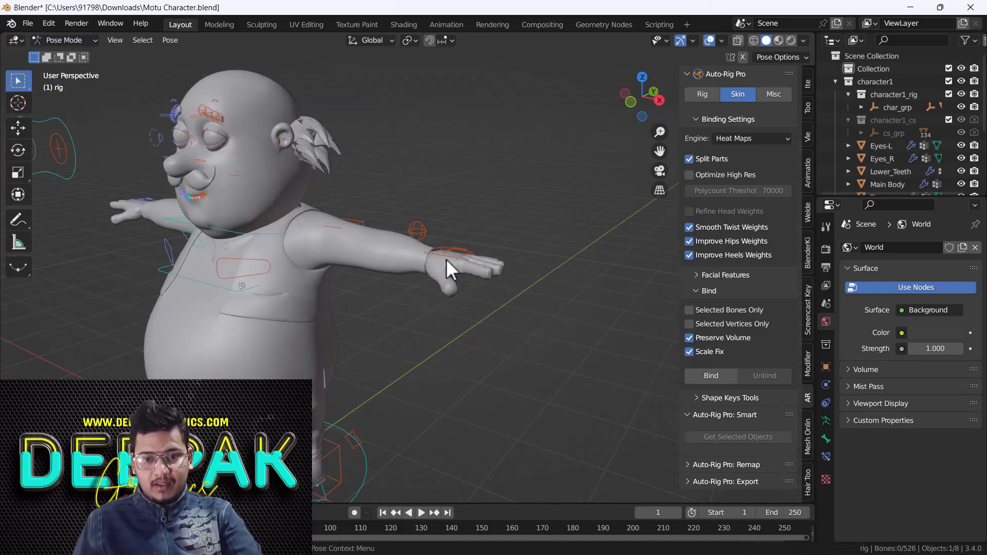
click(446, 261)
scroll(449, 280, down, 5)
key(g)
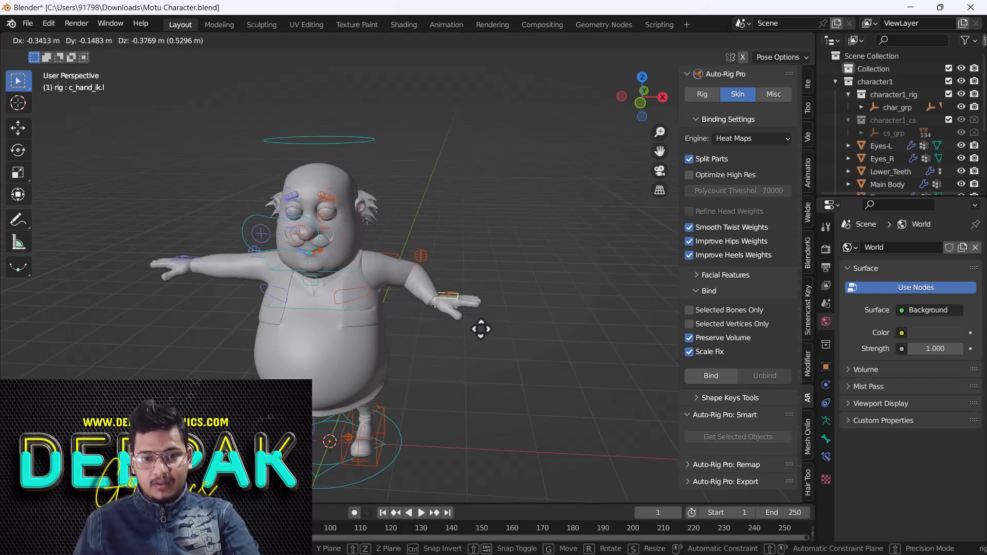
right_click(473, 340)
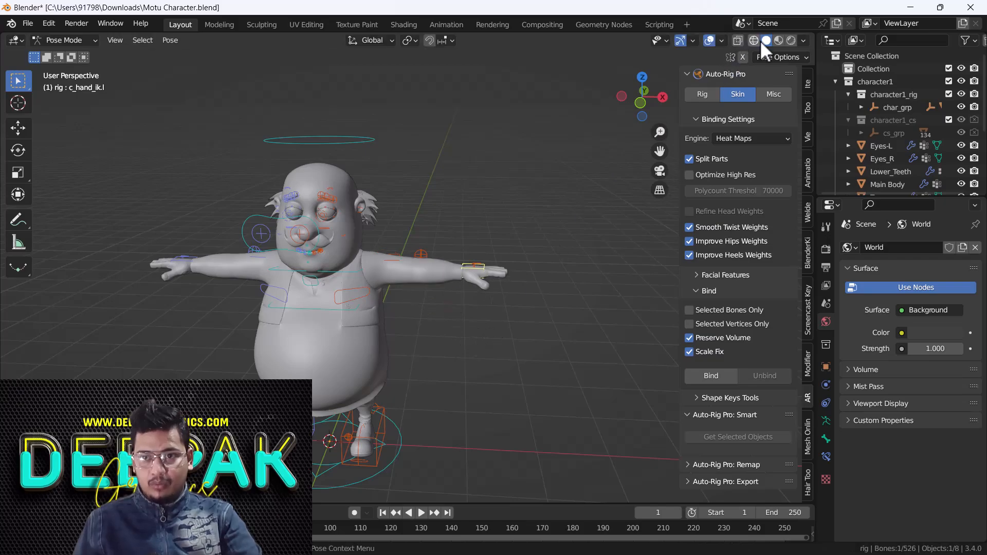
Try moving and rotating the left hand IK control in Material Preview shading, and undo the test pose.
click(778, 40)
shift+middle_drag(429, 328, 394, 283)
key(g)
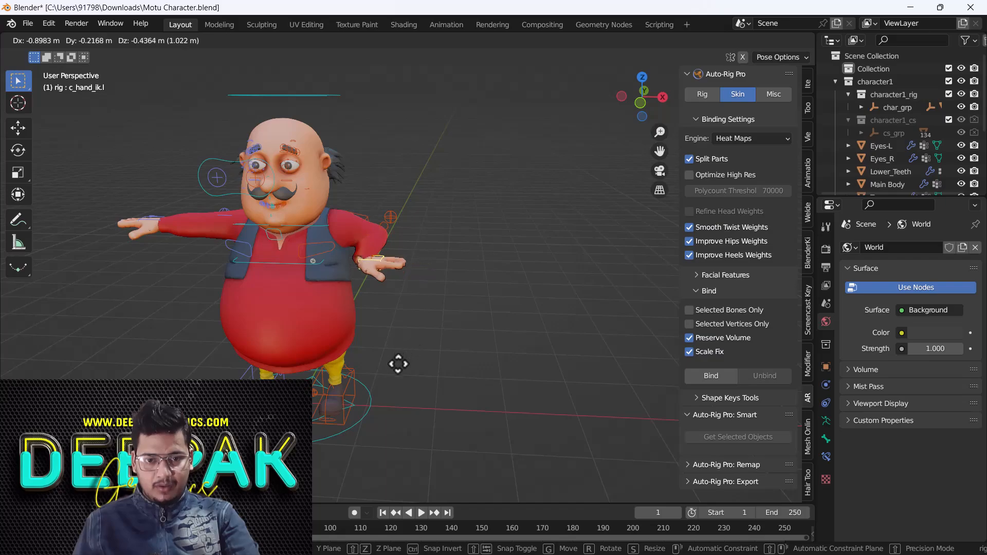
click(422, 369)
key(r)
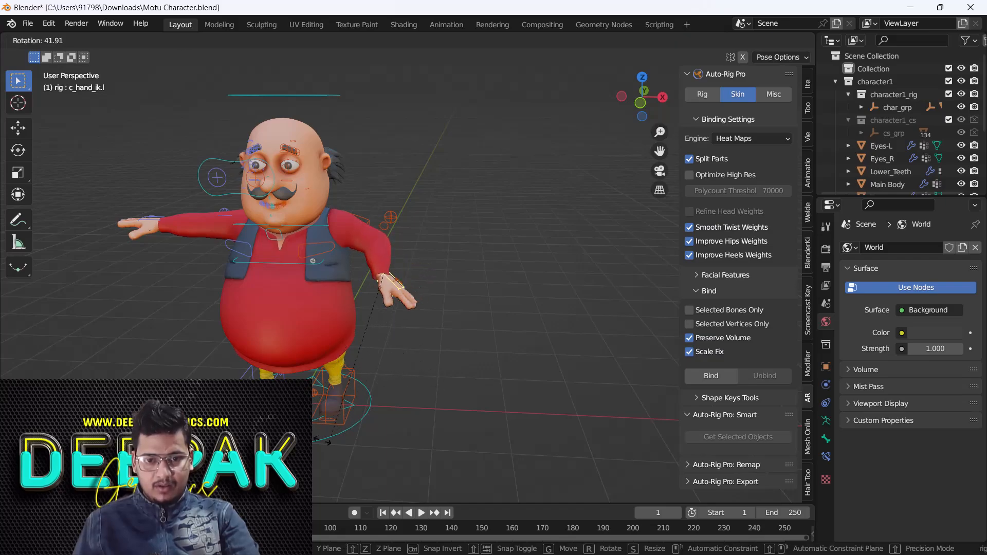
right_click(354, 422)
key(ctrl+z)
Try moving the left foot IK control to test how the bound leg deforms.
middle_drag(390, 334, 281, 326)
middle_drag(343, 279, 338, 295)
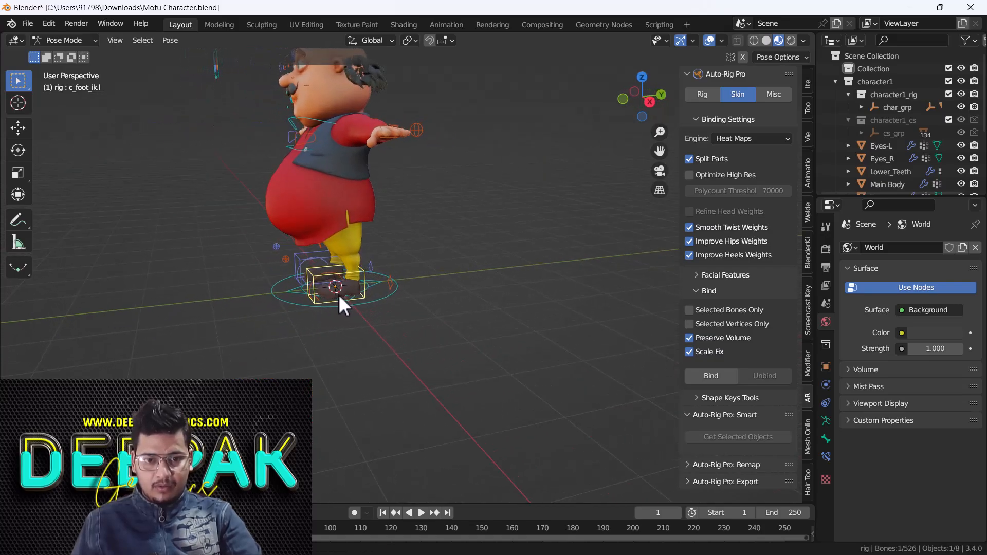
click(339, 296)
key(g)
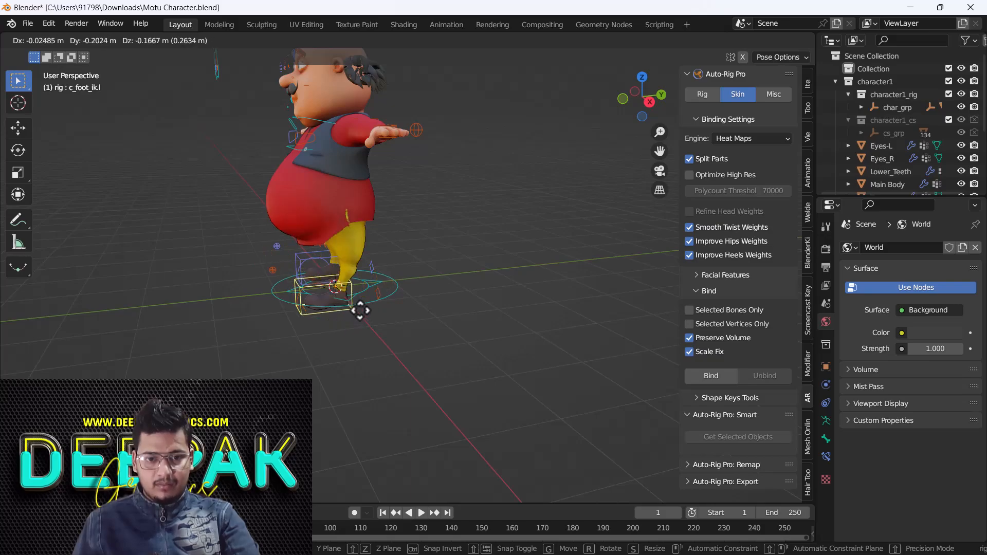
right_click(307, 283)
middle_drag(304, 283, 396, 280)
shift+middle_drag(300, 235, 277, 276)
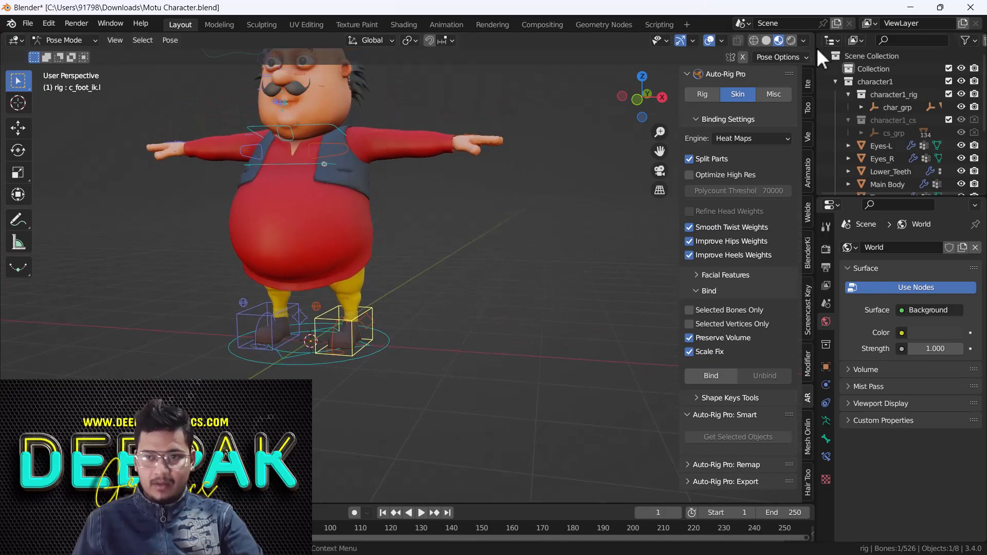
Enable X-ray so the rig controls show through the body, and return to Material Preview shading.
click(754, 40)
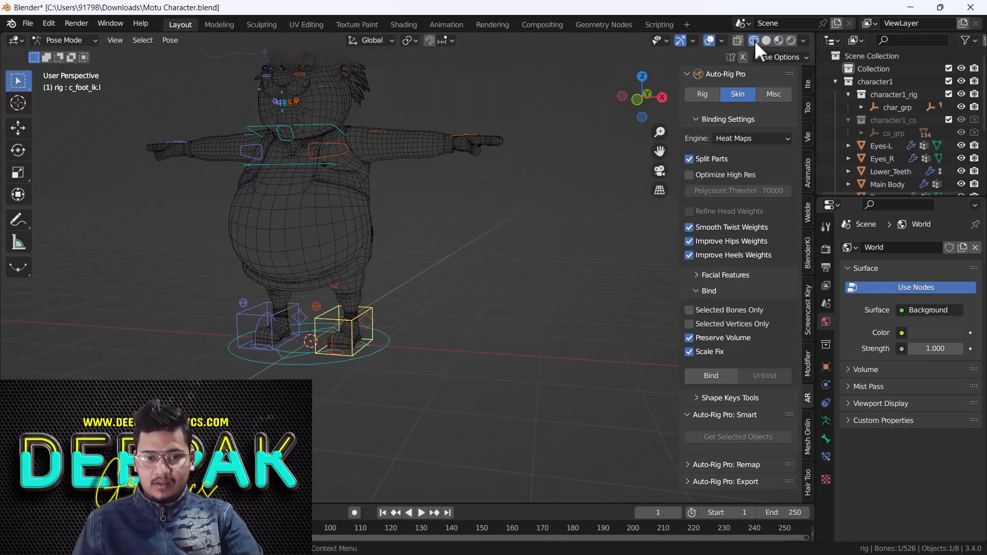
click(738, 40)
click(766, 40)
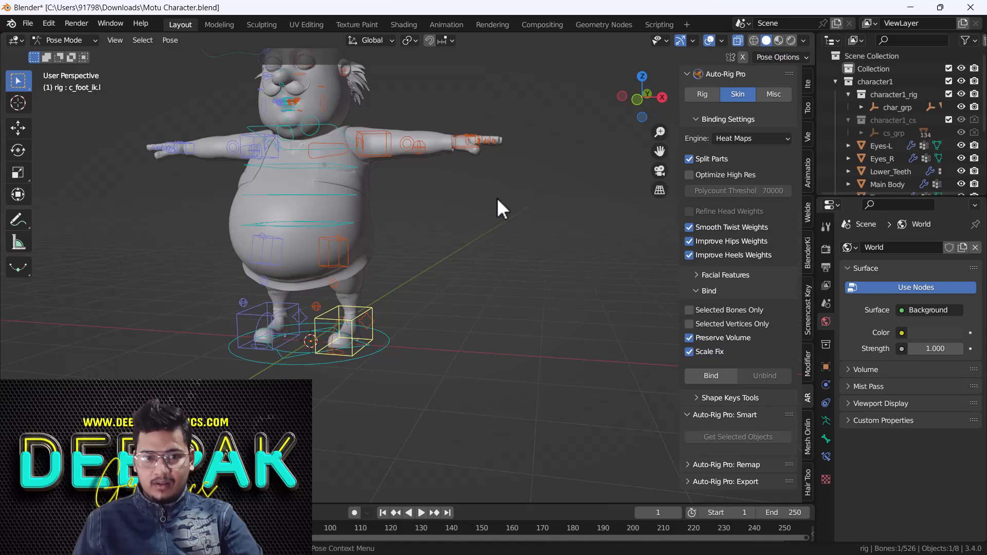
click(781, 40)
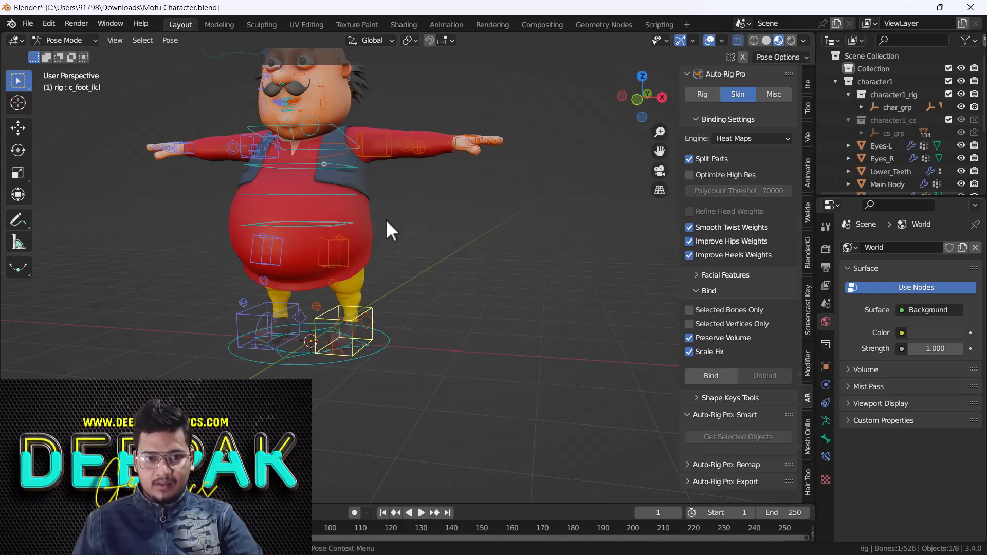
Try moving the root master control at the belly to test the body's movement.
click(323, 225)
key(g)
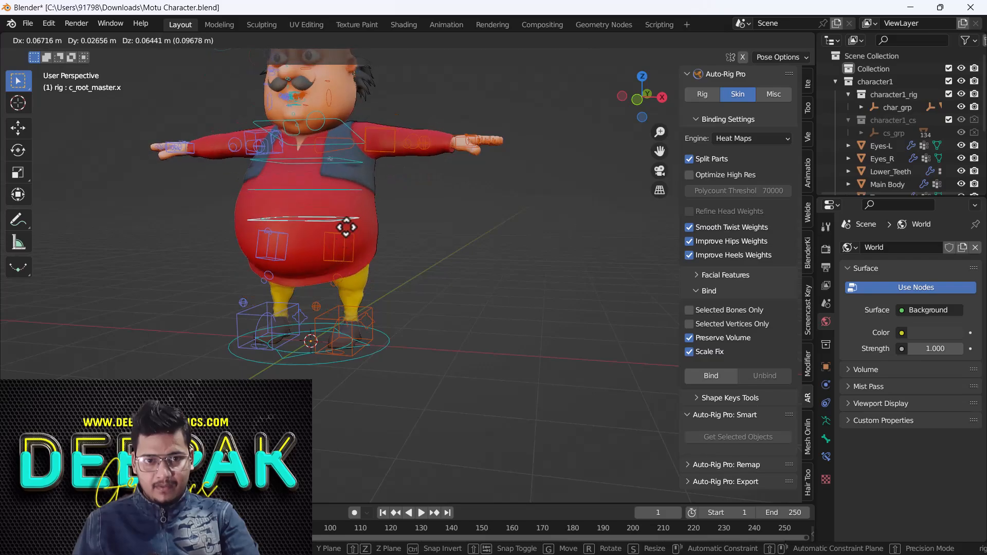
right_click(313, 188)
Try moving the left eye target control in front of the face to test the left eye's gaze.
shift+middle_drag(313, 187, 283, 252)
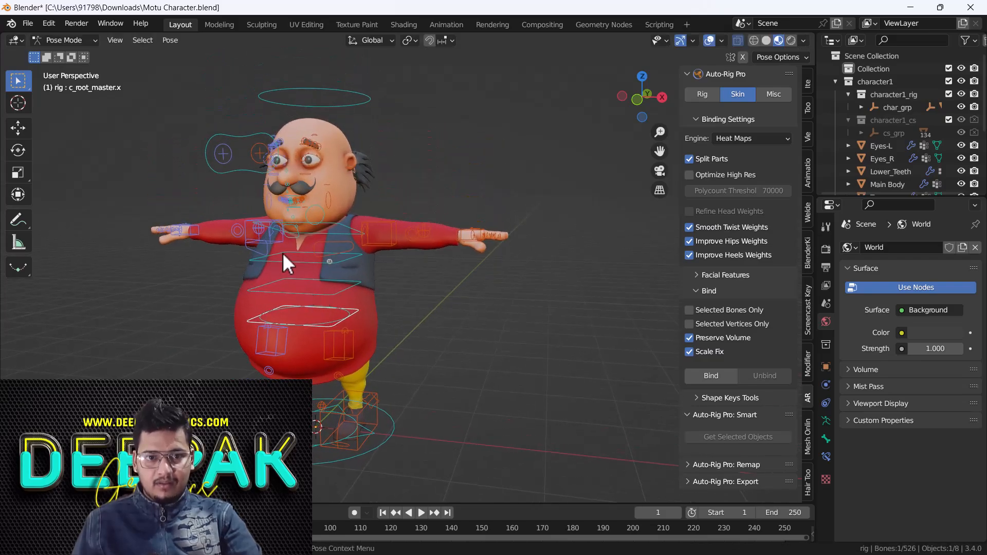
scroll(298, 162, up, 6)
shift+middle_drag(302, 166, 294, 296)
scroll(295, 296, down, 2)
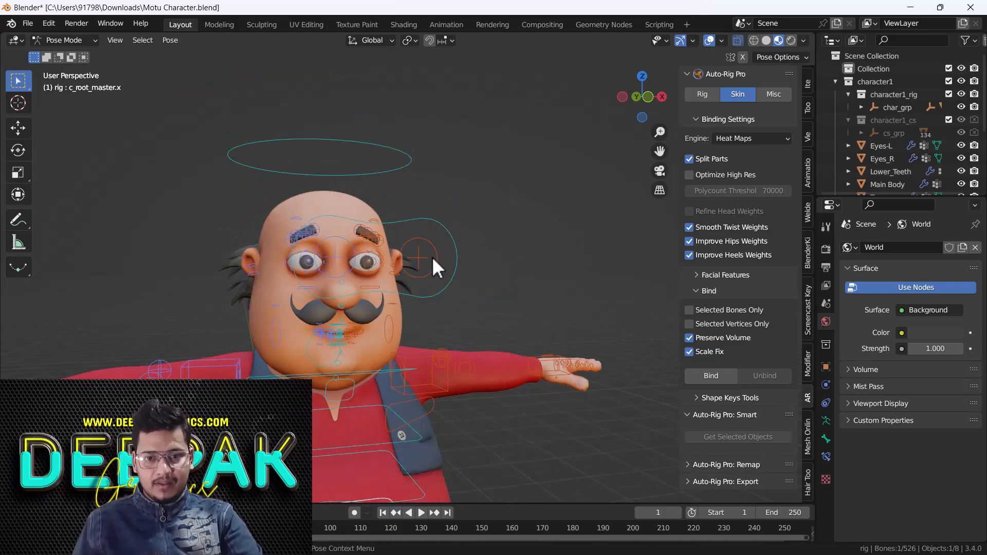
click(432, 257)
middle_drag(432, 257, 373, 292)
scroll(372, 292, up, 1)
key(g)
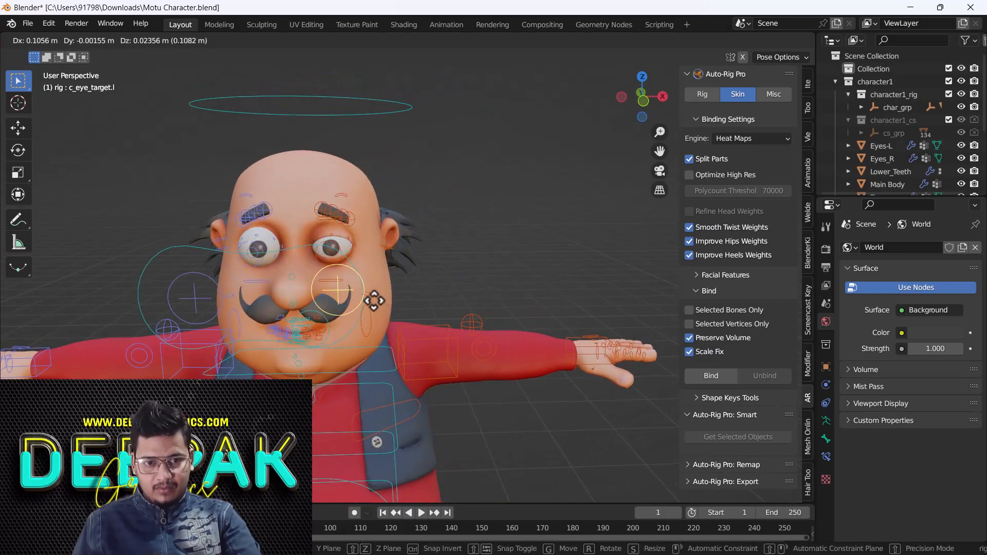
click(327, 324)
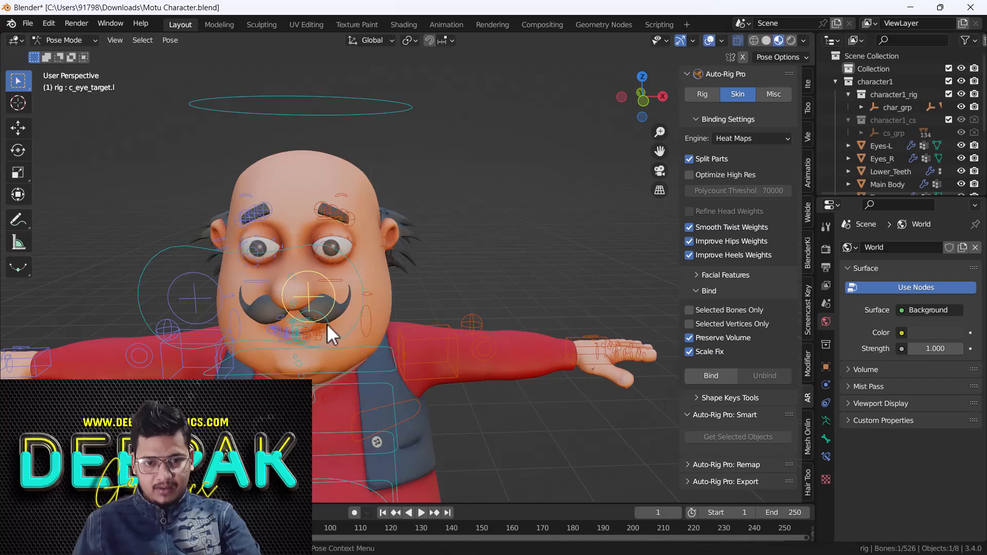
Try moving the right eye target control to test how the right eye follows it.
click(197, 292)
key(g)
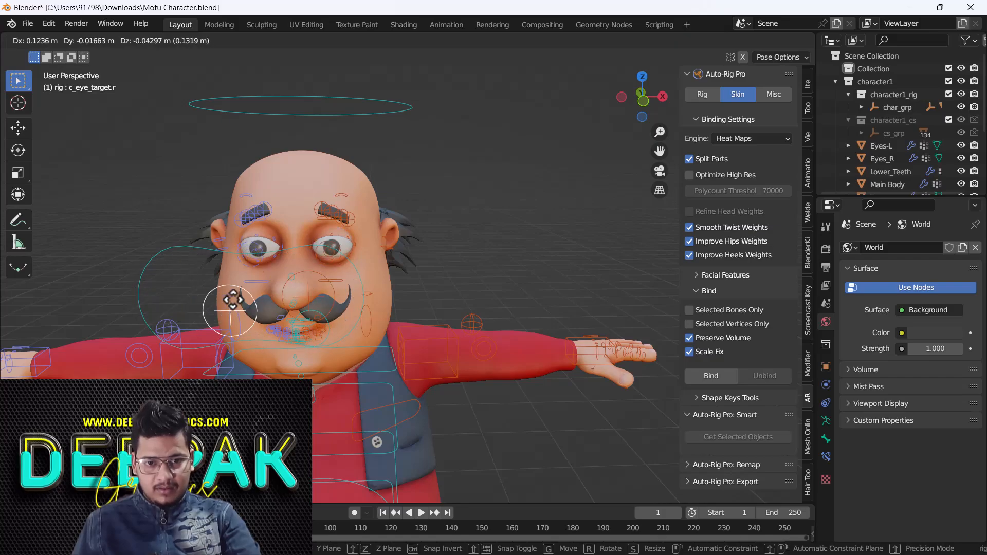
click(197, 284)
scroll(309, 302, up, 4)
scroll(270, 242, down, 2)
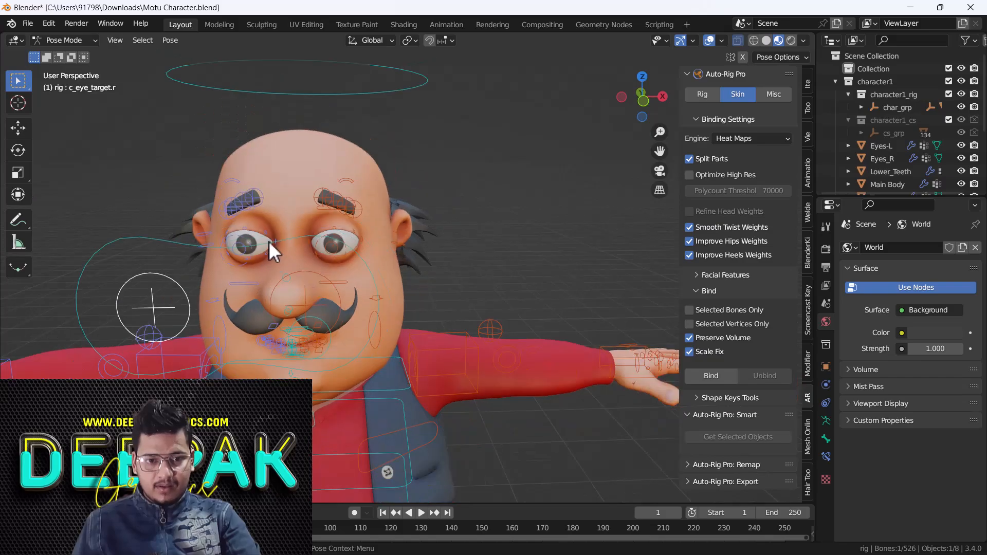
Try moving the outer eye target control that steers both eyes together.
click(322, 324)
key(g)
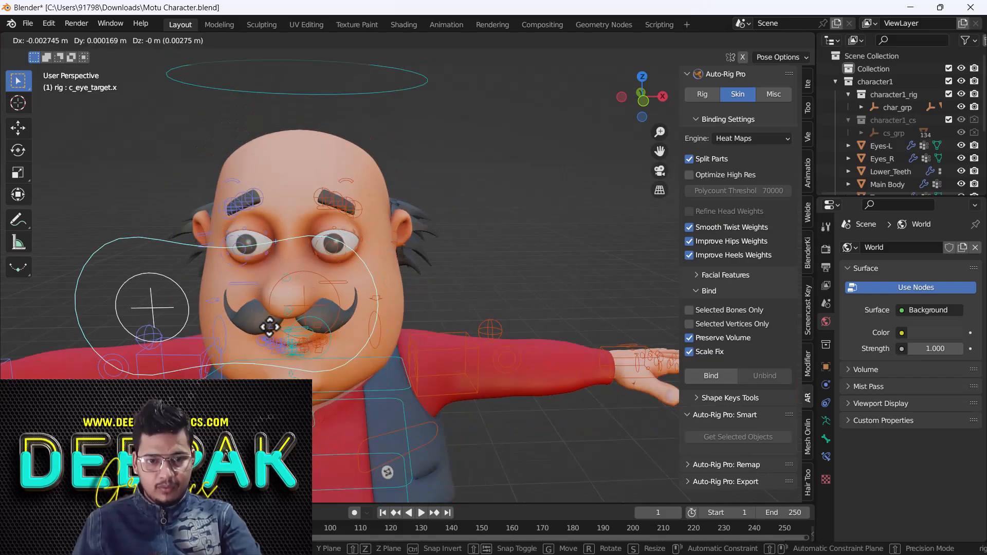
click(294, 317)
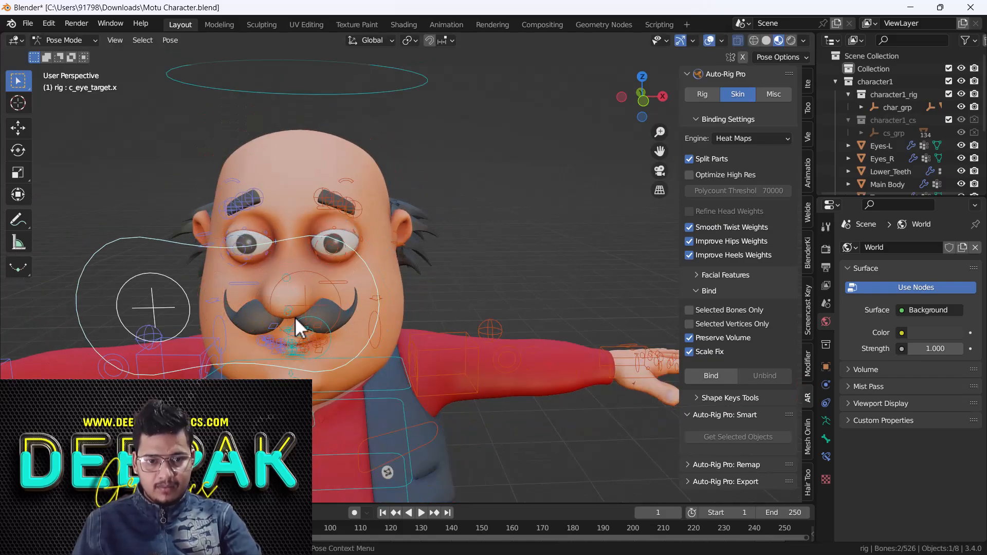
Try raising the full left eyebrow control to test the brow's movement.
scroll(353, 209, up, 2)
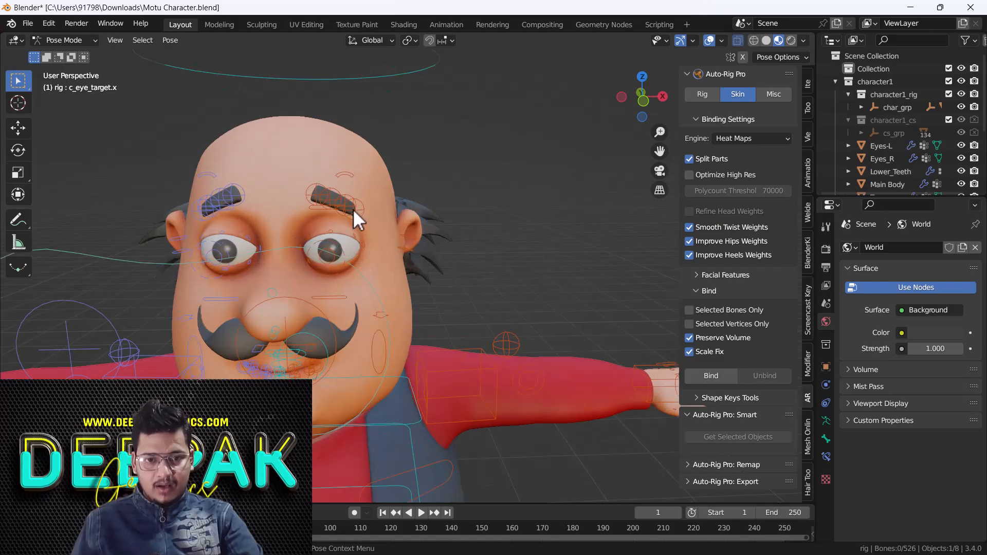
click(345, 171)
key(g)
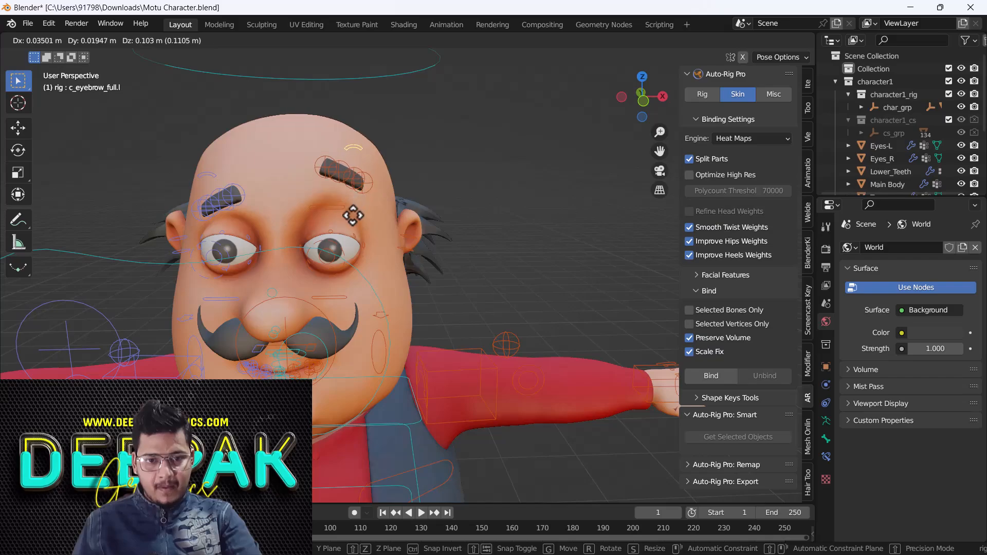
right_click(360, 188)
scroll(354, 200, down, 5)
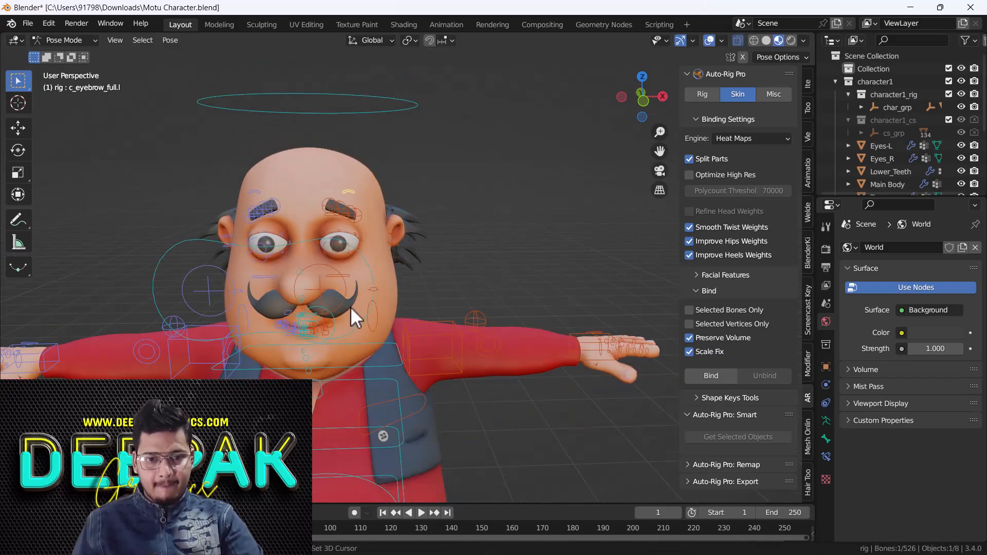
Try moving the jawbone control below the chin to test the jaw's deformation.
scroll(328, 242, up, 4)
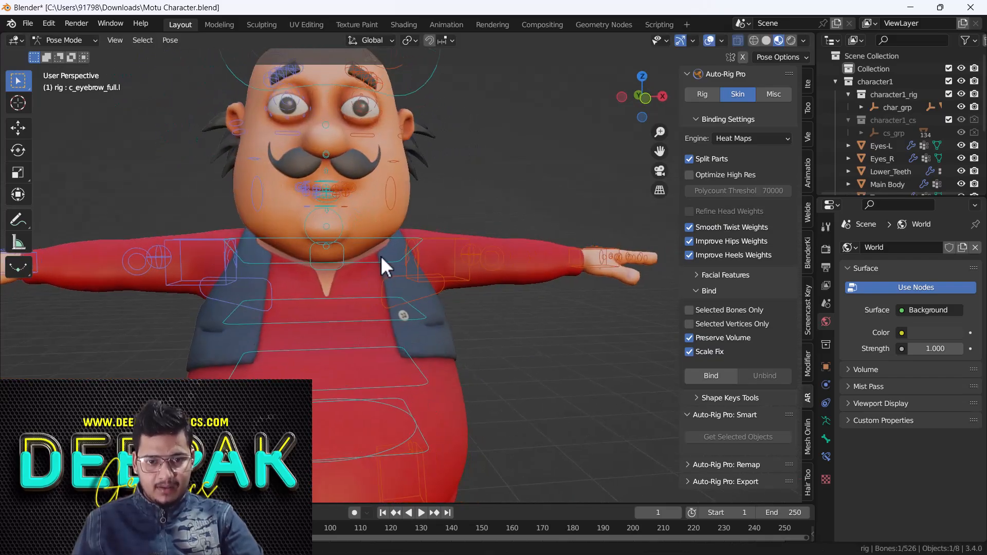
middle_drag(348, 260, 354, 269)
click(341, 272)
key(g)
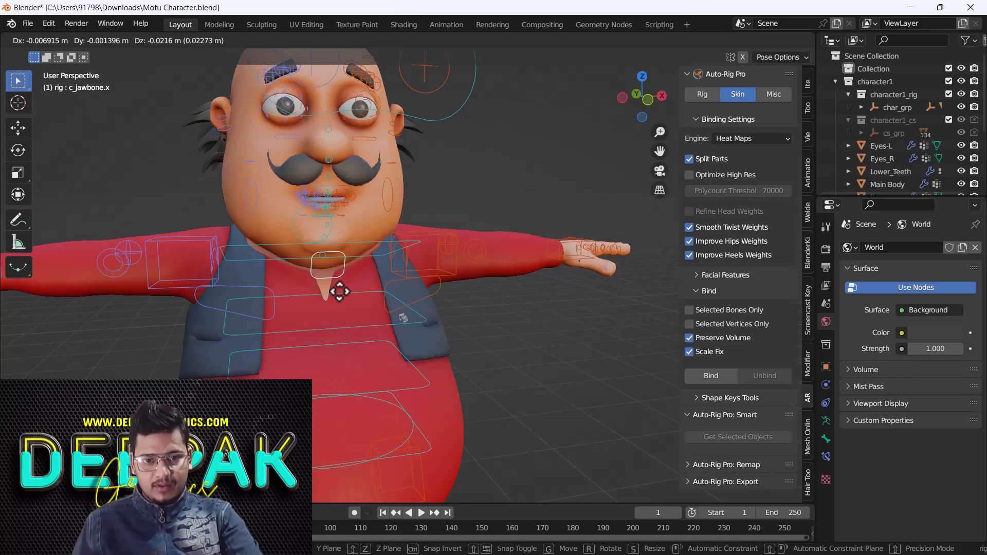
right_click(325, 269)
In front view, try lowering the c_root.x control at the belly to test the hip movement.
key(grave)
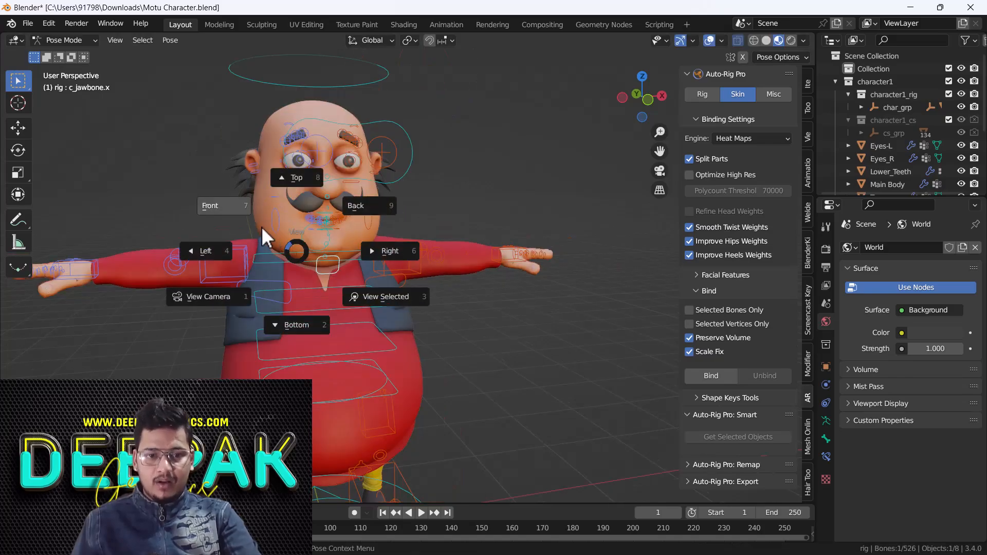
click(254, 215)
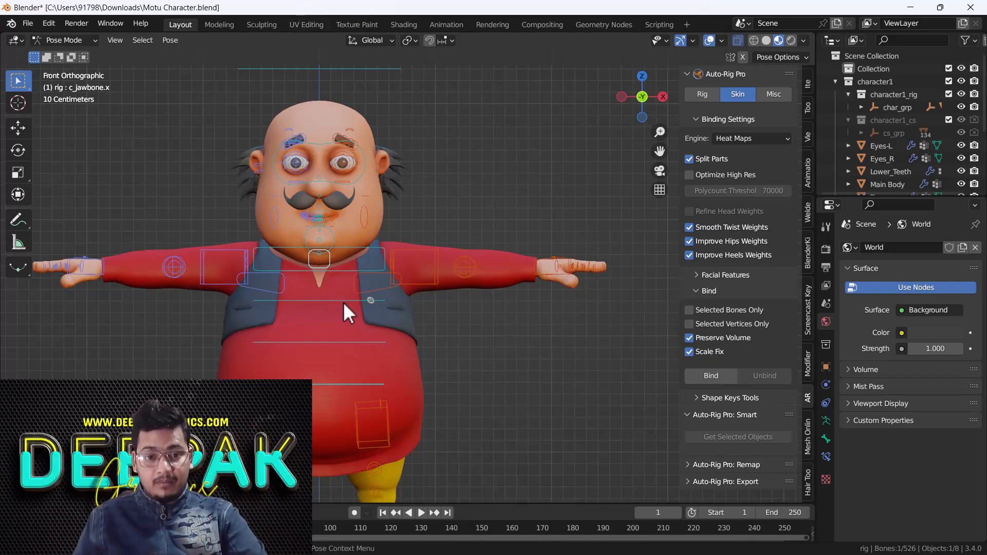
shift+middle_drag(359, 335, 379, 238)
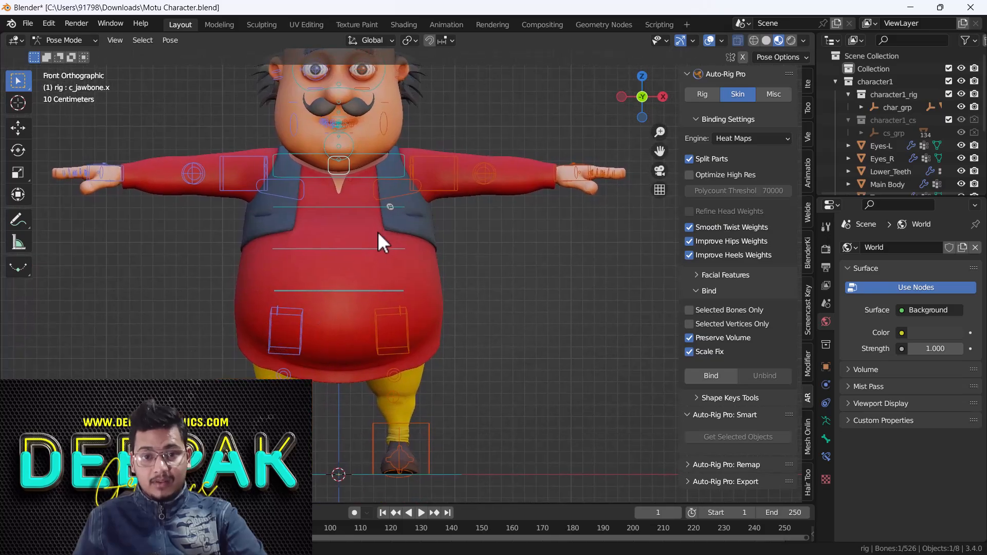
click(349, 291)
scroll(341, 301, down, 1)
key(g)
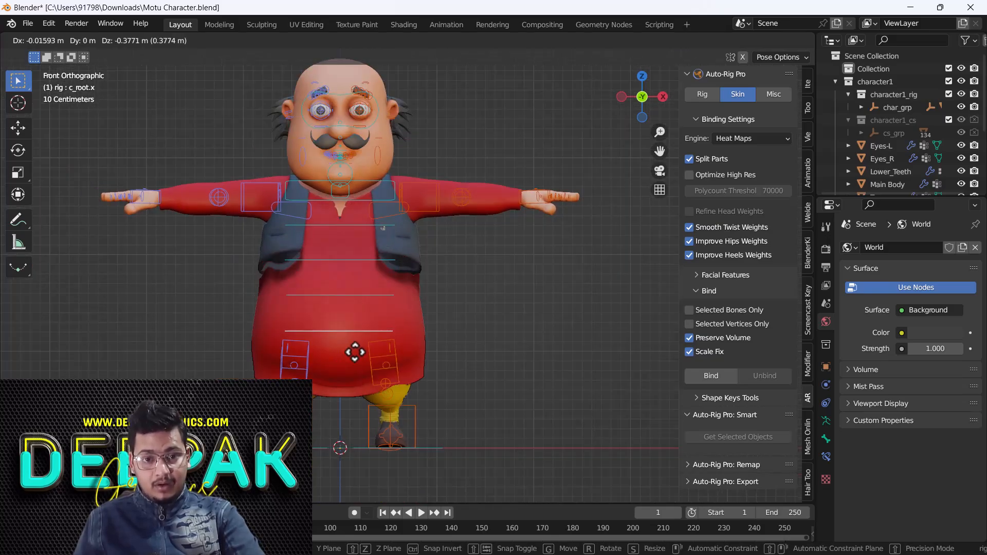
click(353, 304)
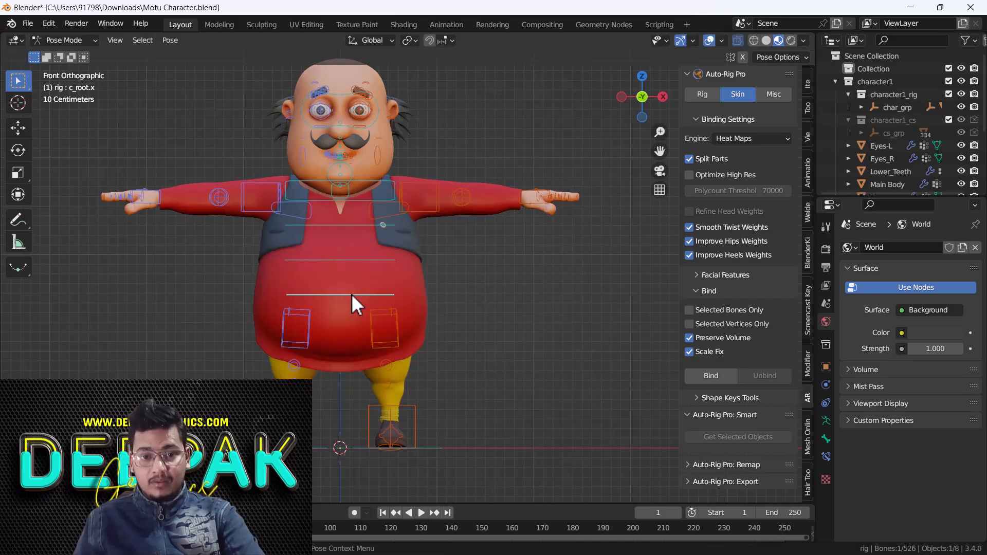
Try moving the c_root_master.x control to shift the whole body over the planted feet.
click(352, 294)
key(g)
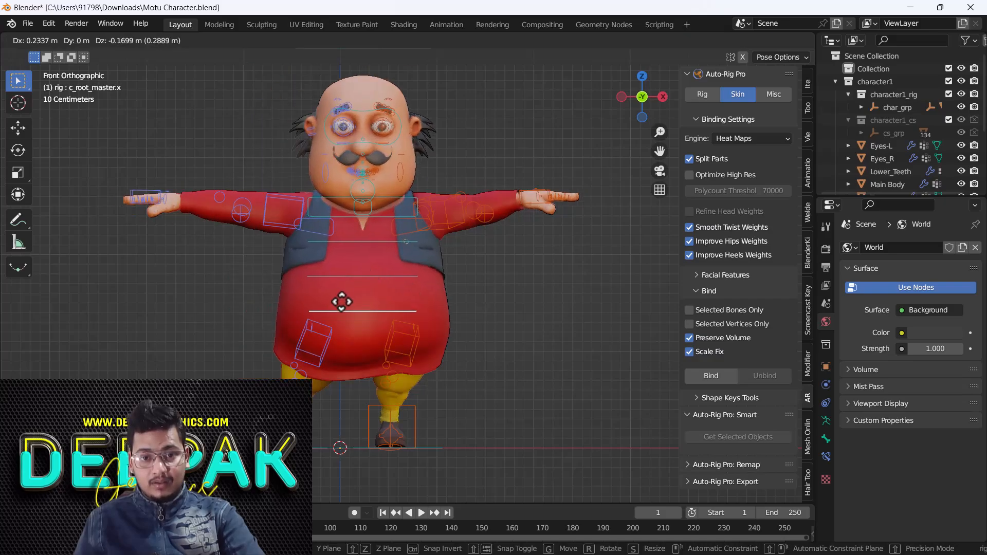
right_click(374, 295)
Try moving the head control above the character to test how the head follows.
middle_drag(452, 220, 359, 242)
middle_drag(327, 161, 375, 165)
scroll(375, 165, down, 3)
click(375, 112)
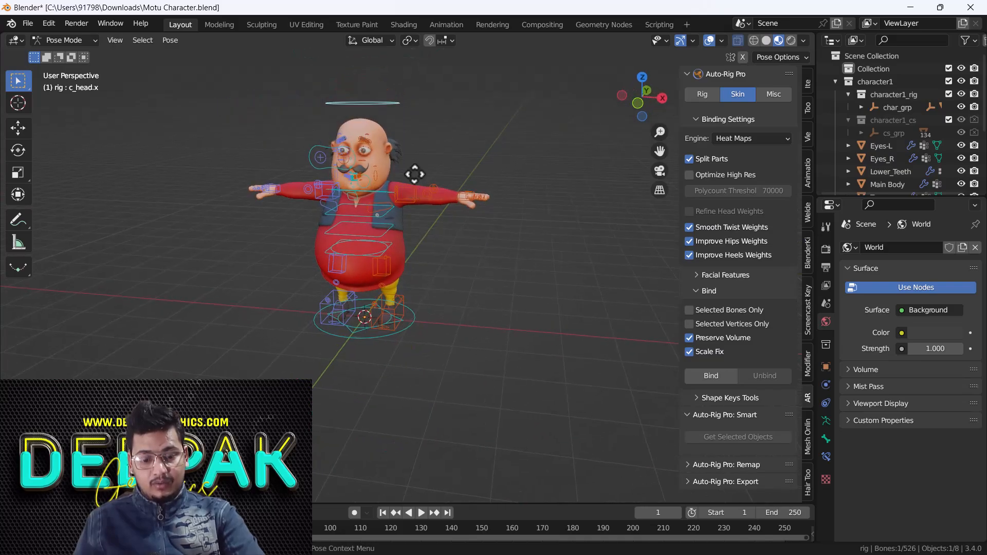
key(g)
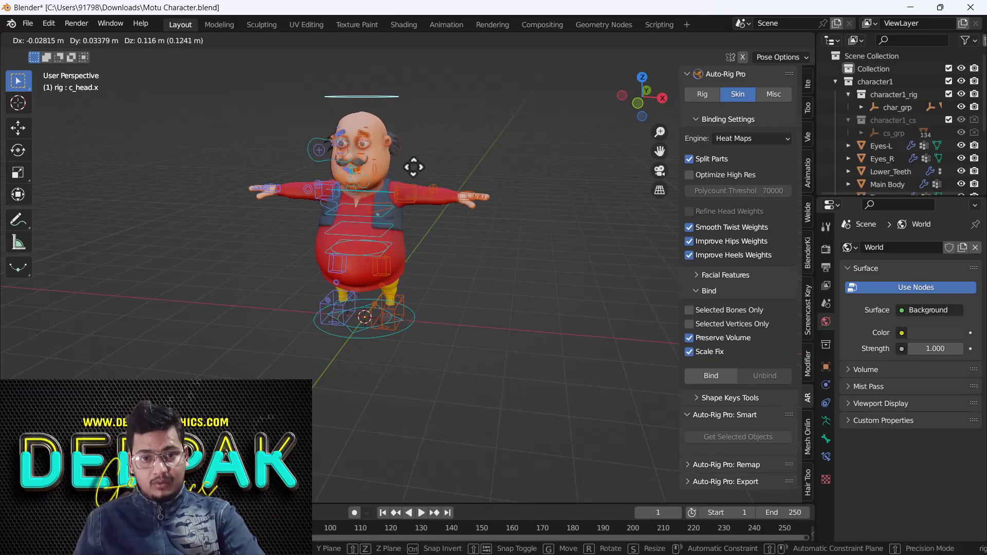
right_click(423, 187)
Try rotating the head control around the global Y axis to test the head tilt.
middle_drag(425, 189, 404, 195)
key(r)
key(y)
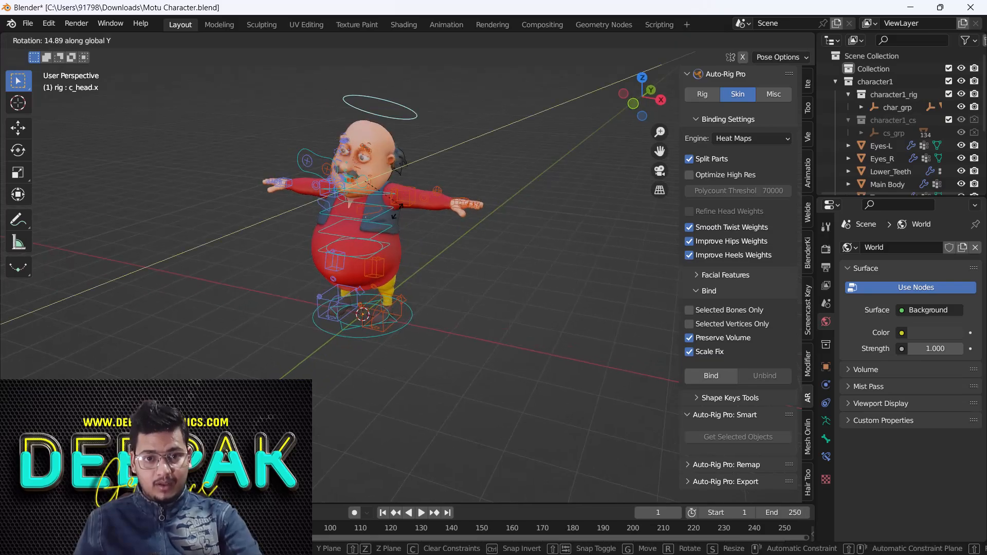
right_click(384, 210)
middle_drag(384, 210, 362, 275)
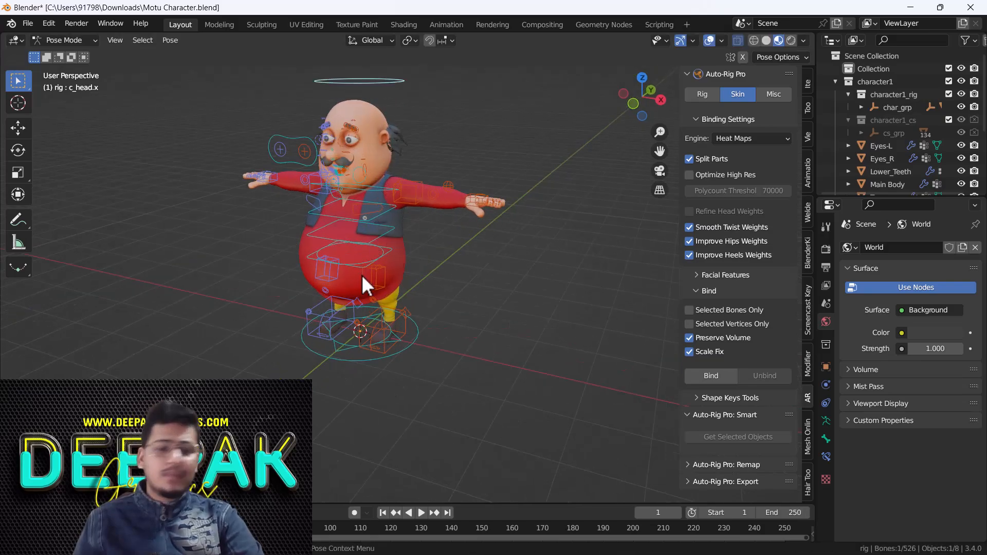
scroll(362, 274, up, 3)
middle_drag(310, 315, 340, 334)
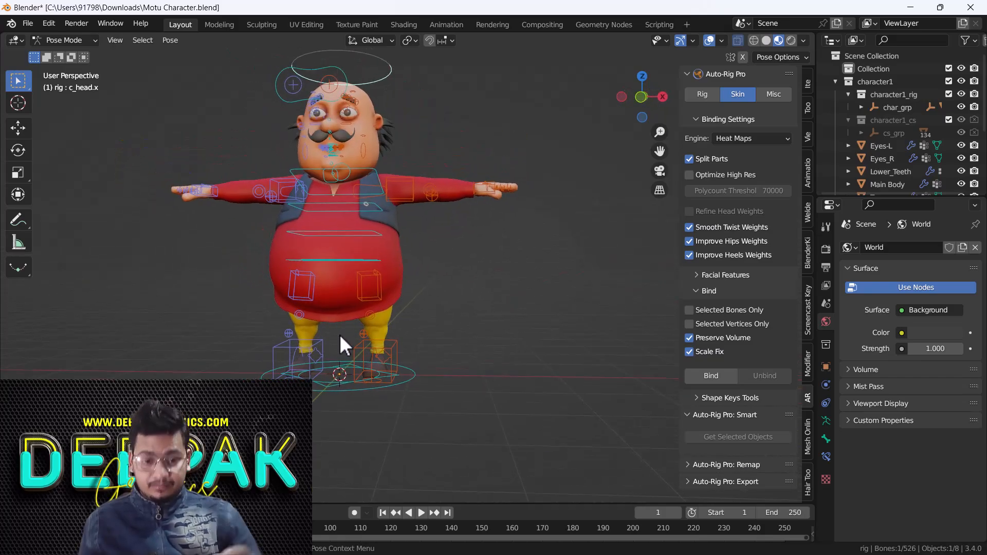